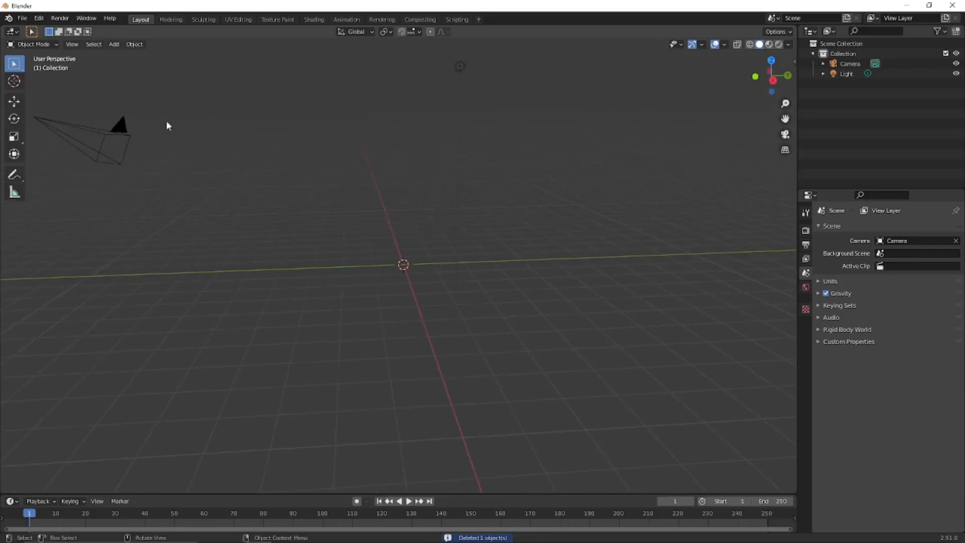
- Import the Wavefront model Trooper.obj from the Tutorial folder
click(23, 18)
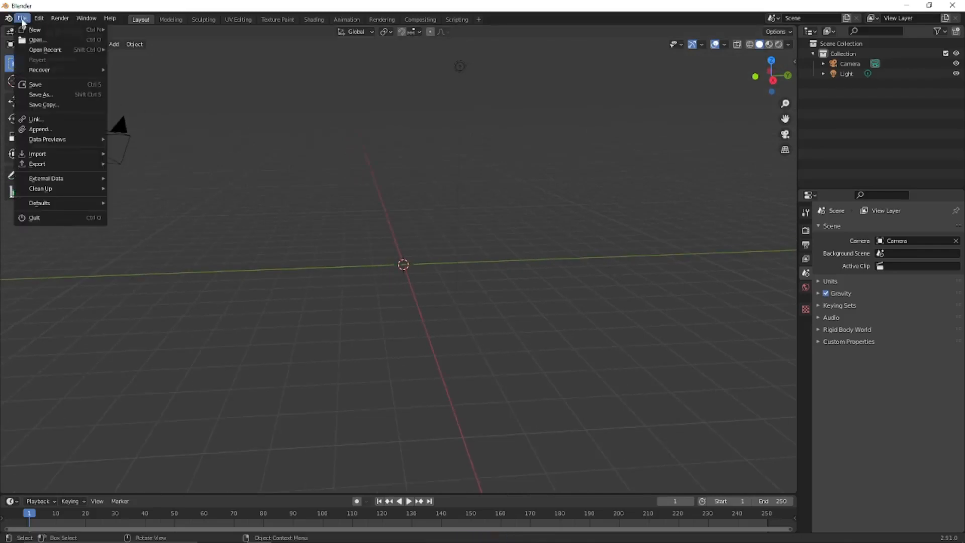
mouse_move(32, 155)
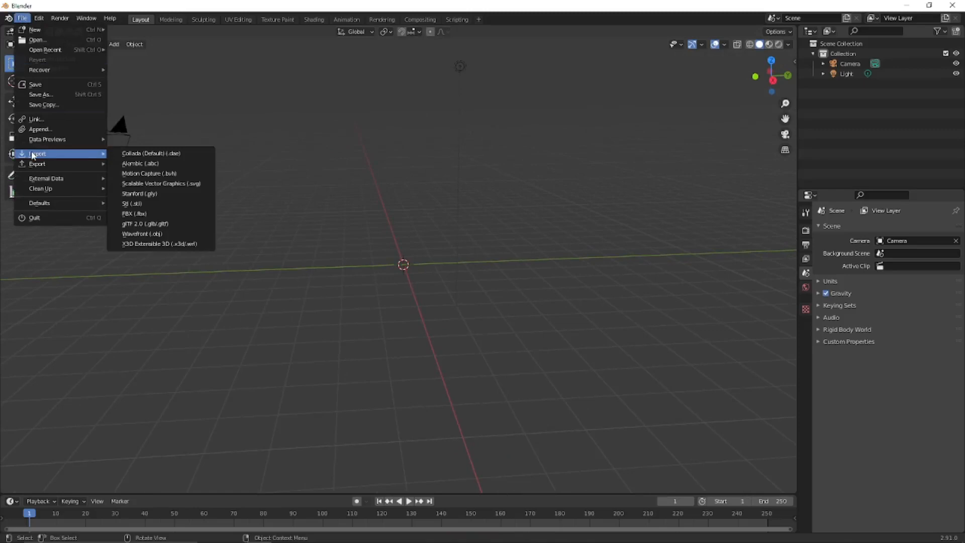
click(159, 235)
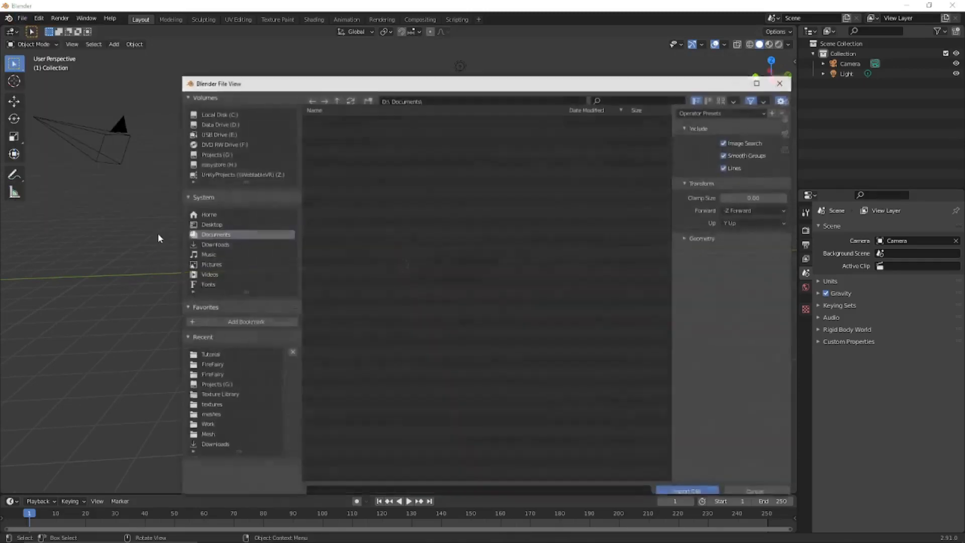
double_click(324, 128)
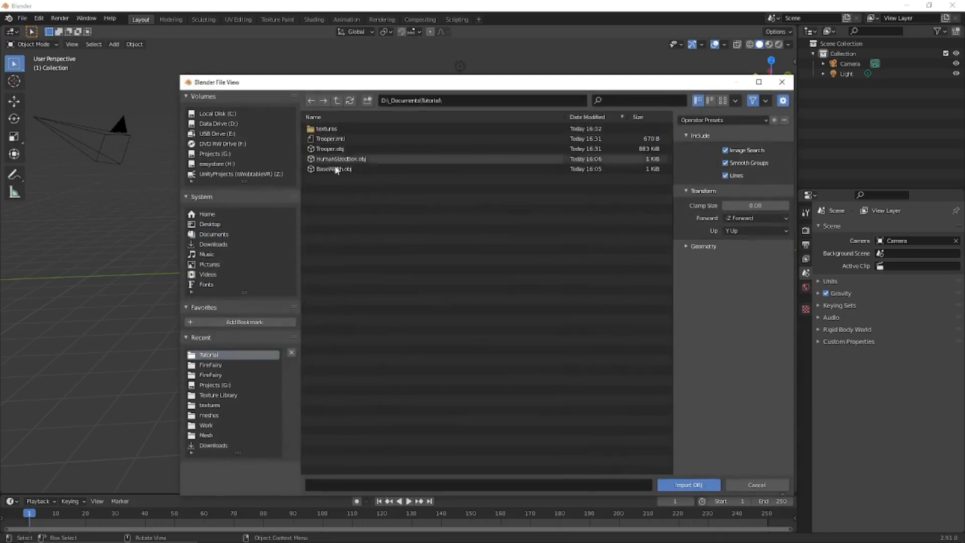
click(332, 148)
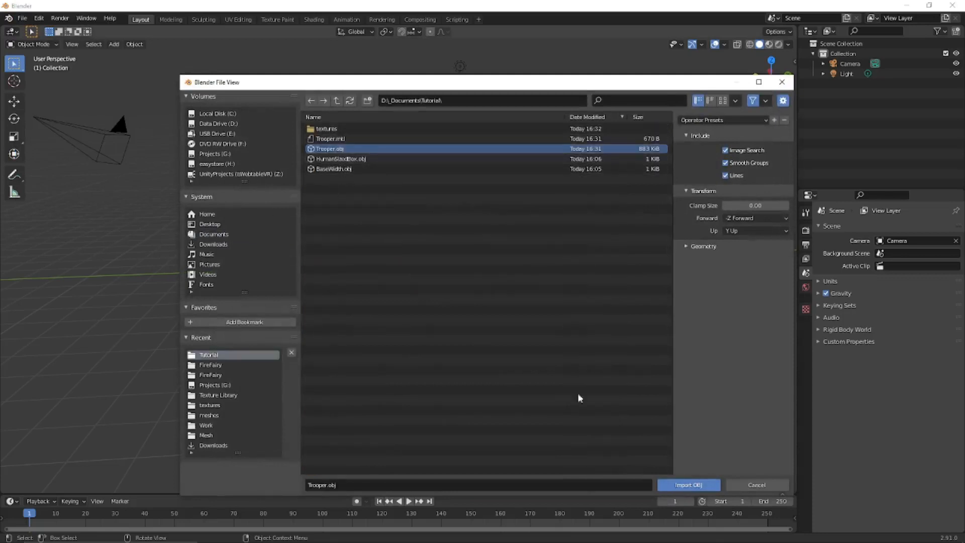
click(688, 485)
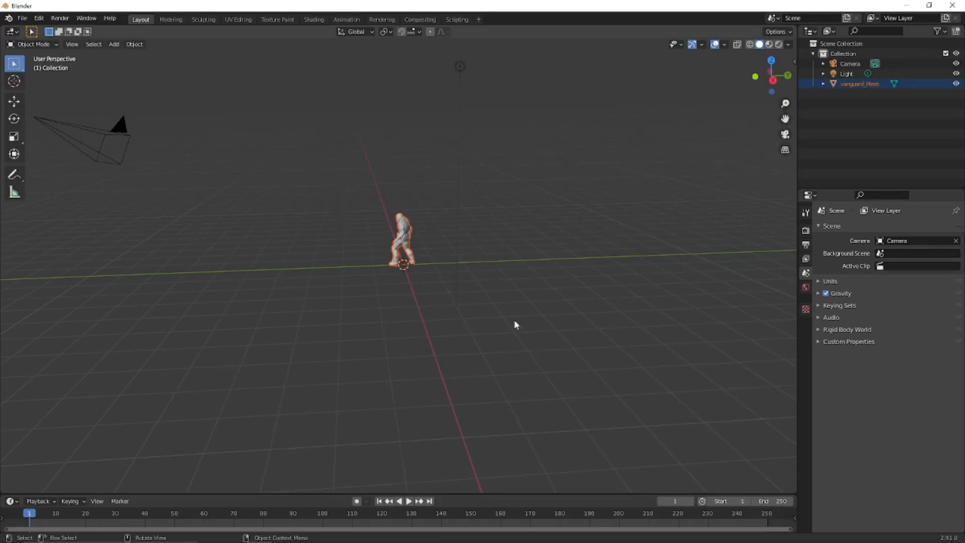
- Switch the viewport to Material Preview shading and get a close front view of the textured trooper
click(769, 44)
middle_drag(416, 264, 495, 272)
scroll(472, 260, up, 3)
scroll(493, 254, up, 2)
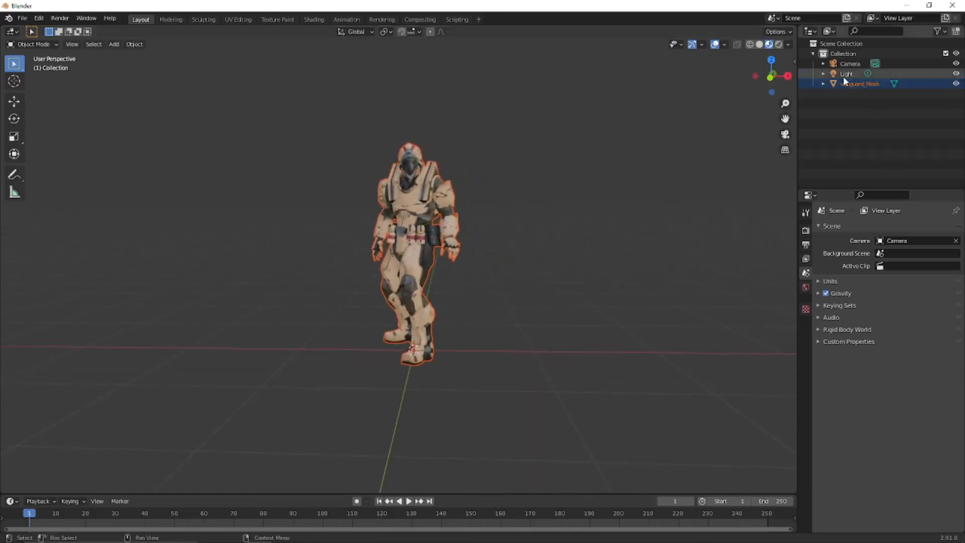
- Select vanguard_Mesh, expand it in the scene hierarchy and show its material properties
click(805, 309)
click(806, 288)
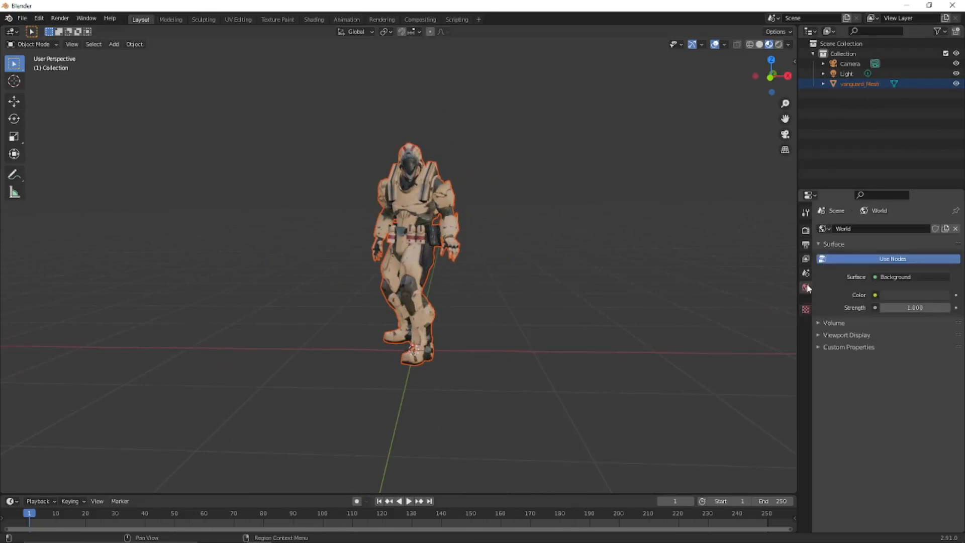
click(806, 309)
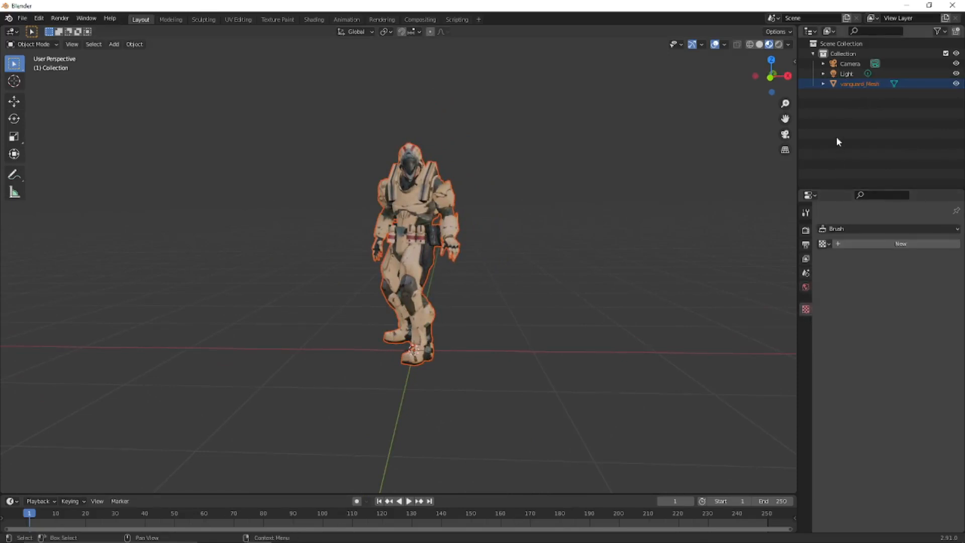
click(846, 73)
click(849, 85)
click(823, 83)
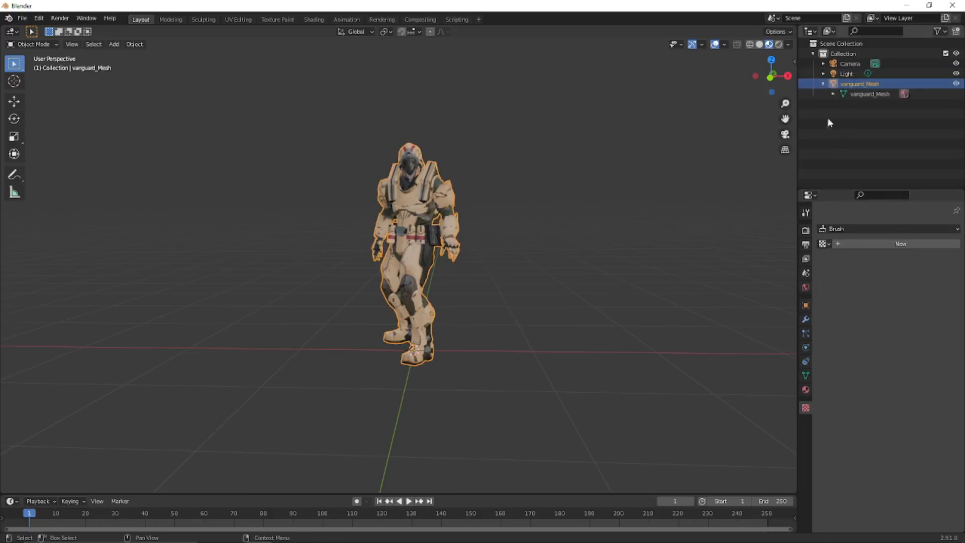
click(806, 389)
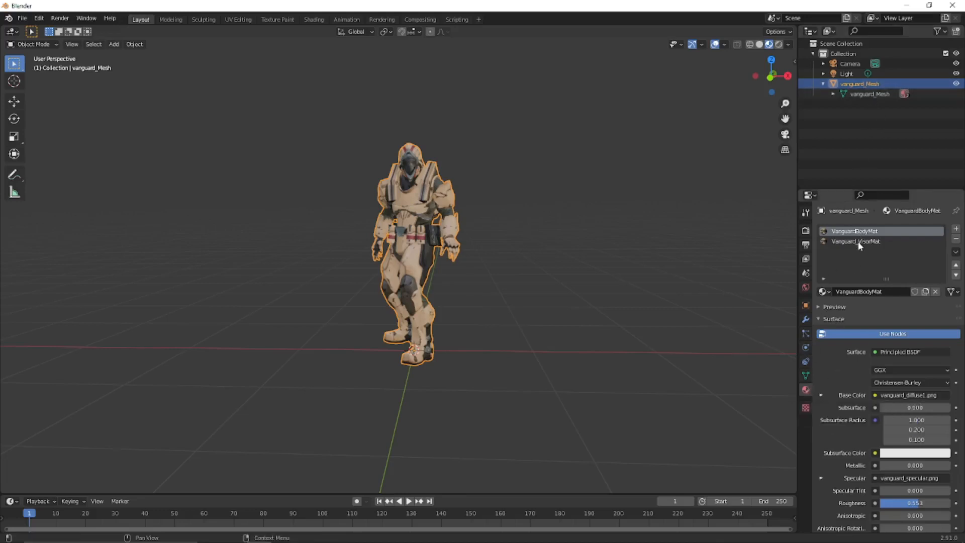
- Examine the VanguardBodyMat surface settings, including the base color image texture, and check the trooper's look in the viewport
scroll(860, 317, down, 3)
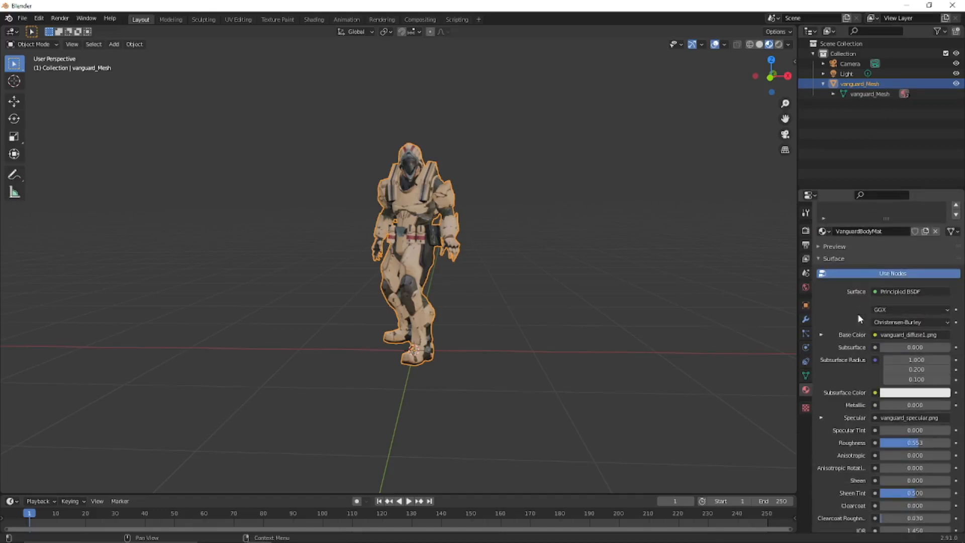
click(821, 335)
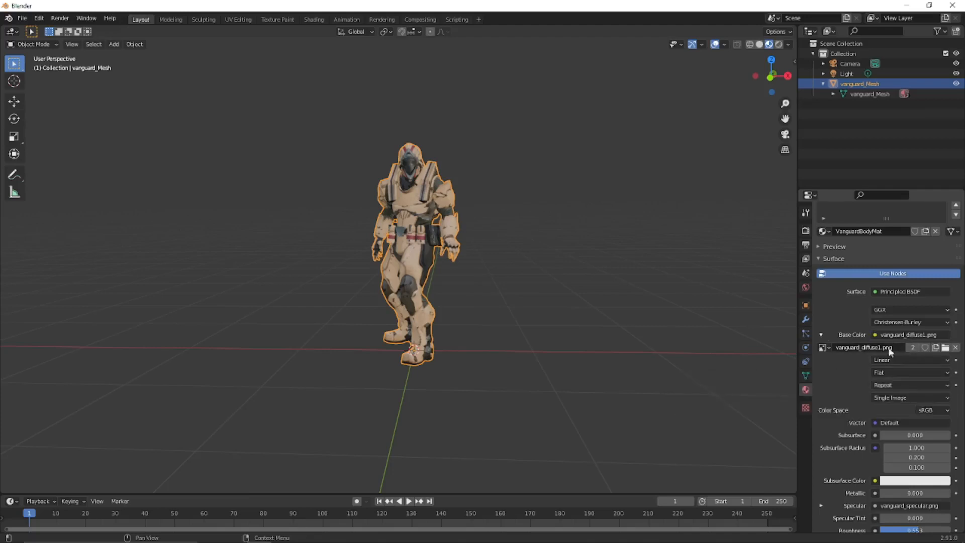
click(821, 335)
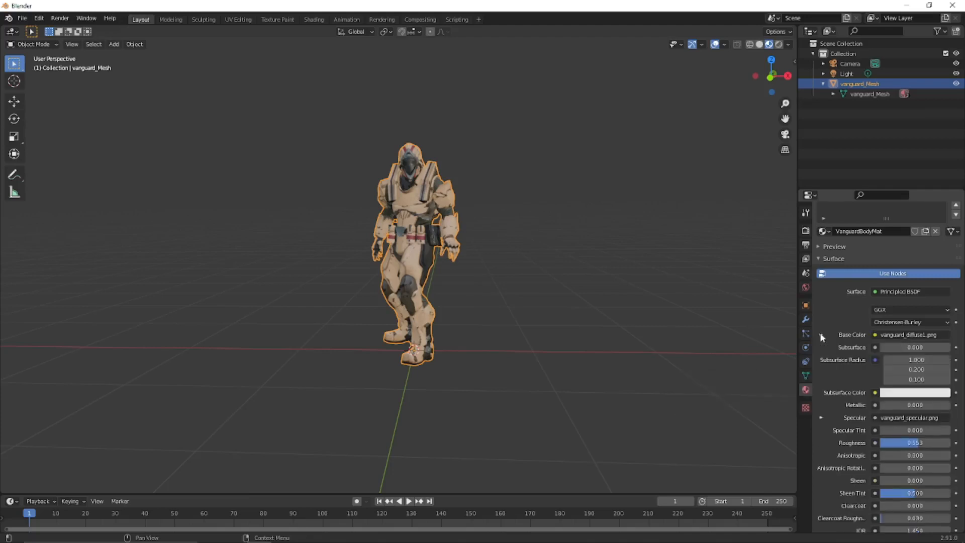
scroll(822, 339, down, 1)
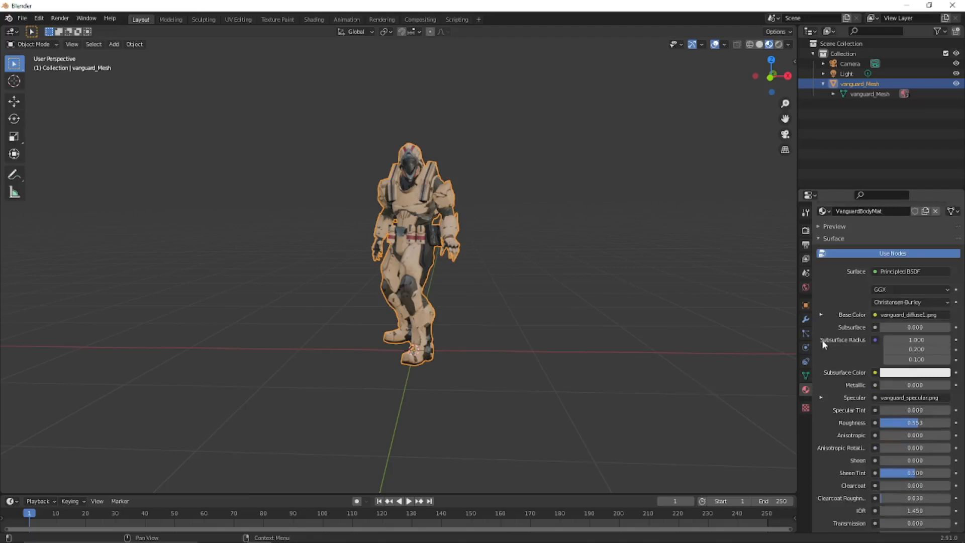
scroll(824, 352, down, 1)
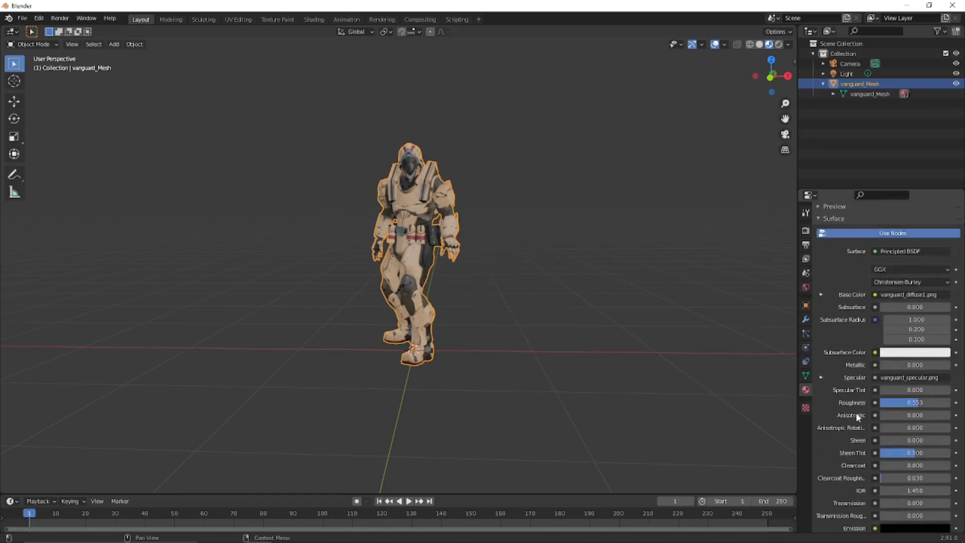
scroll(857, 407, down, 1)
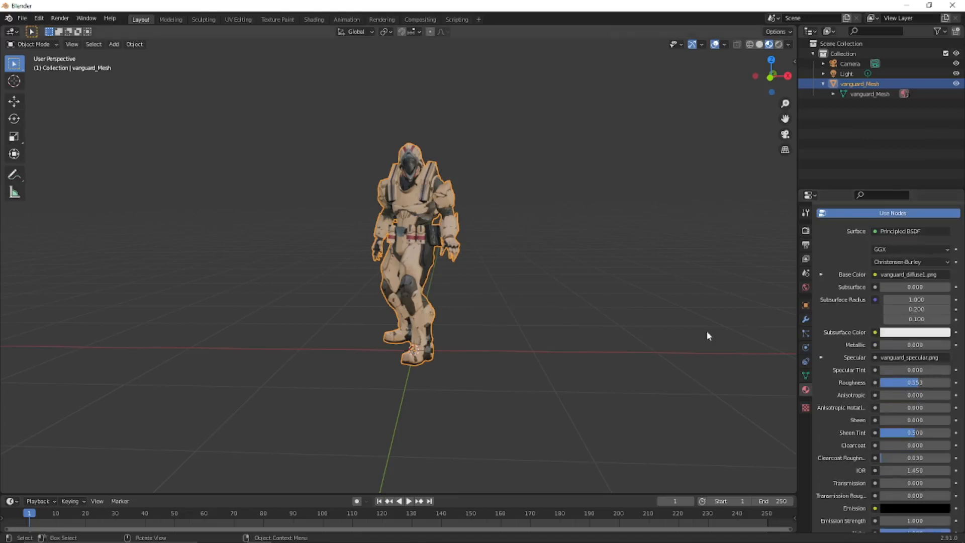
middle_drag(560, 306, 539, 297)
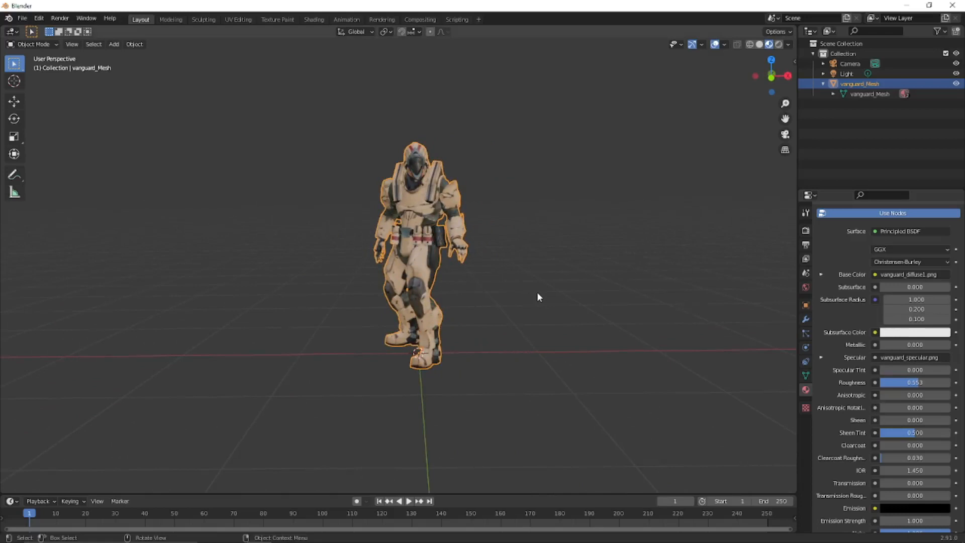
mouse_move(492, 255)
middle_down()
mouse_move(508, 255)
mouse_move(500, 244)
middle_up()
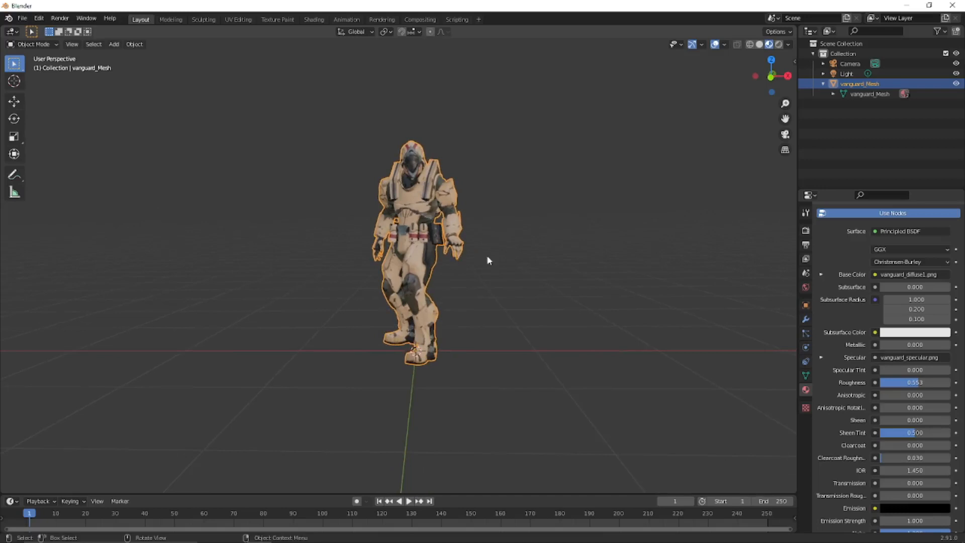
- Import the Wavefront model HumanSizedBox.obj as a size reference around the trooper
click(23, 20)
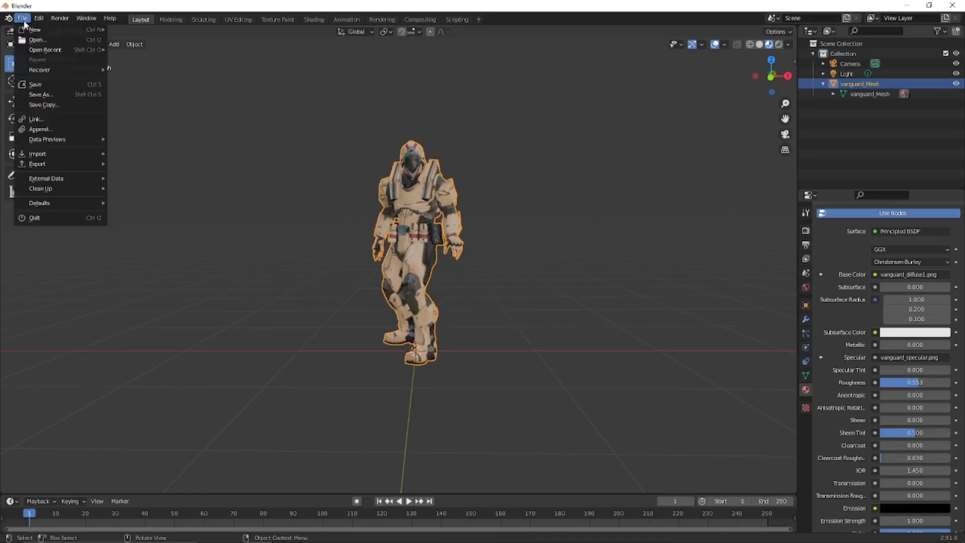
mouse_move(36, 182)
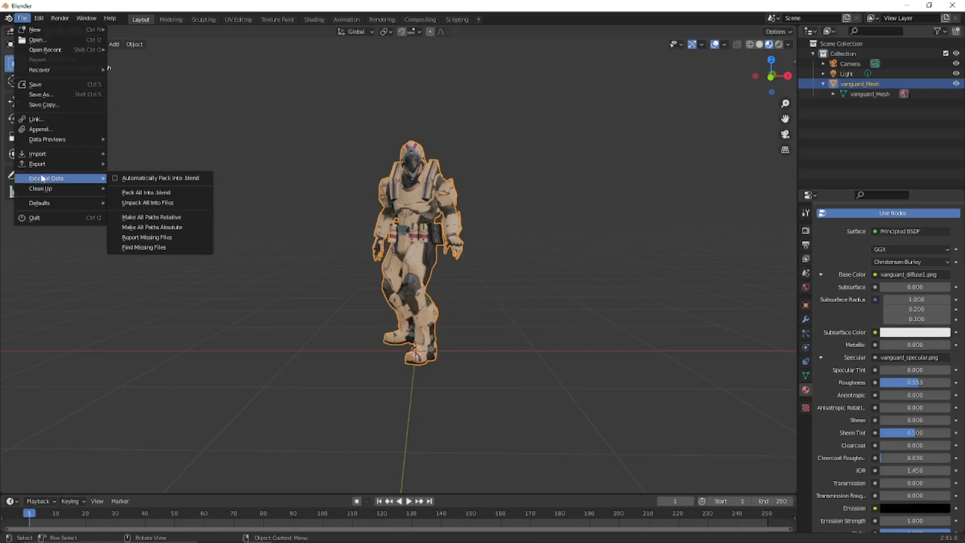
mouse_move(48, 157)
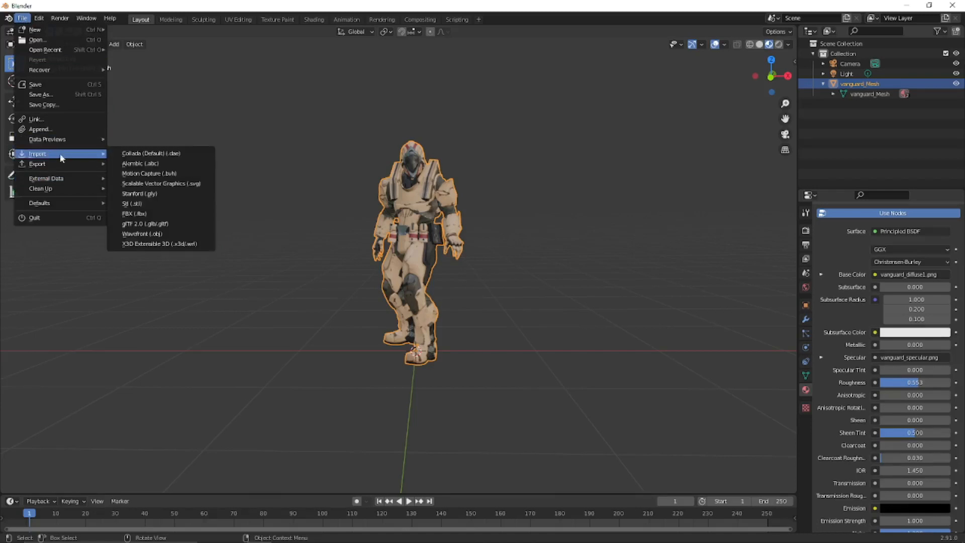
click(142, 234)
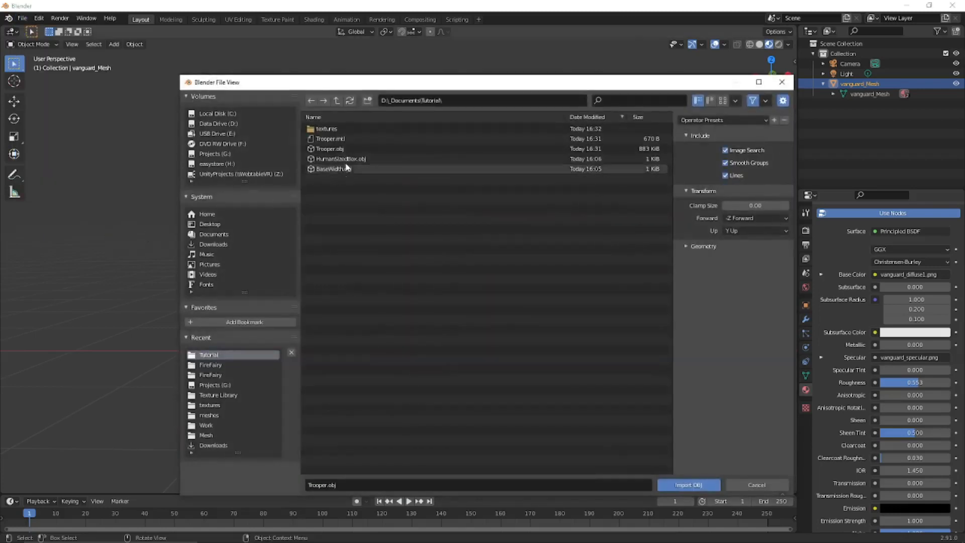
click(329, 159)
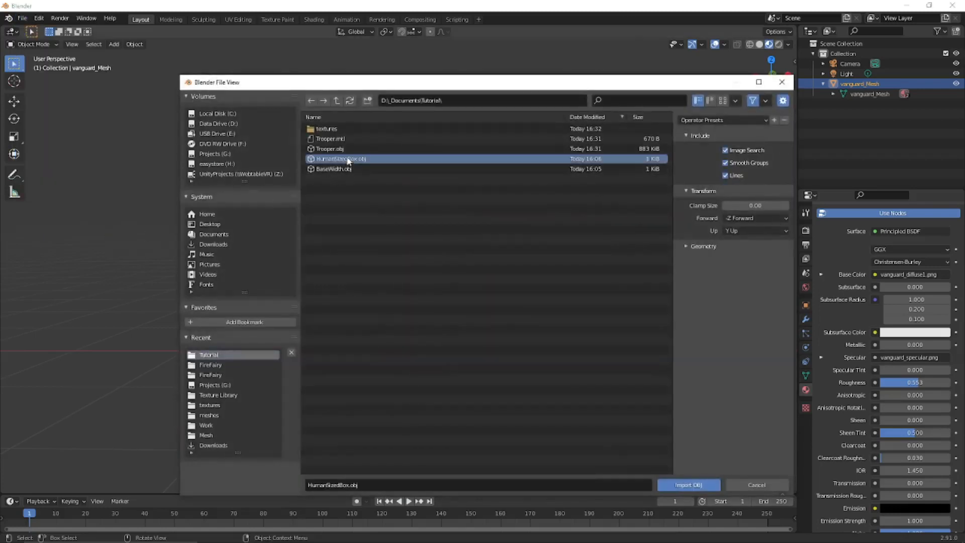
click(674, 483)
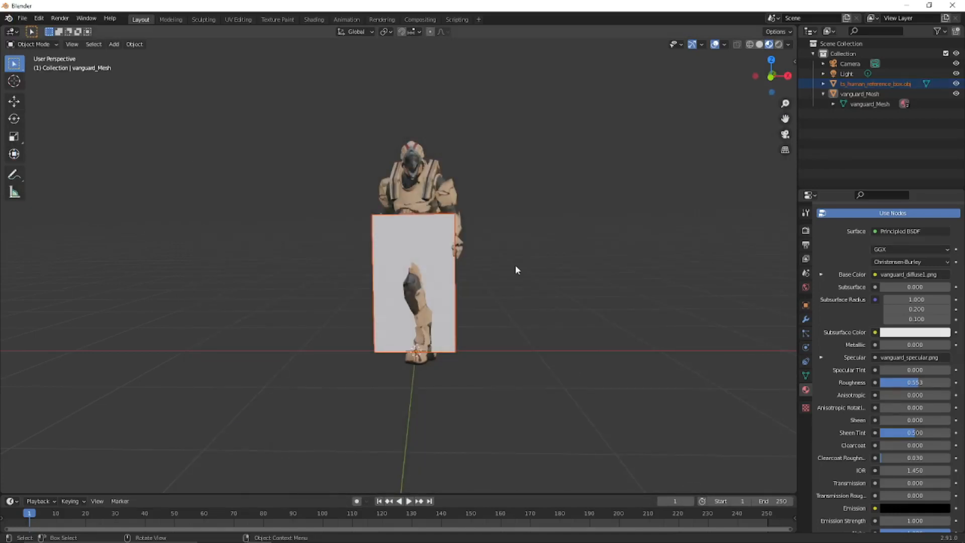
- Scale the trooper mesh down uniformly to about 0.66 so its height matches the human reference box
middle_drag(514, 264, 464, 281)
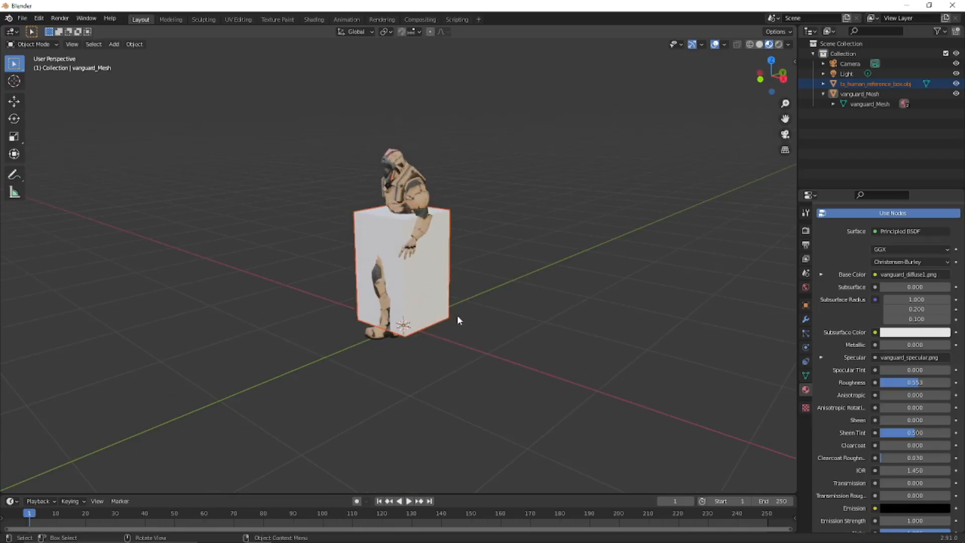
middle_drag(457, 317, 492, 298)
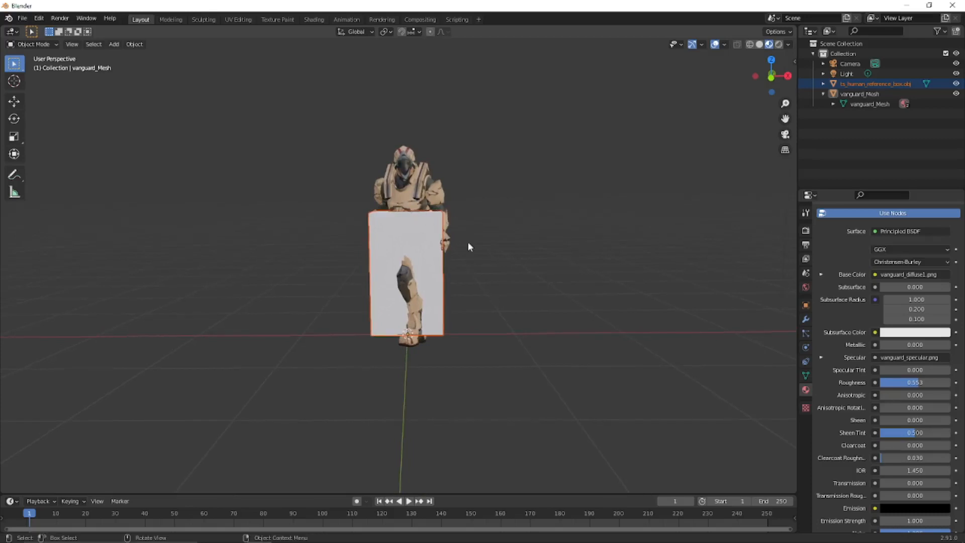
mouse_move(467, 243)
middle_down()
mouse_move(432, 248)
mouse_move(478, 253)
mouse_move(468, 244)
middle_up()
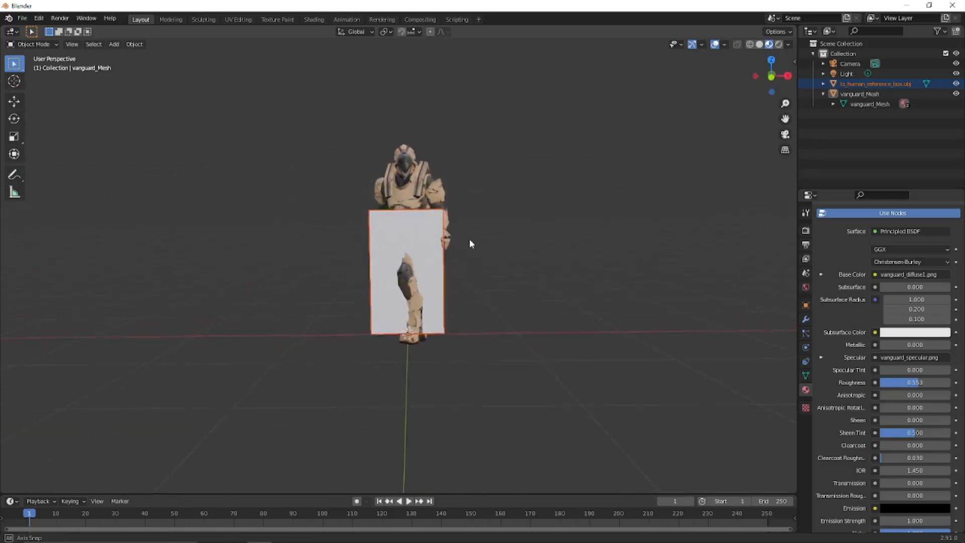
click(412, 201)
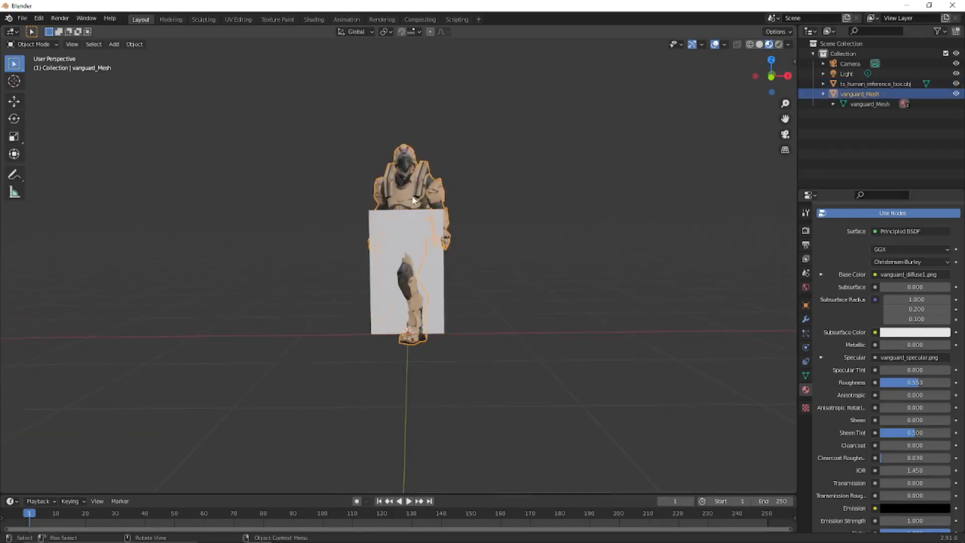
key(s)
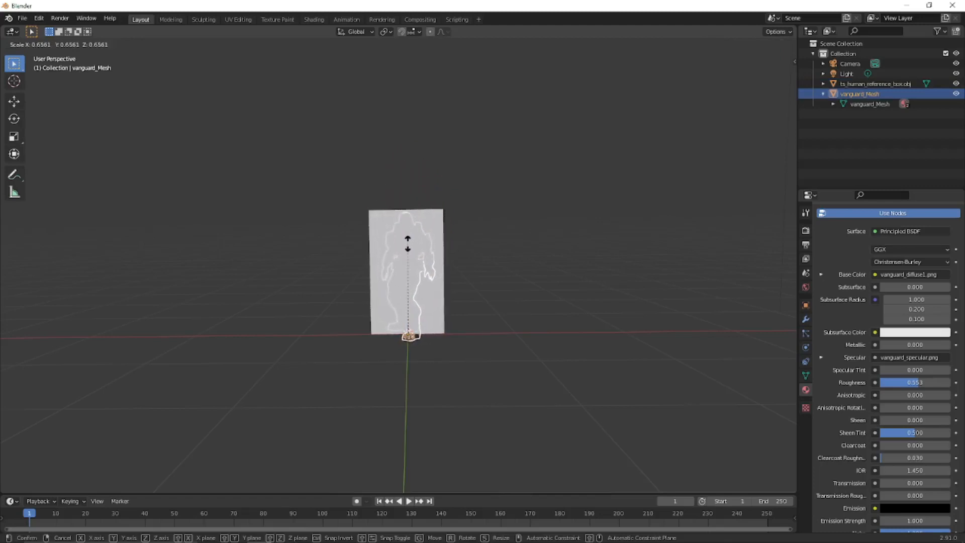
click(407, 244)
- Delete the human reference box from the scene, leaving the trooper in place
middle_drag(525, 285, 475, 318)
click(502, 318)
click(445, 303)
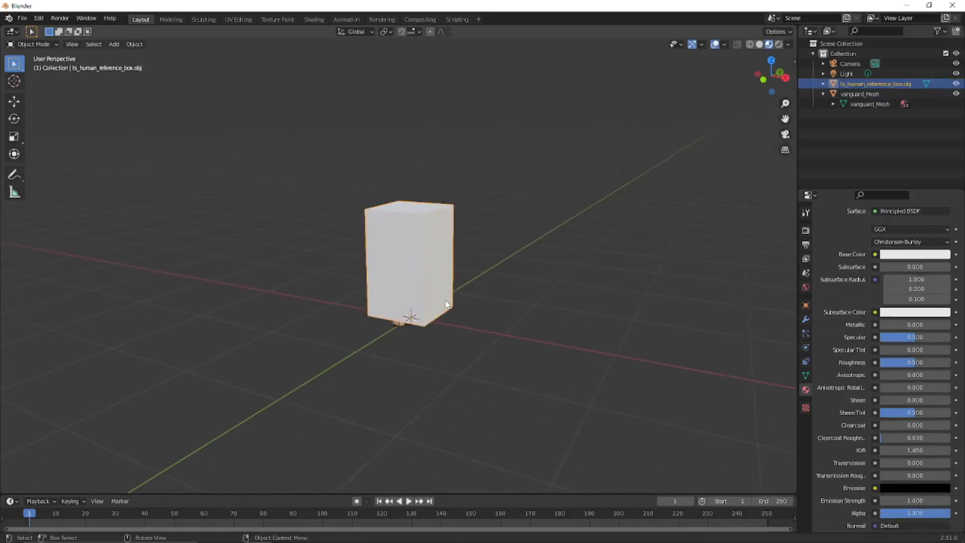
key(Delete)
middle_drag(444, 303, 485, 291)
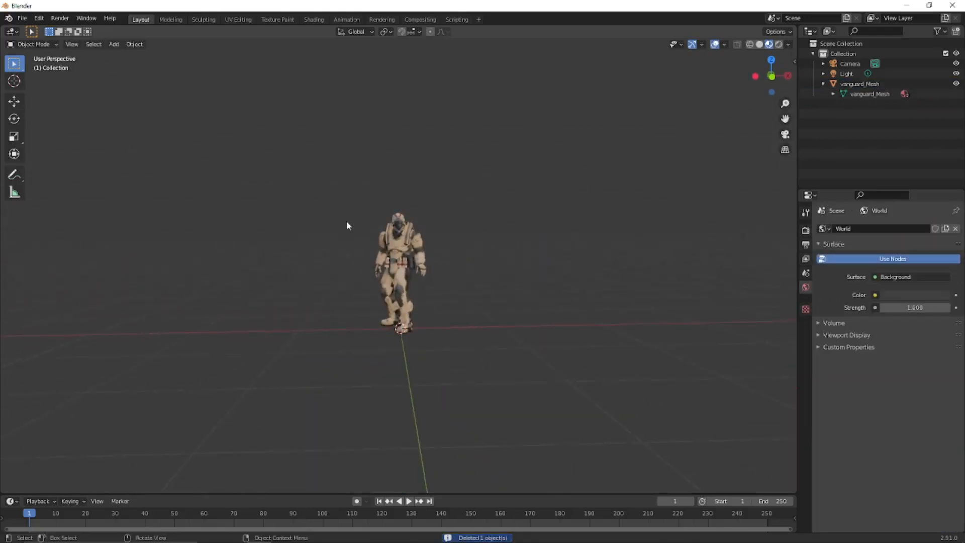
- Import the Wavefront model BaseWidth.obj from the Tutorial folder as a reference around the trooper
click(23, 18)
mouse_move(50, 153)
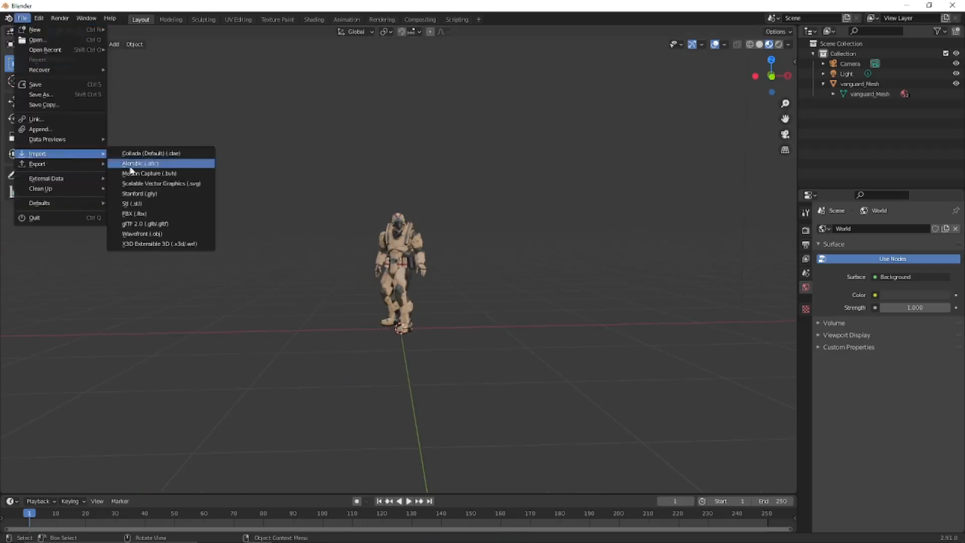
click(145, 234)
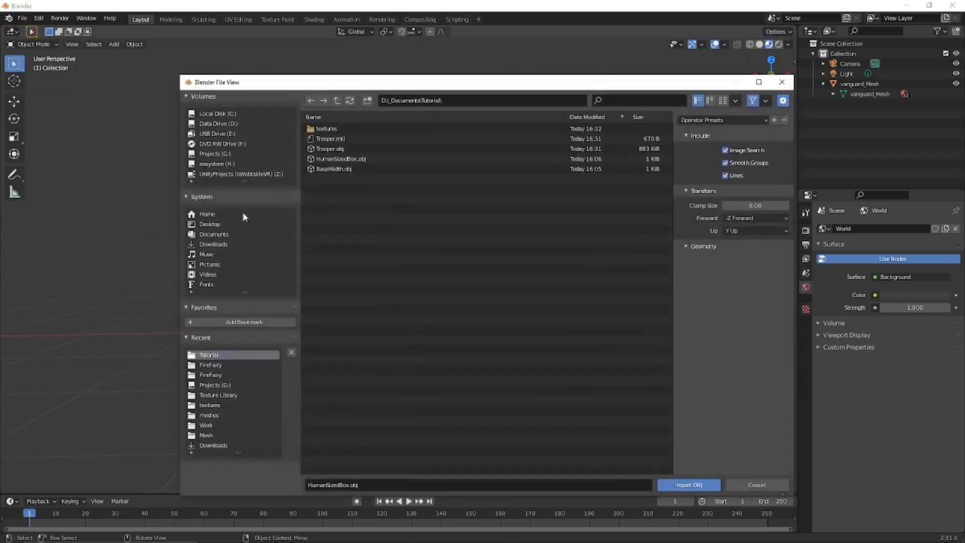
click(331, 169)
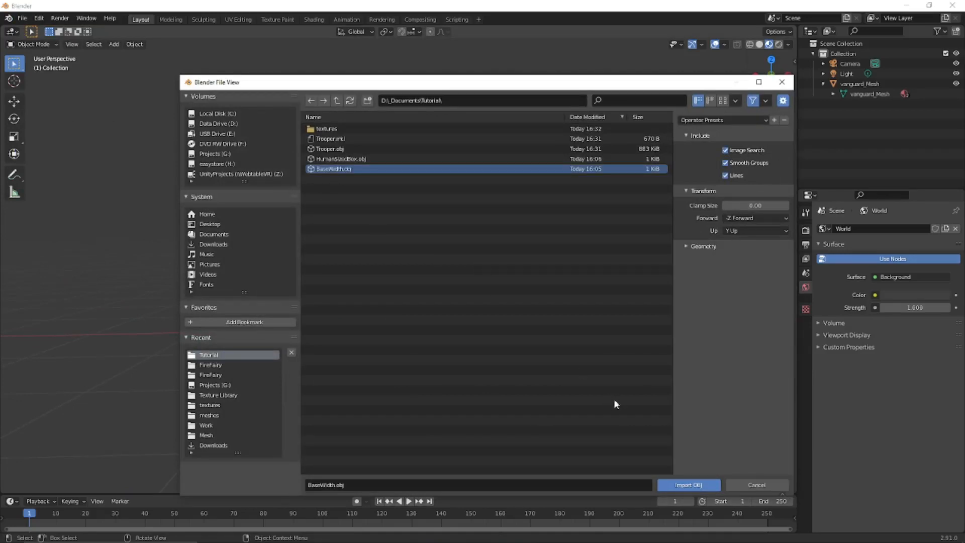
click(700, 485)
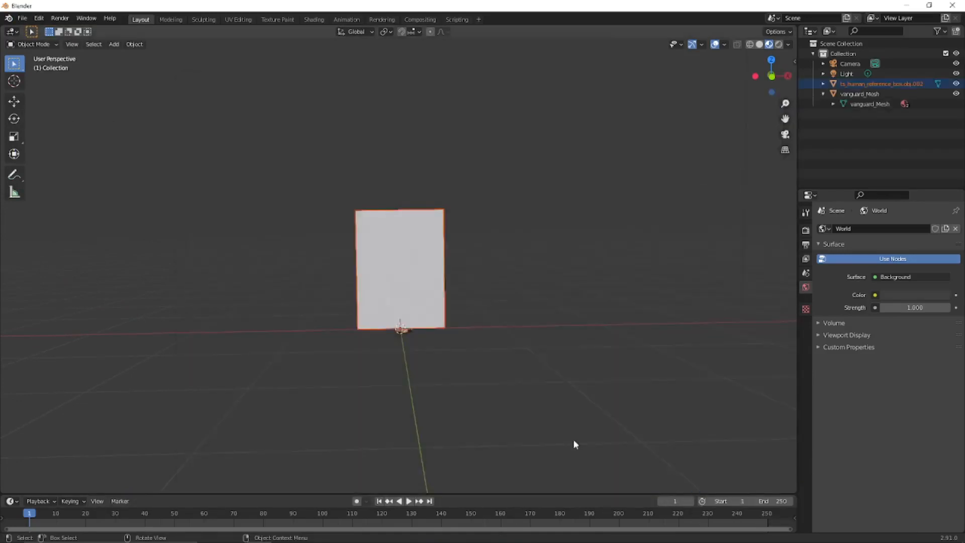
- In front view, raise the trooper mesh about 0.074 m along Z so its feet meet the reference box's lower edge
middle_drag(519, 317, 447, 339)
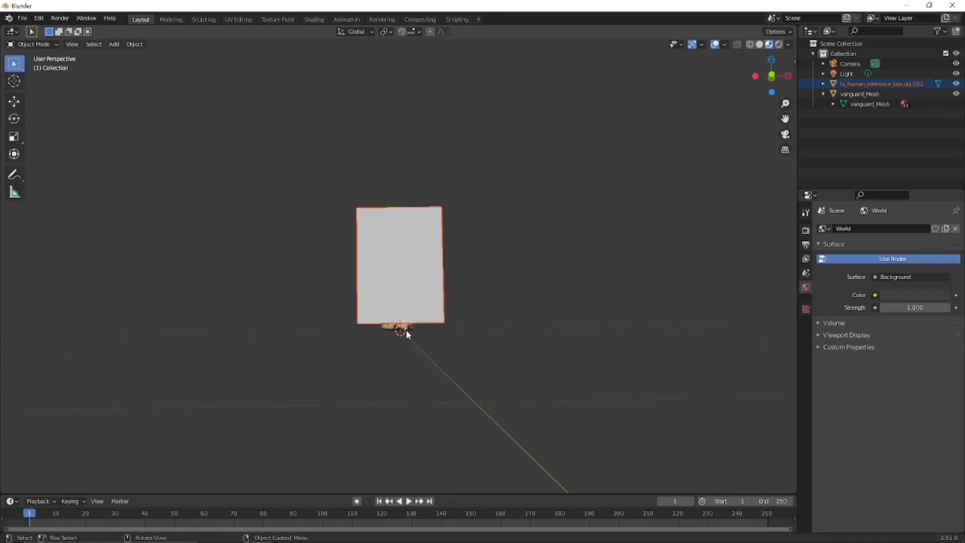
mouse_move(407, 331)
middle_down()
mouse_move(481, 339)
mouse_move(425, 346)
mouse_move(396, 333)
mouse_move(414, 339)
middle_up()
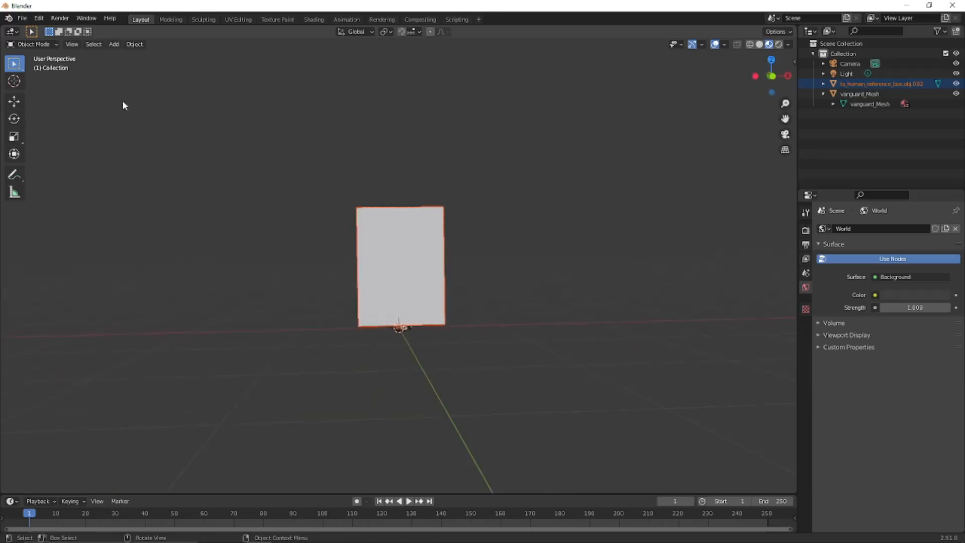
click(74, 45)
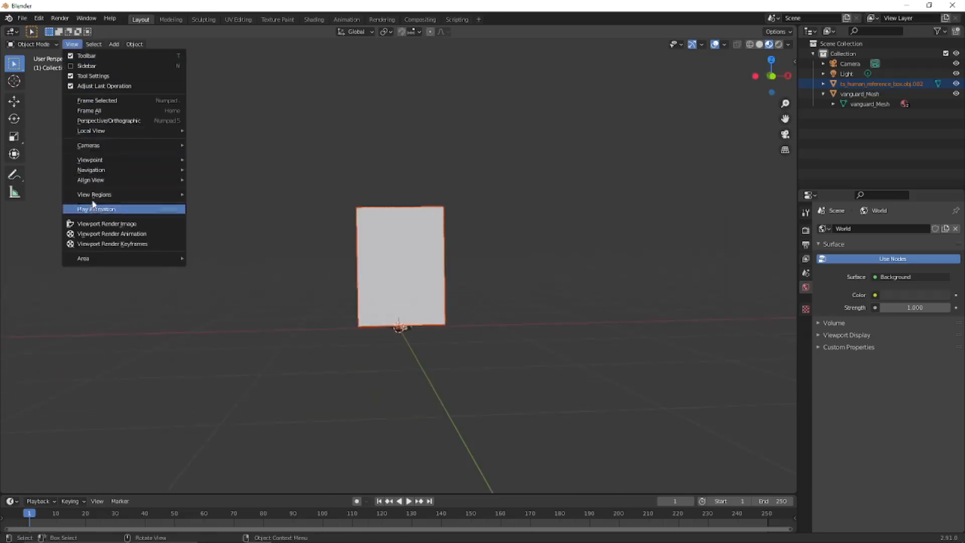
mouse_move(151, 161)
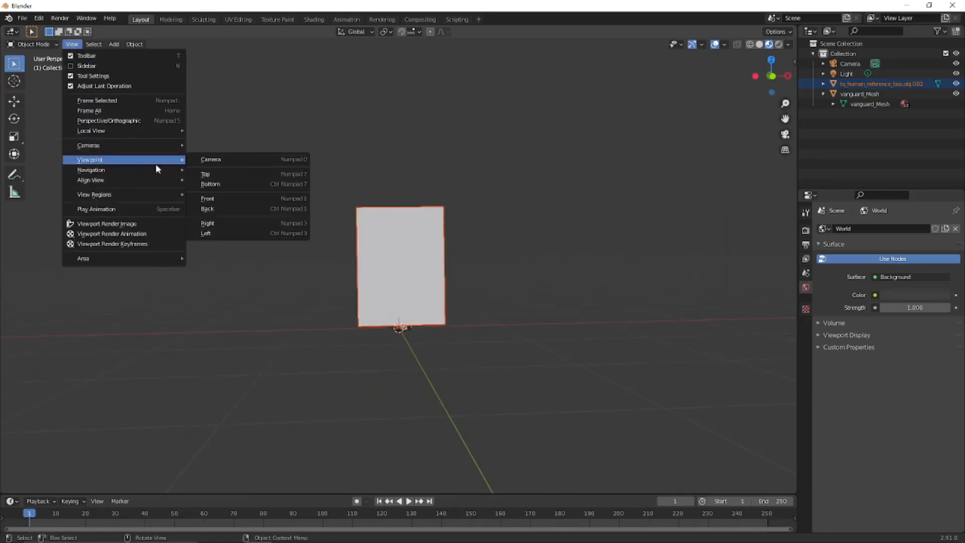
click(208, 199)
scroll(507, 312, up, 3)
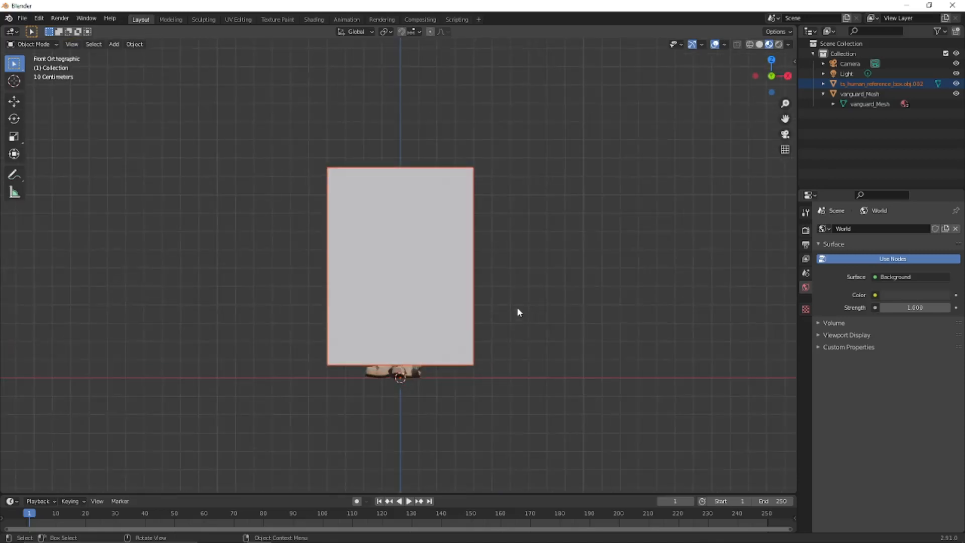
click(413, 374)
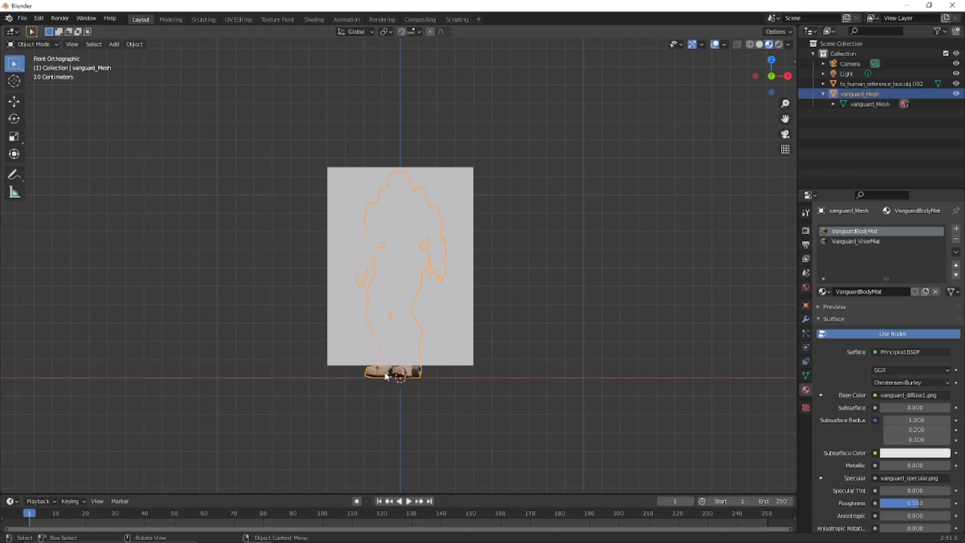
key(g)
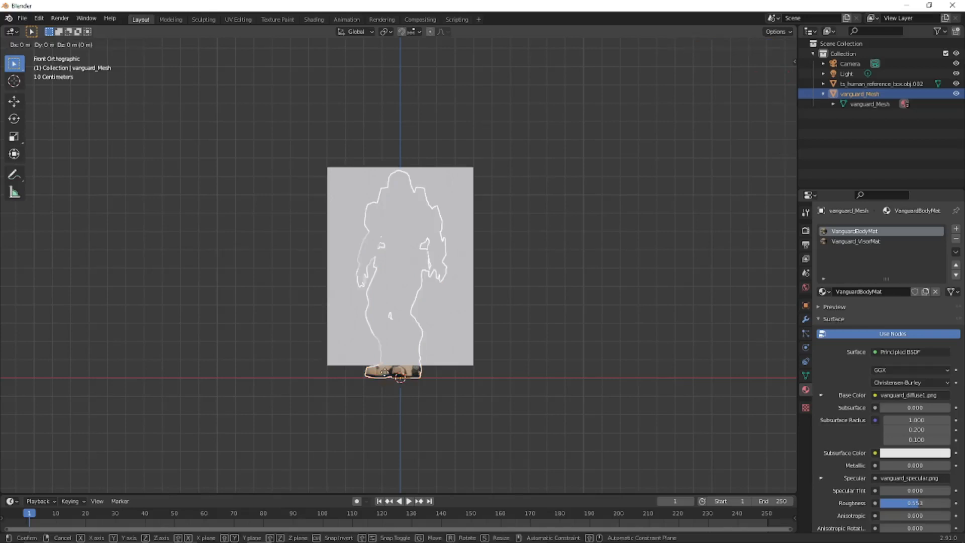
key(z)
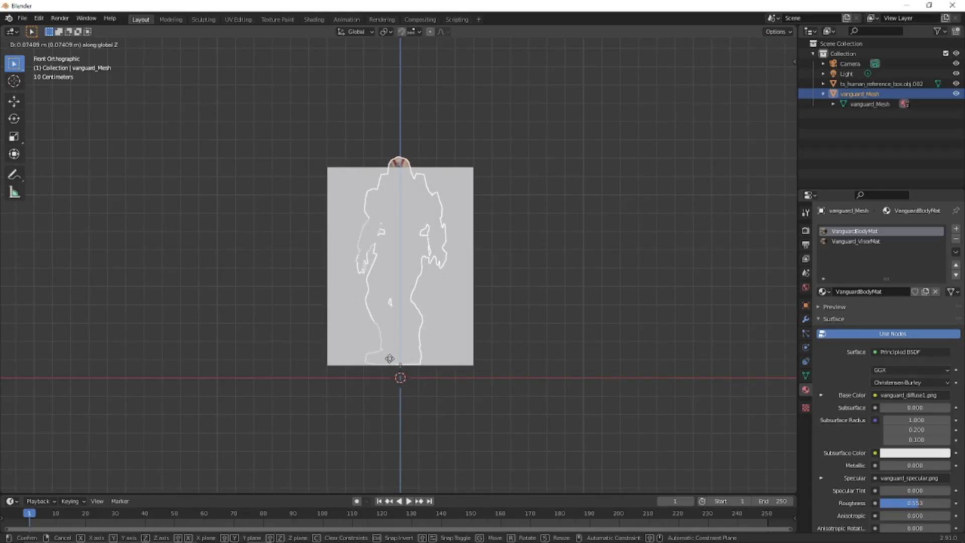
click(390, 359)
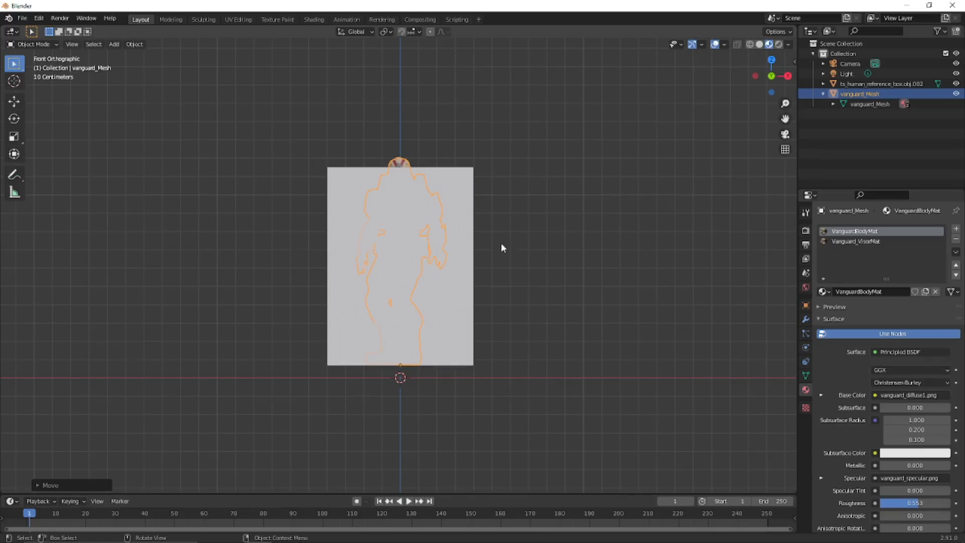
- Delete the base-width reference box from the scene and check the remaining trooper in perspective
click(457, 276)
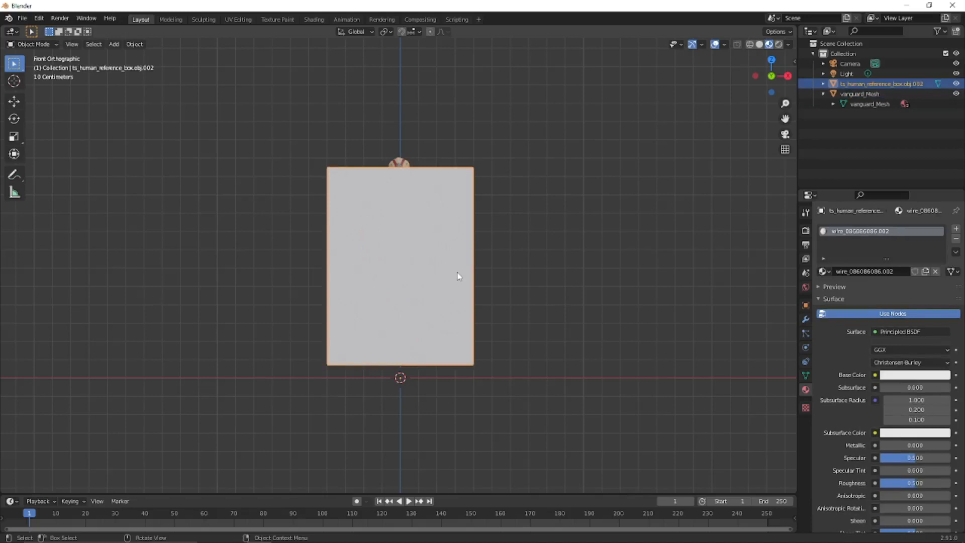
key(Delete)
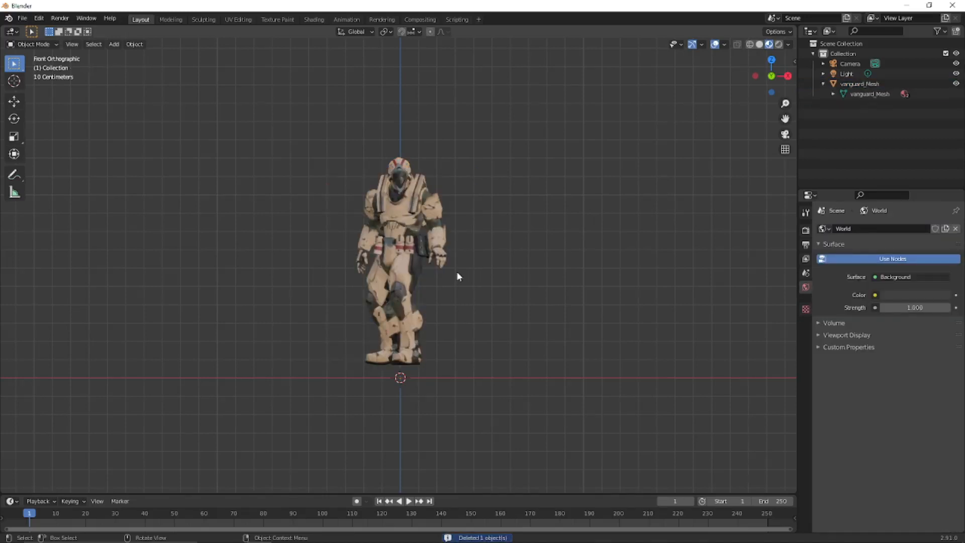
mouse_move(468, 300)
middle_down()
mouse_move(398, 305)
mouse_move(360, 294)
mouse_move(496, 303)
mouse_move(450, 295)
mouse_move(472, 294)
mouse_move(466, 284)
mouse_move(472, 294)
middle_up()
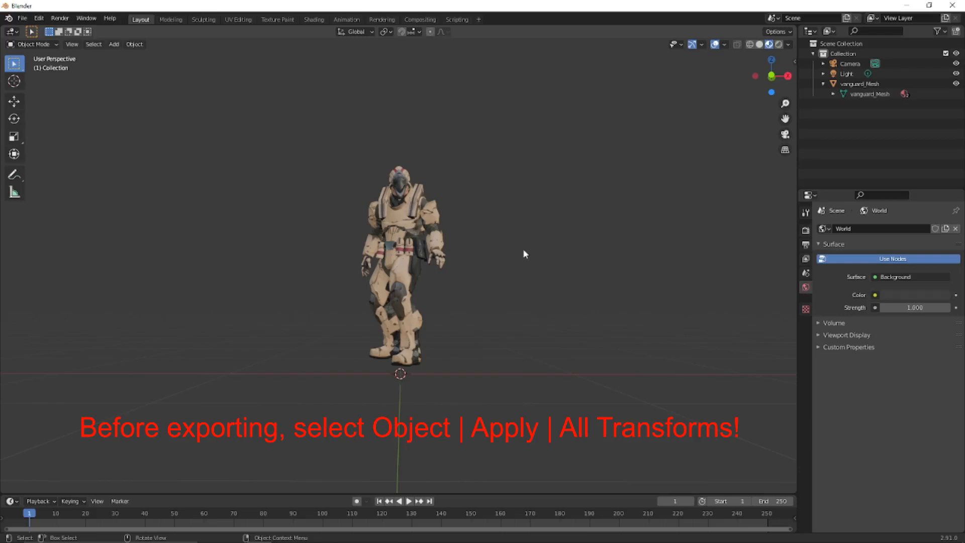
middle_drag(523, 251, 519, 262)
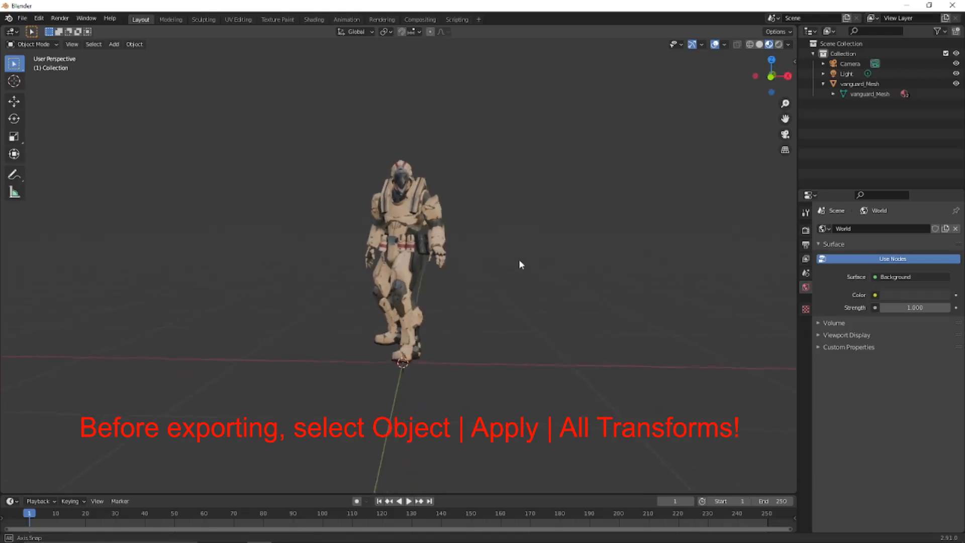
- Select the trooper mesh and start an FBX export into the Tutorial folder
click(395, 247)
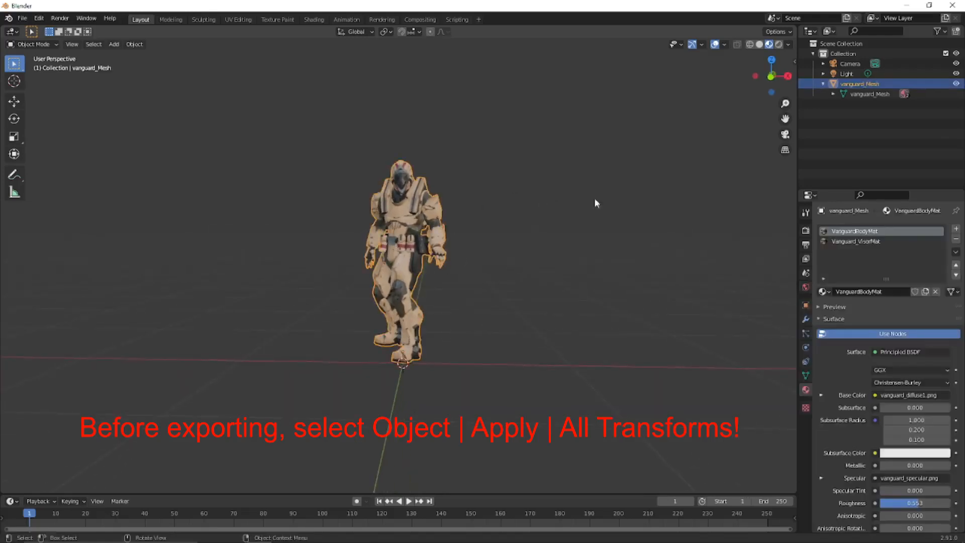
click(22, 19)
mouse_move(37, 166)
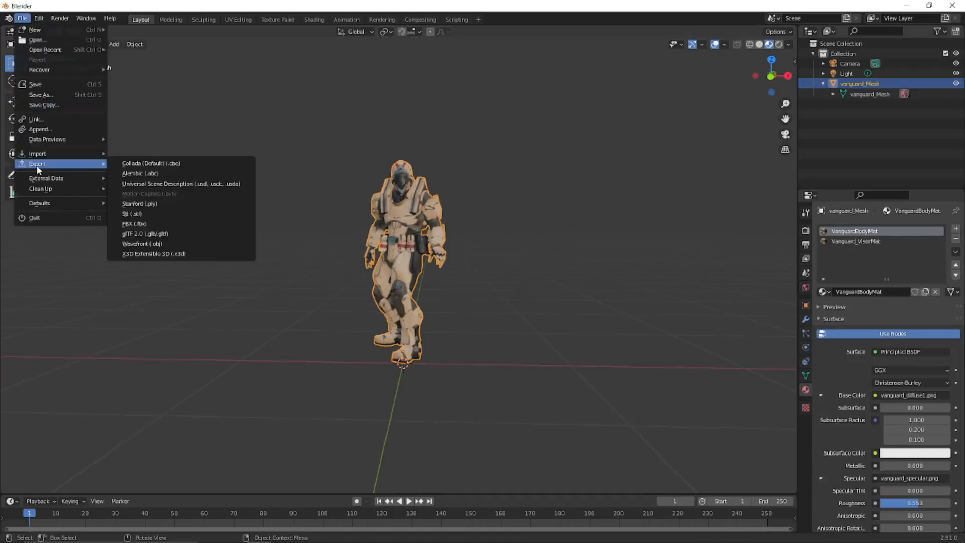
click(134, 224)
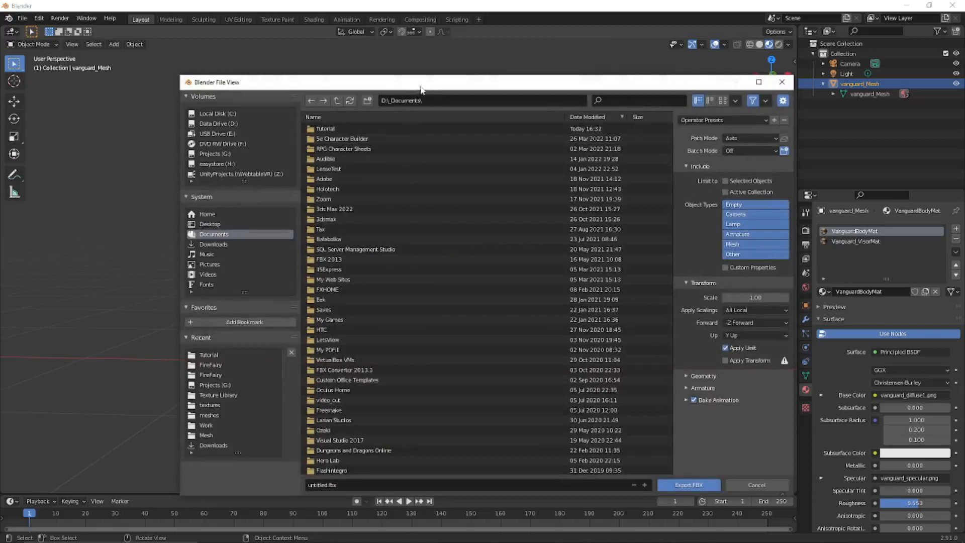
double_click(257, 126)
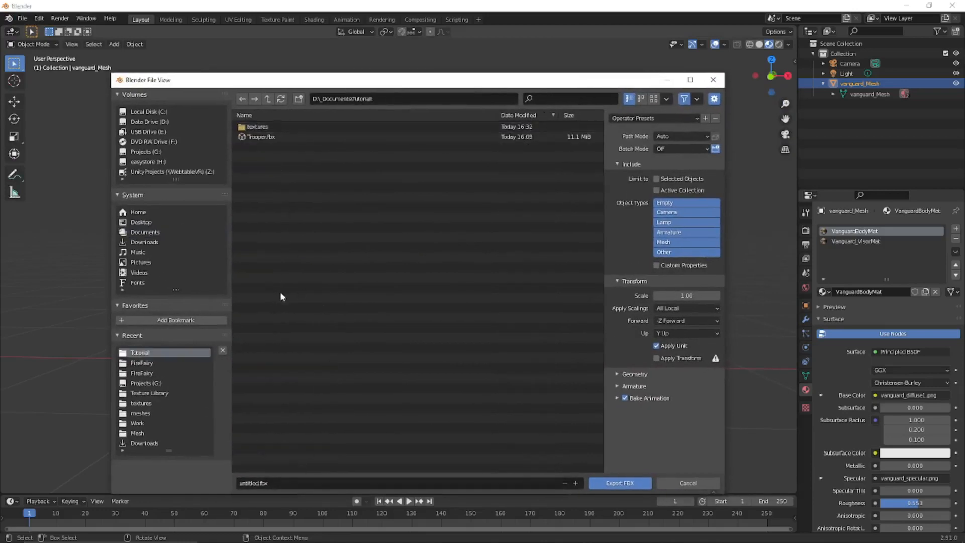
- Name the export file Trooper2.fbx, basing it on the existing Trooper.fbx name
click(258, 138)
click(279, 482)
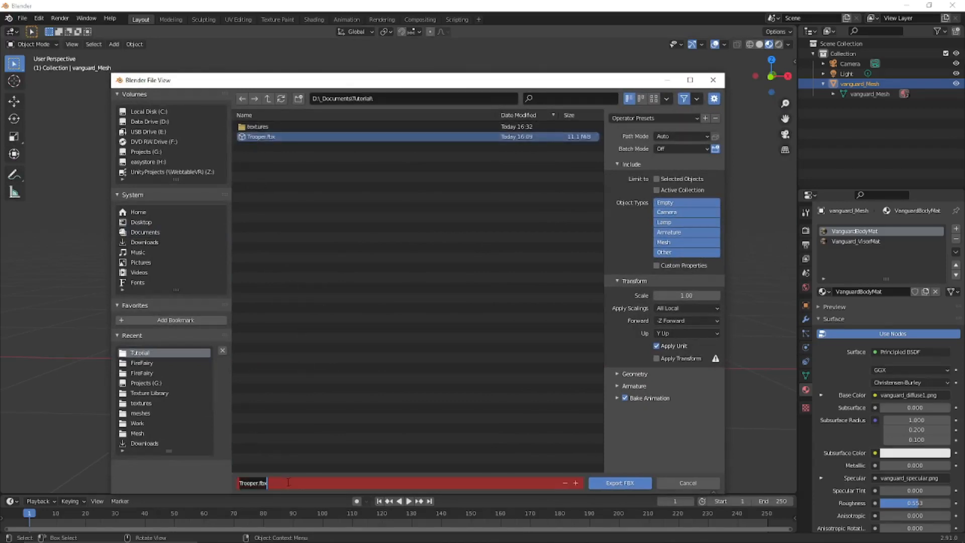
key(Left)
key(Left)
key(Left)
key(Left)
text(2)
key(Return)
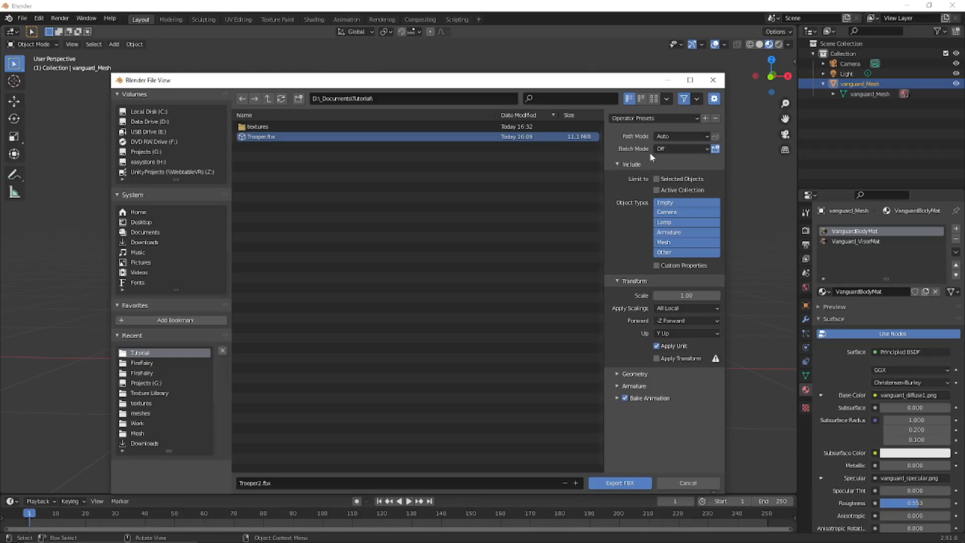
- Export the FBX with Path Mode Copy, embedded textures, only selected objects and Apply Transform enabled
click(707, 137)
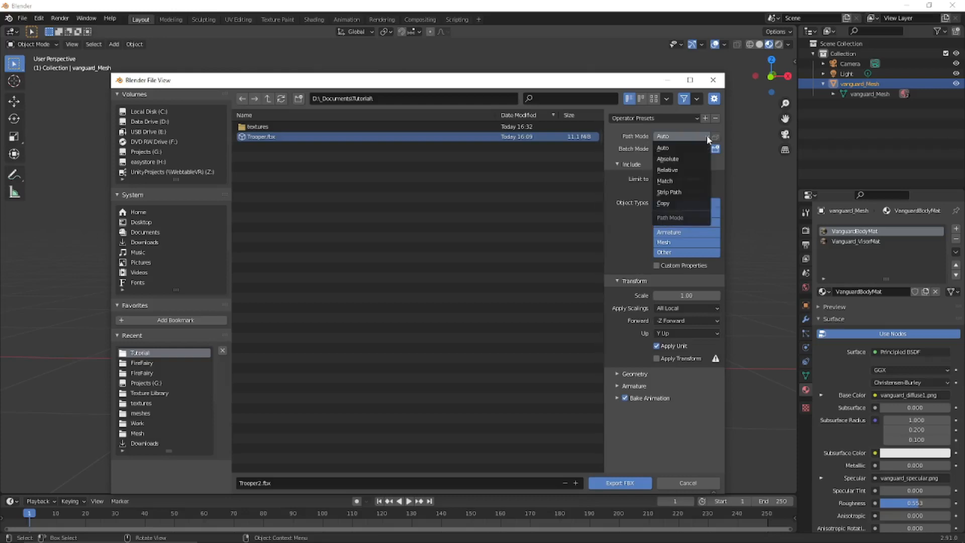
click(670, 204)
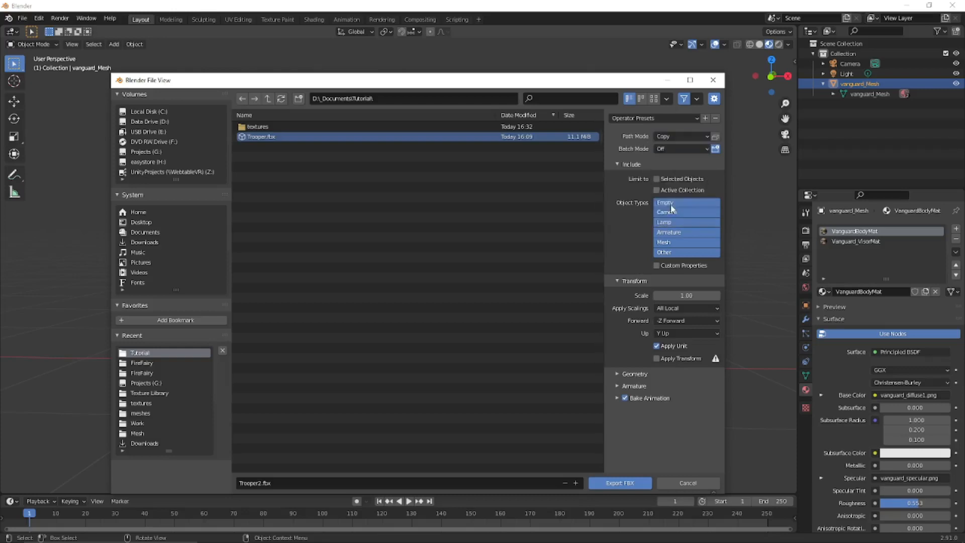
click(716, 138)
click(656, 179)
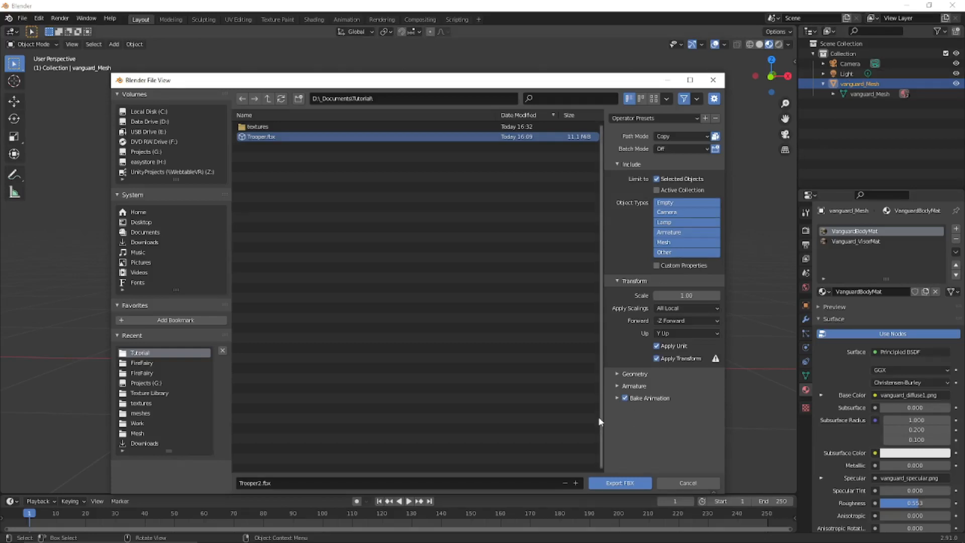
click(621, 483)
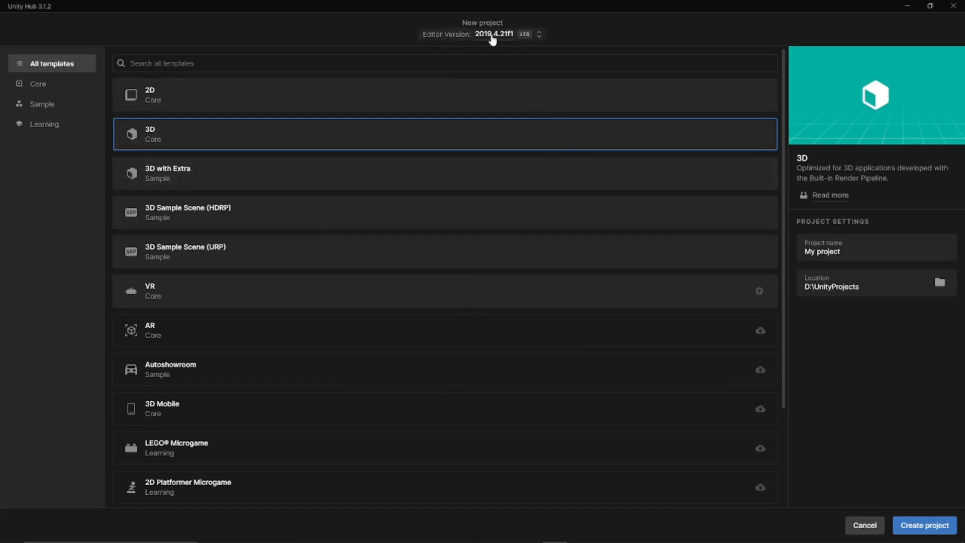
- In Unity Hub, create a 3D project named SampleTrooper using editor version 2019.4.21f1
click(539, 36)
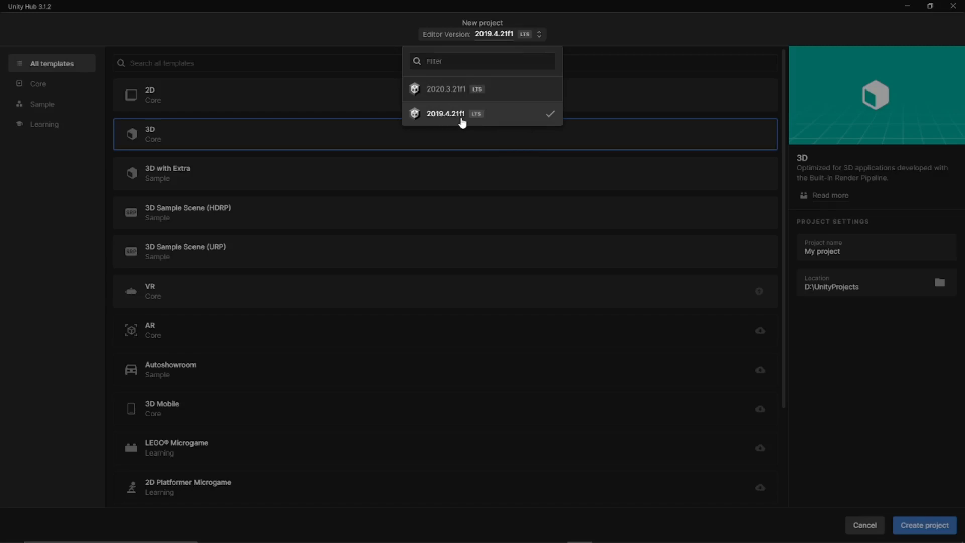
click(496, 119)
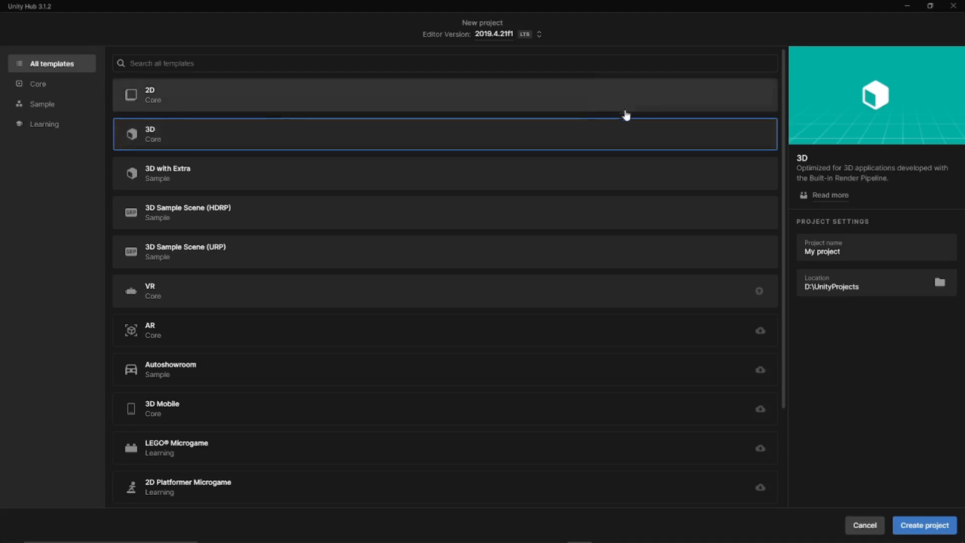
click(865, 249)
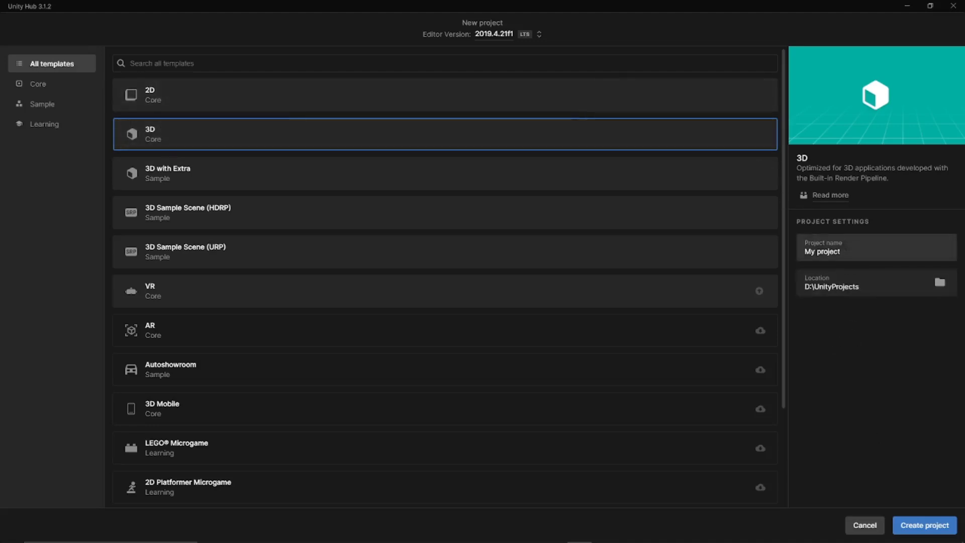
key(ctrl+a)
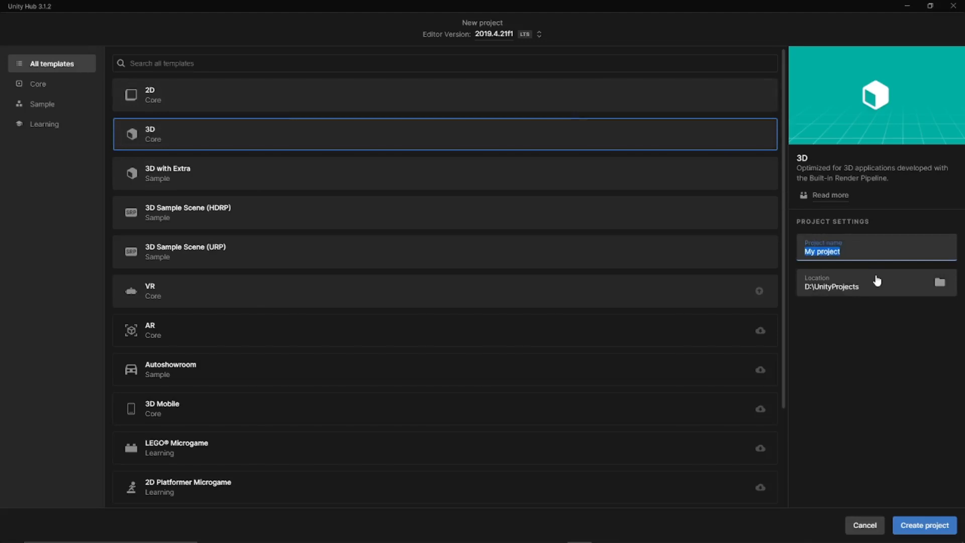
text(Smaple)
key(BackSpace)
key(BackSpace)
key(BackSpace)
key(BackSpace)
key(BackSpace)
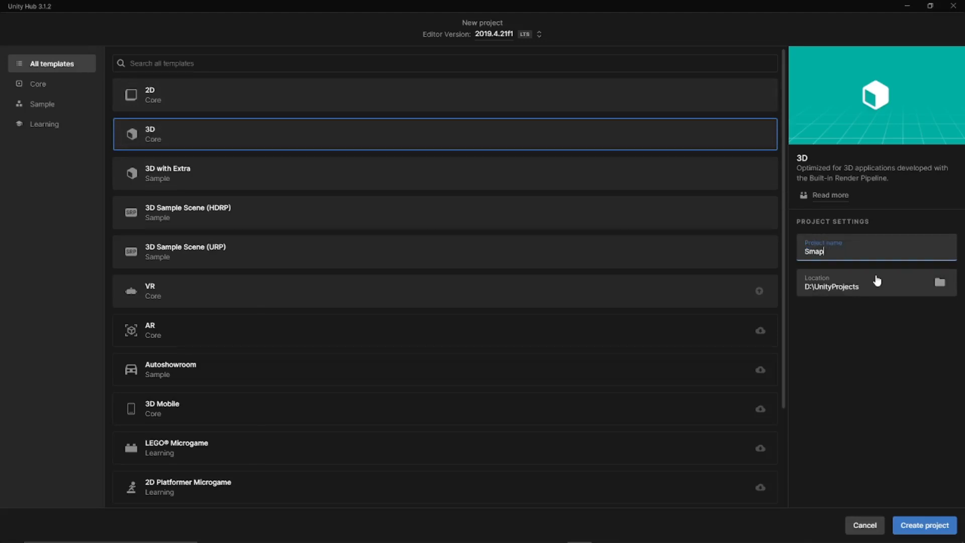
text(ampleTrooper)
click(916, 526)
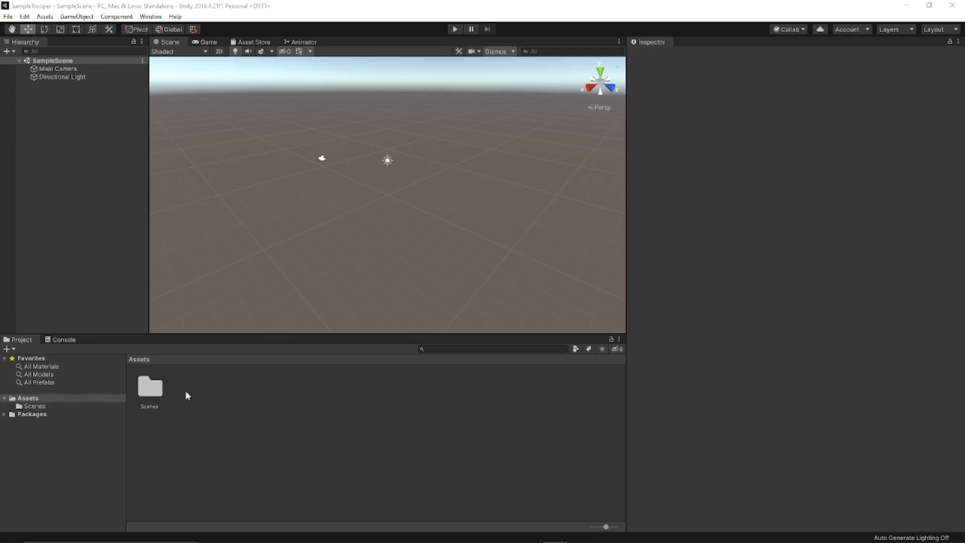
- Create a folder named content in the project's Assets folder
click(31, 399)
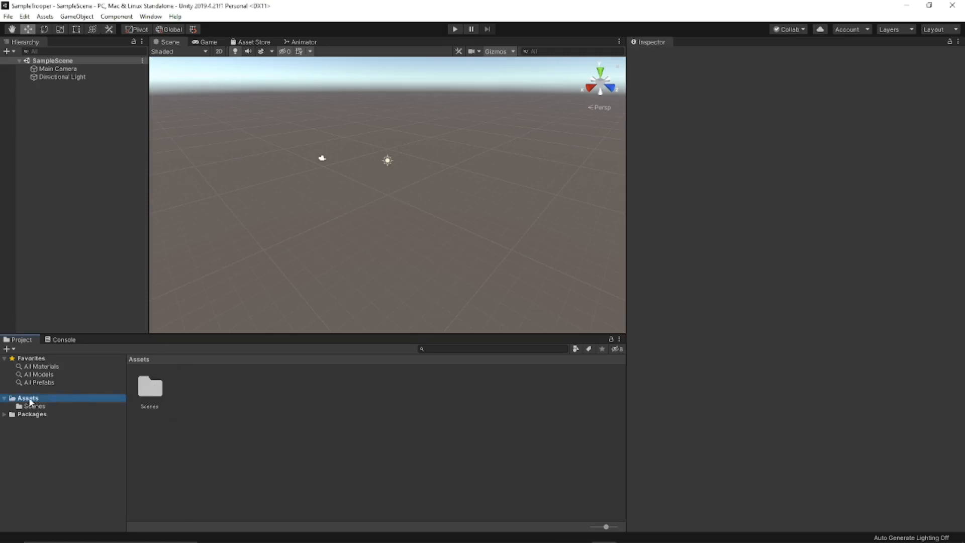
right_click(184, 391)
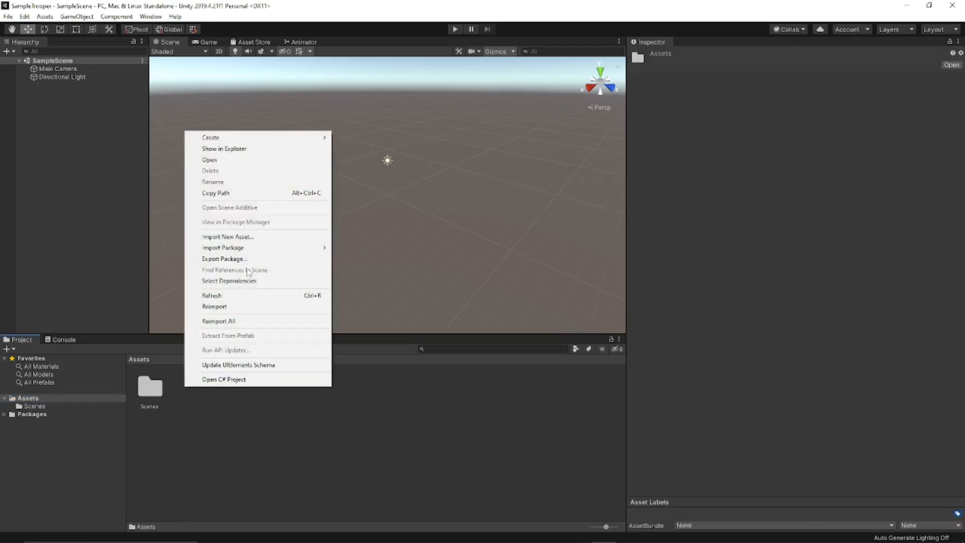
mouse_move(257, 144)
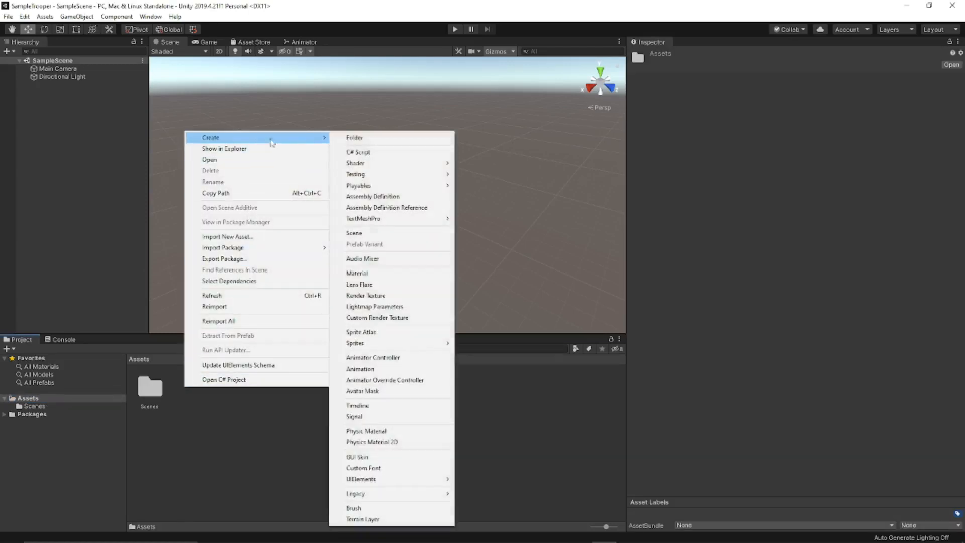
click(354, 137)
text(content)
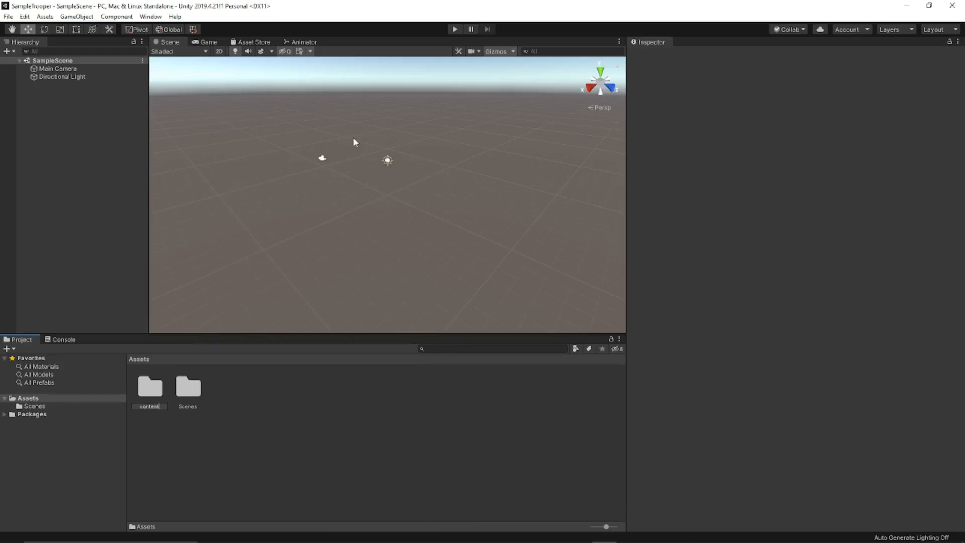
key(Return)
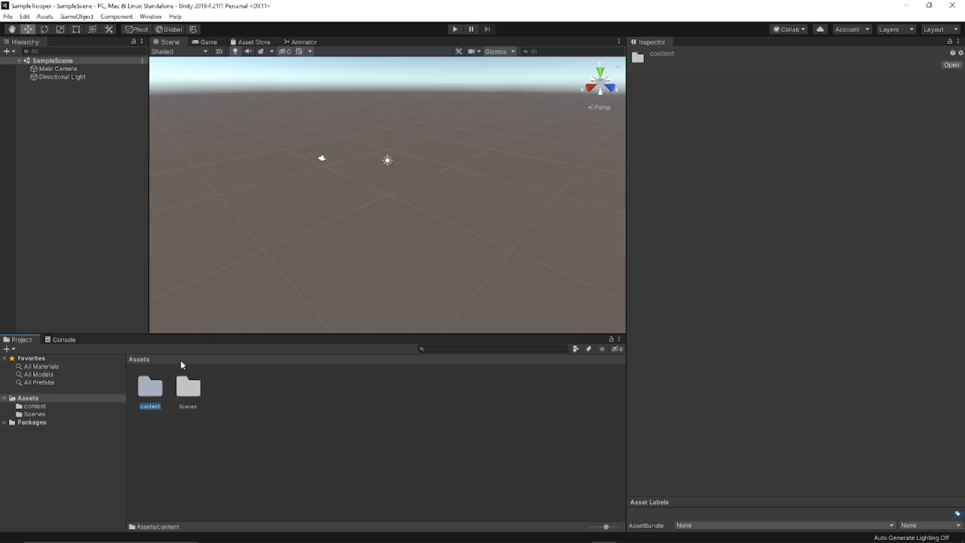
- Create a folder named mesh inside the content folder
double_click(151, 390)
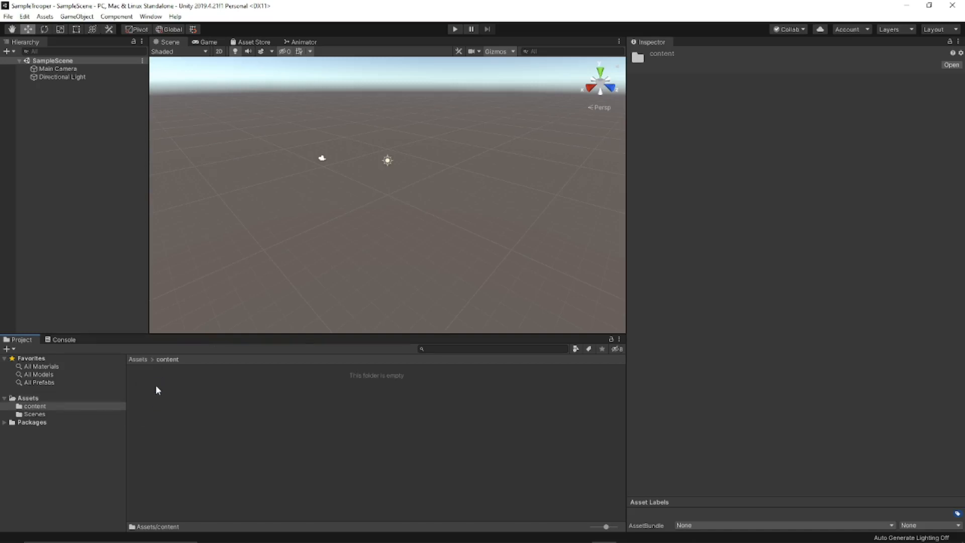
right_click(159, 390)
mouse_move(212, 139)
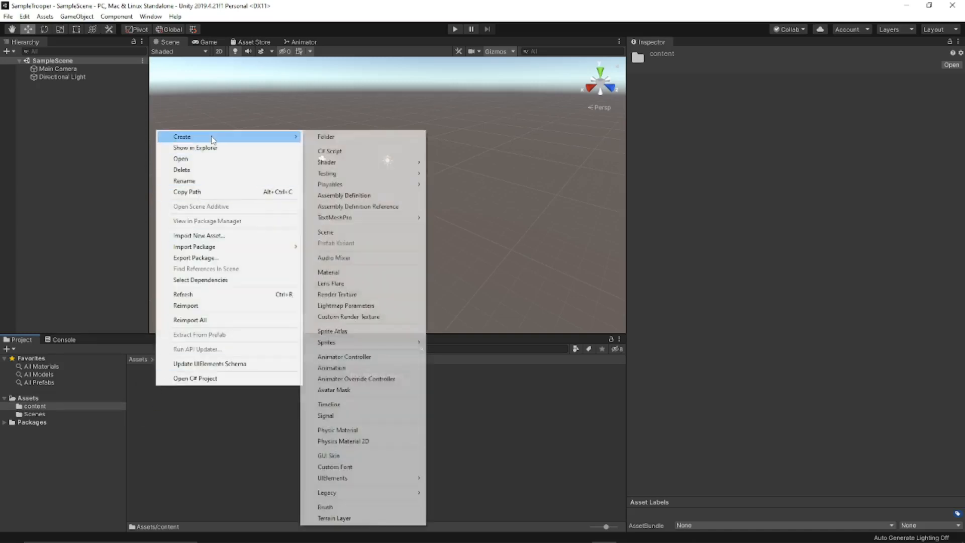
click(326, 136)
text(mesh)
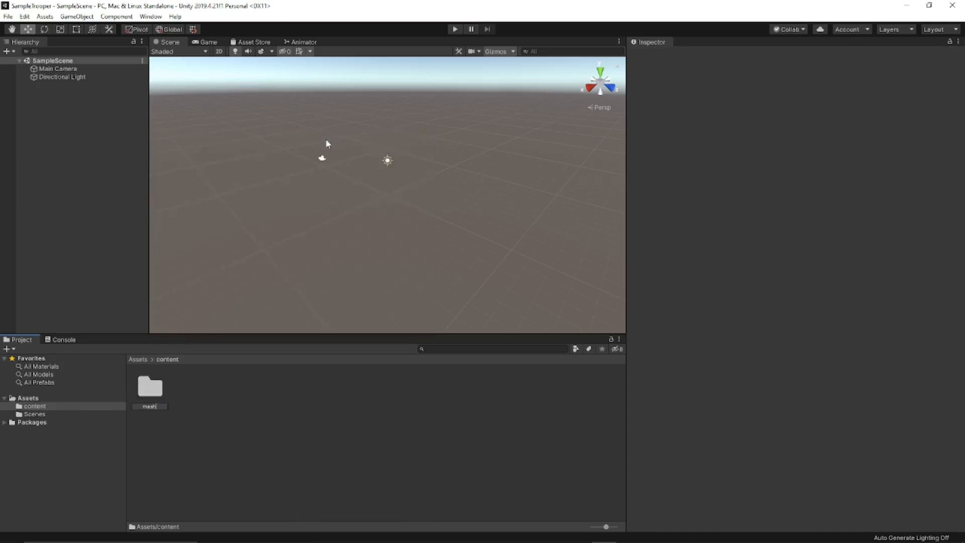
key(Return)
- Add a folder named materials alongside the mesh folder in content
right_click(233, 385)
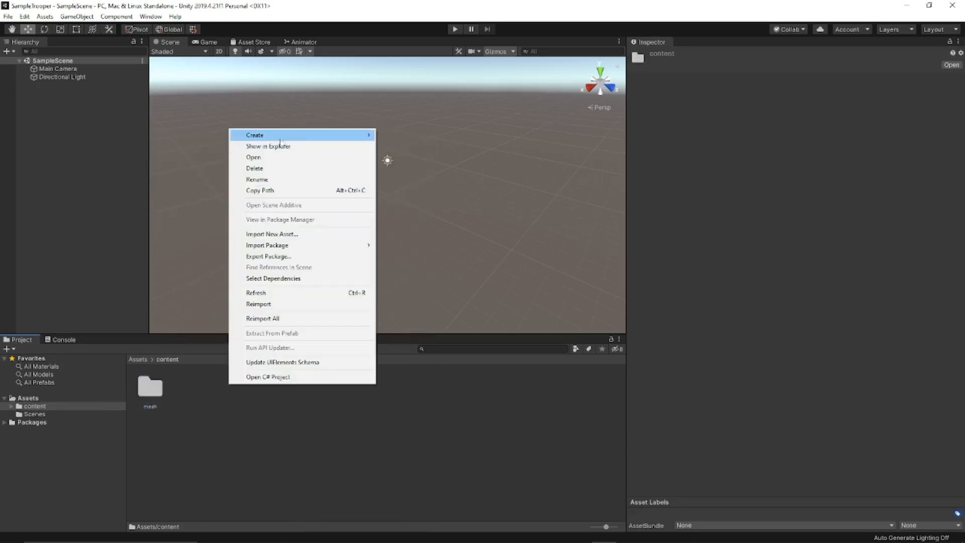
mouse_move(284, 137)
click(400, 136)
text(materials)
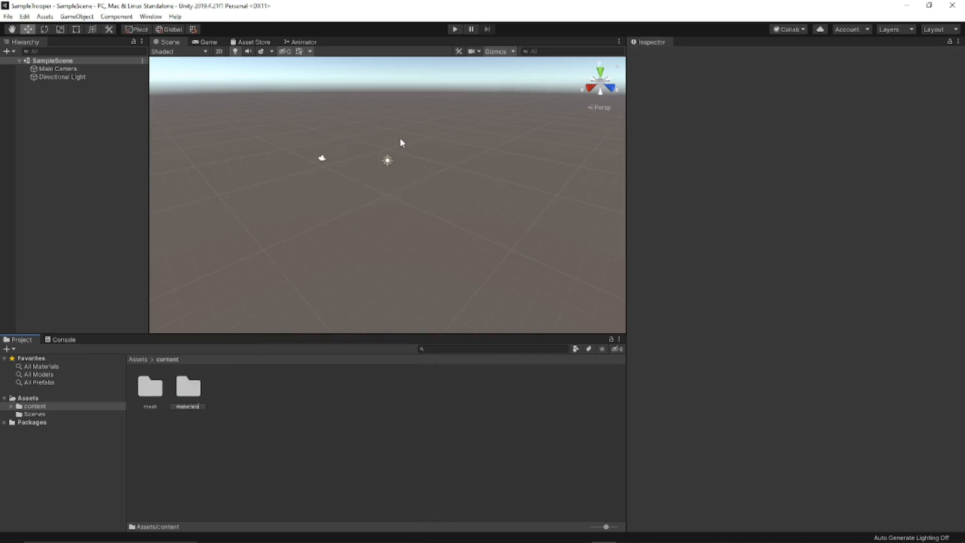
key(Return)
- Add a folder named textures alongside the materials and mesh folders in content
right_click(223, 386)
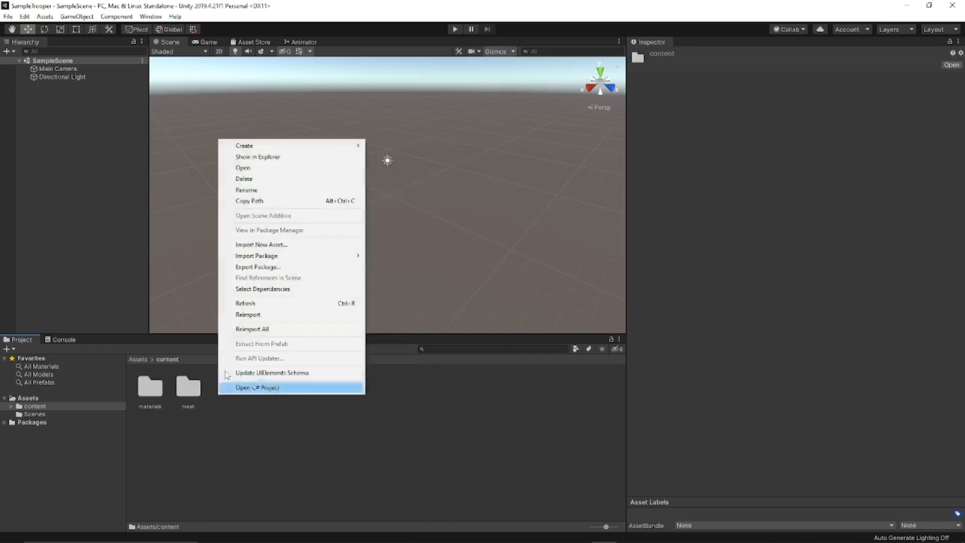
mouse_move(268, 149)
click(381, 146)
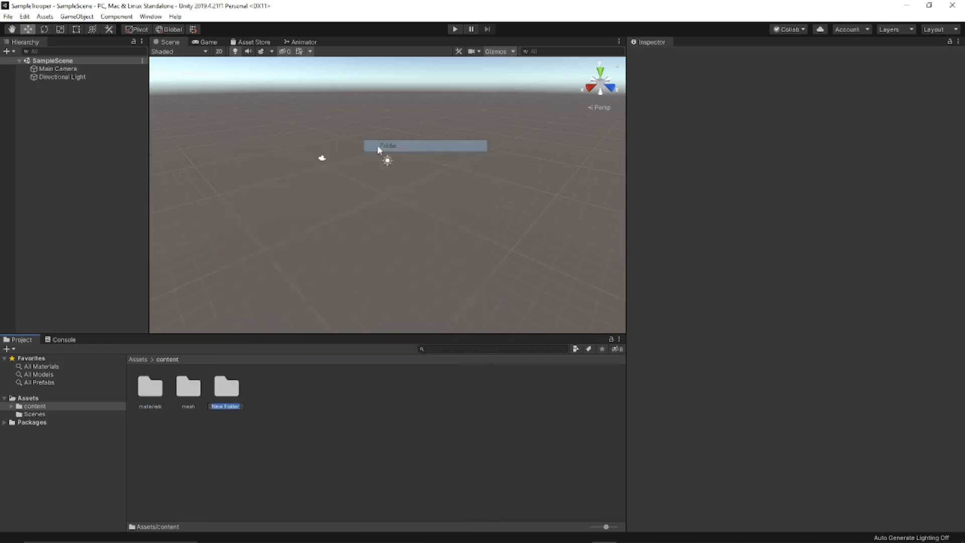
text(textures)
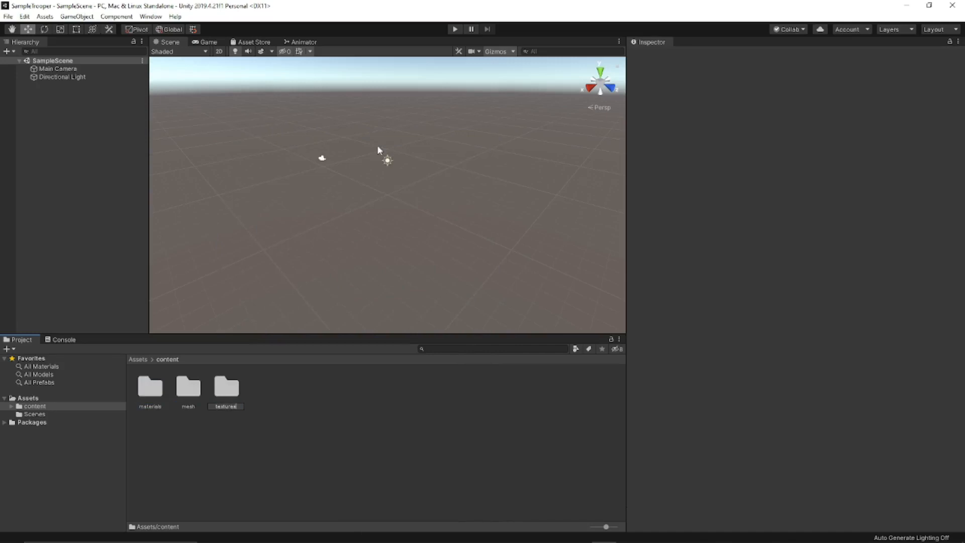
key(Return)
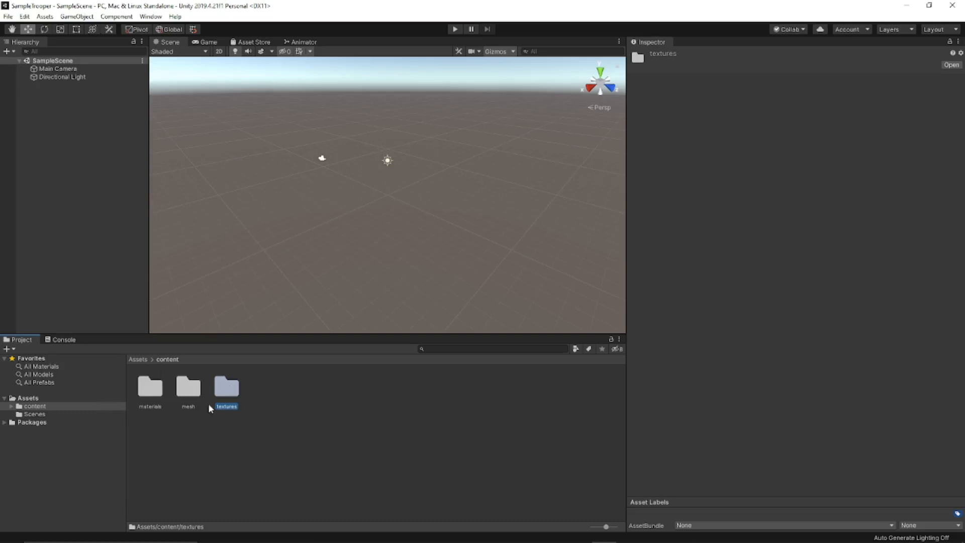
click(223, 421)
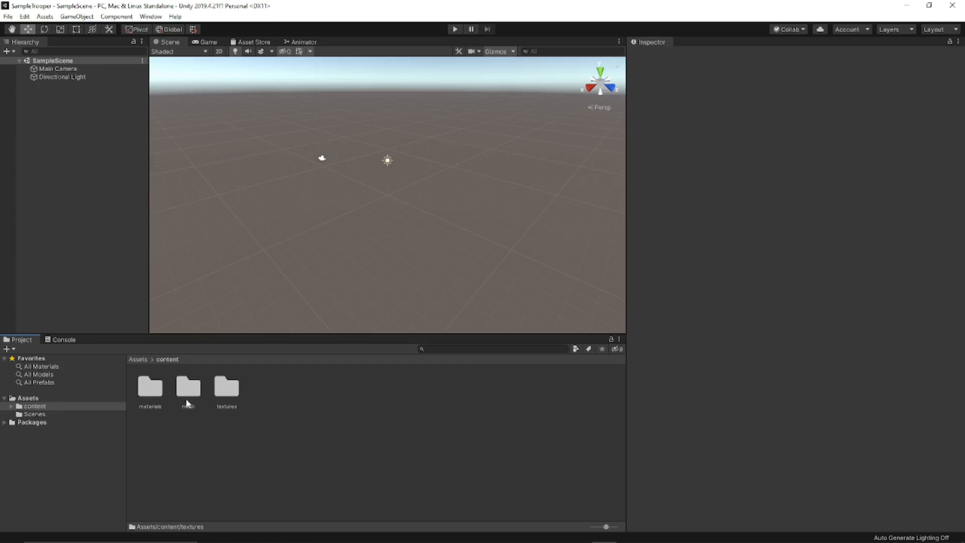
- Create a folder named Editor directly under Assets, at the same level as content and Scenes
click(134, 360)
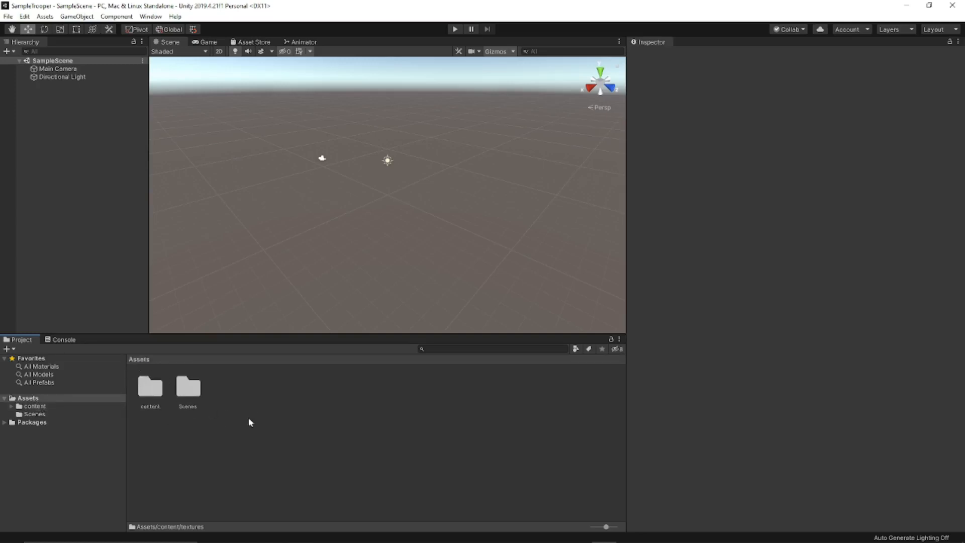
right_click(244, 402)
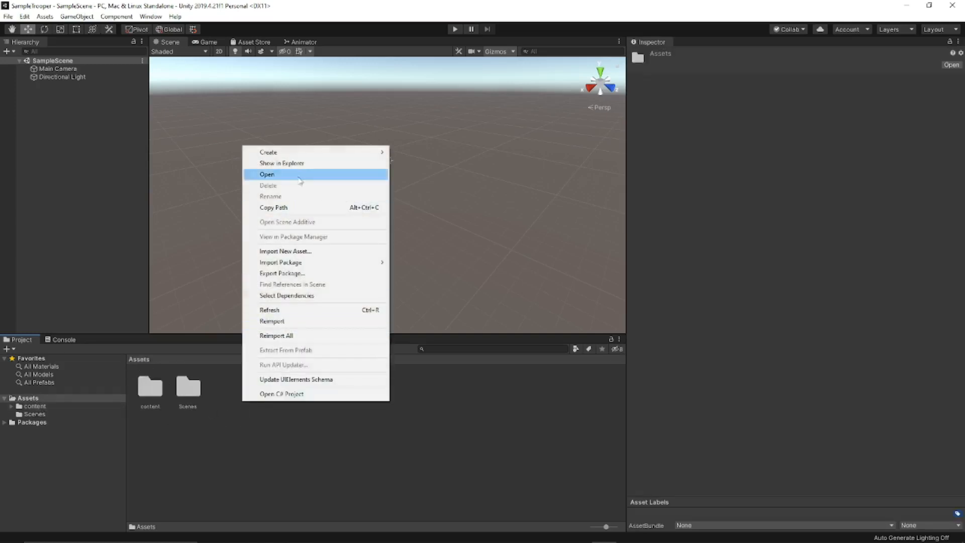
mouse_move(309, 153)
click(413, 151)
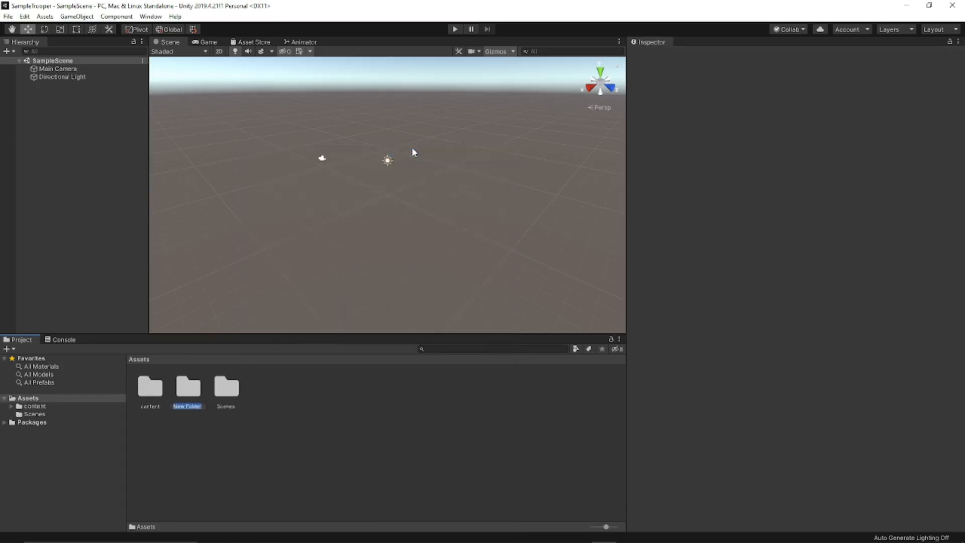
text(Editor)
key(Return)
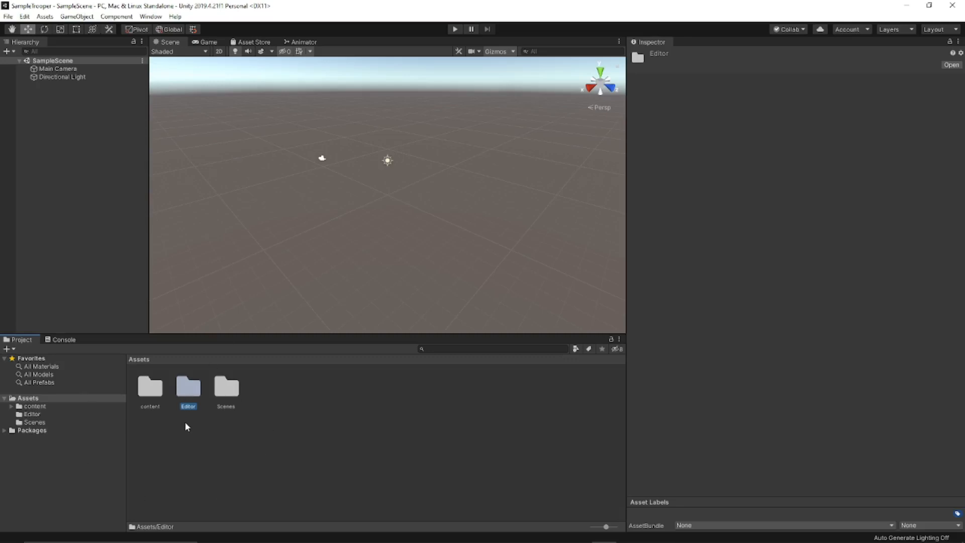
right_click(268, 444)
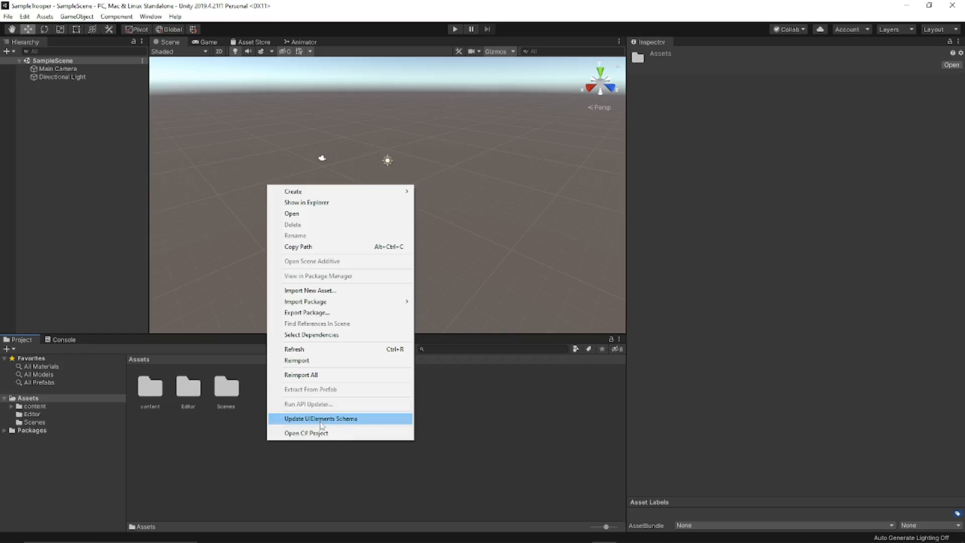
click(227, 471)
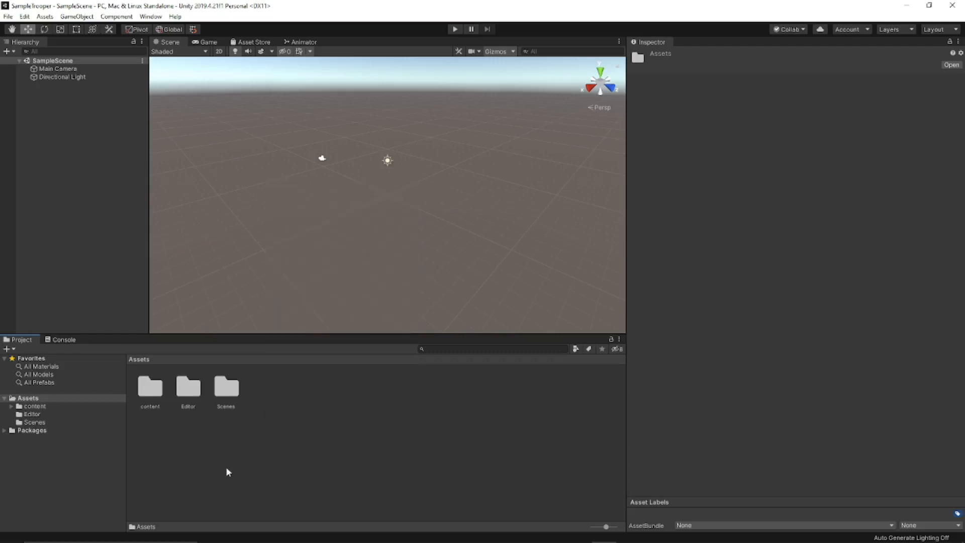
- Open the new Editor folder and show its location on disk in File Explorer
double_click(190, 390)
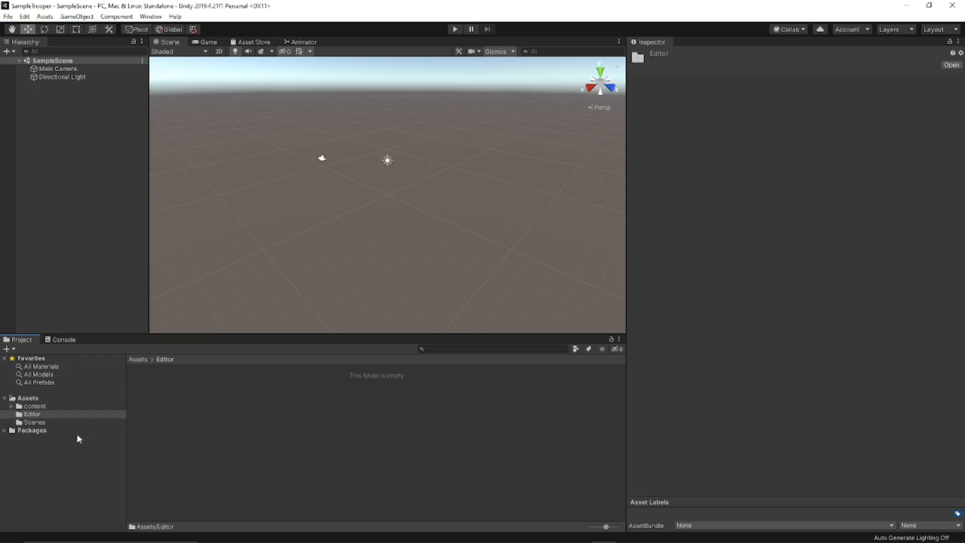
right_click(41, 416)
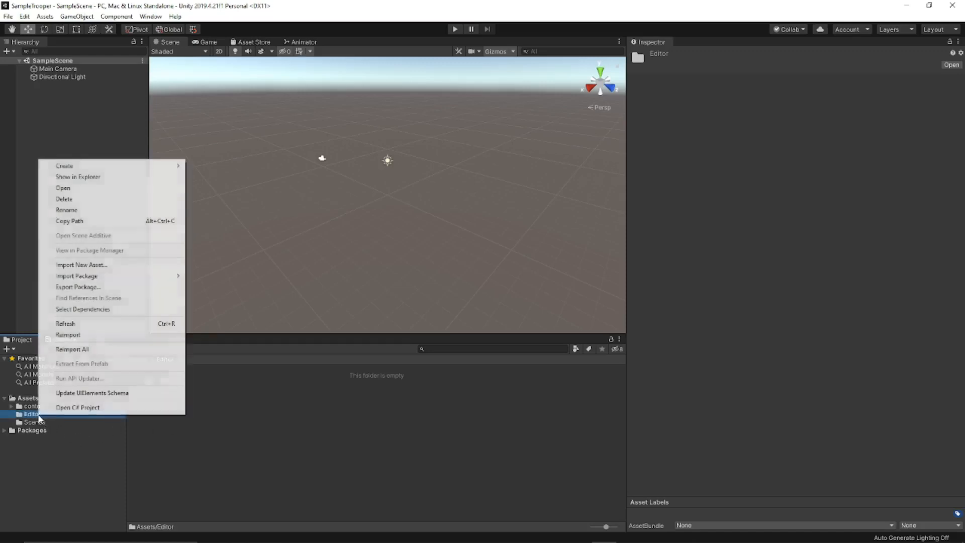
click(117, 178)
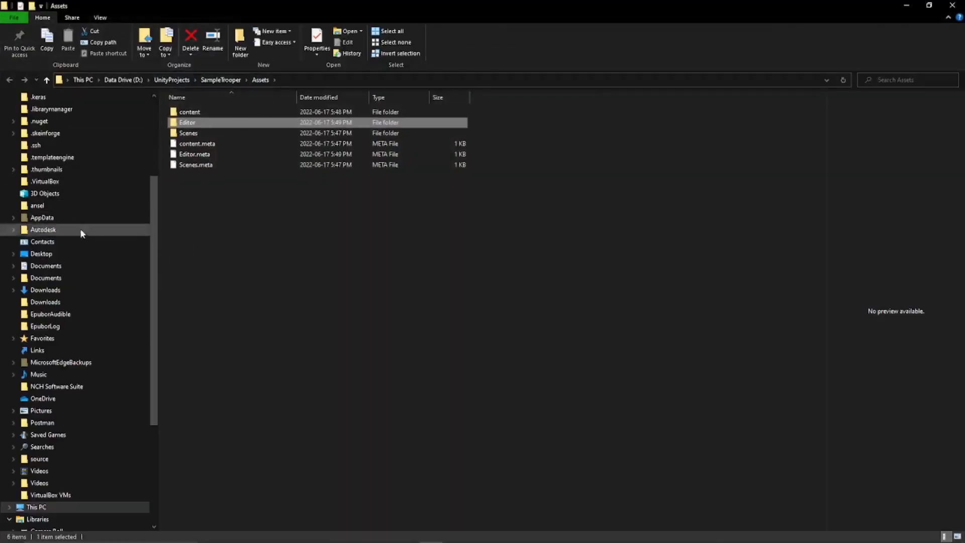
- Copy UnityProject_Editor_ImprovedBuildScript.zip from the Tutorial folder in Documents
click(53, 270)
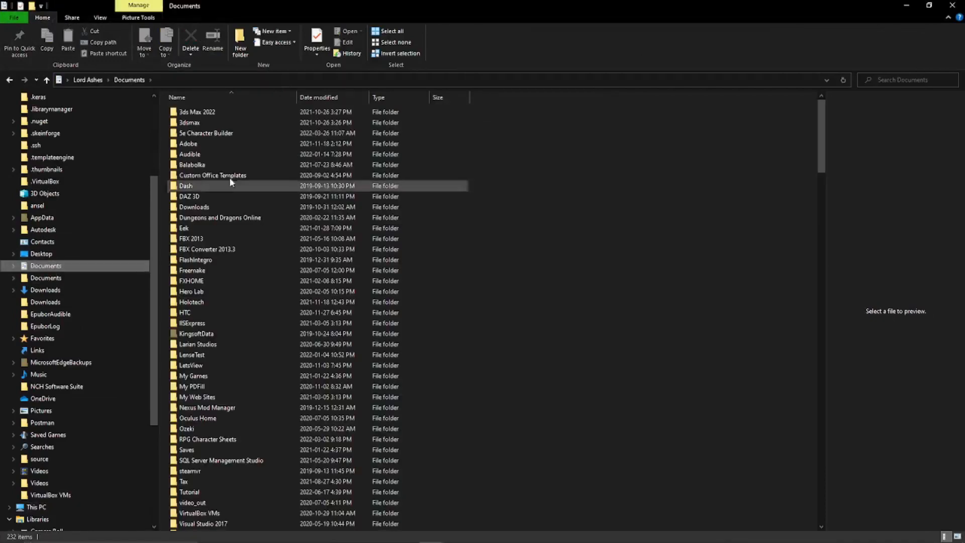
scroll(262, 313, down, 3)
double_click(196, 398)
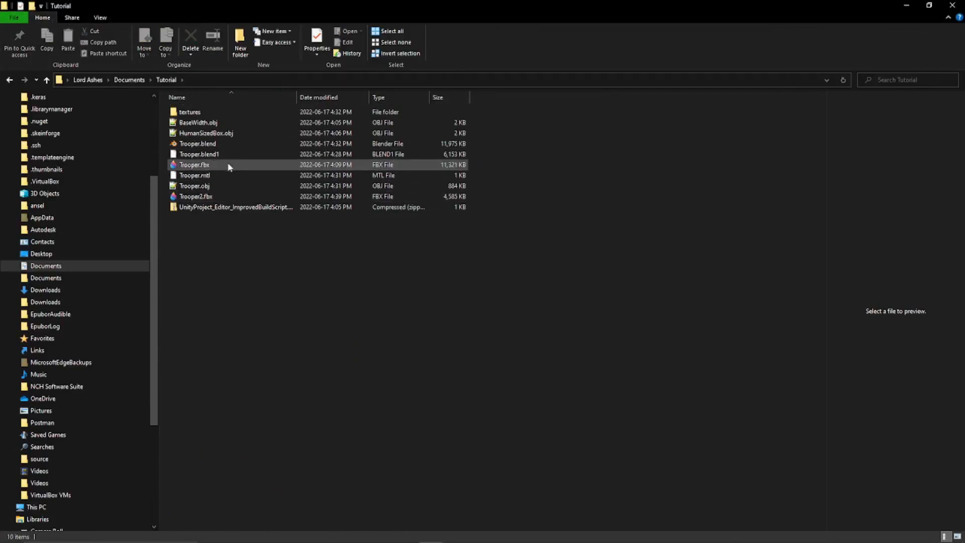
click(222, 208)
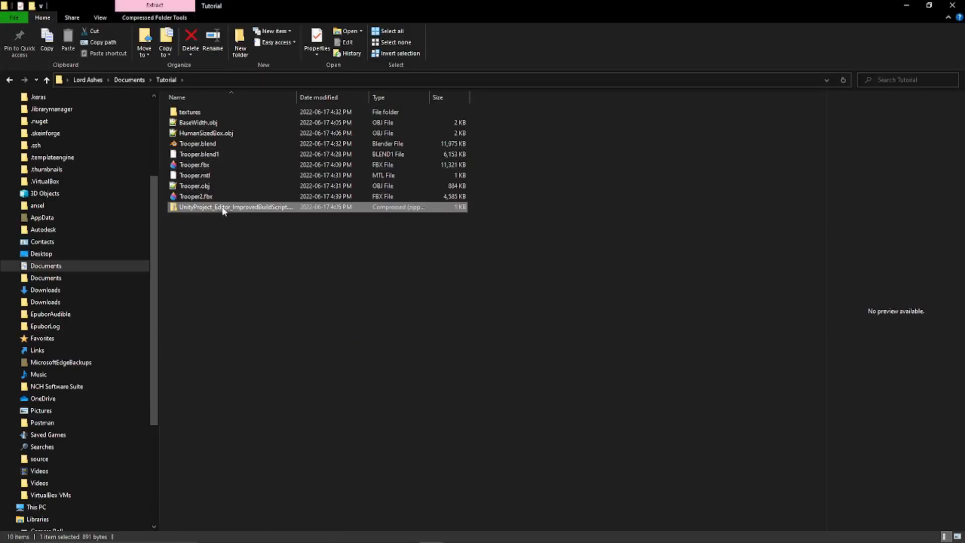
right_click(221, 206)
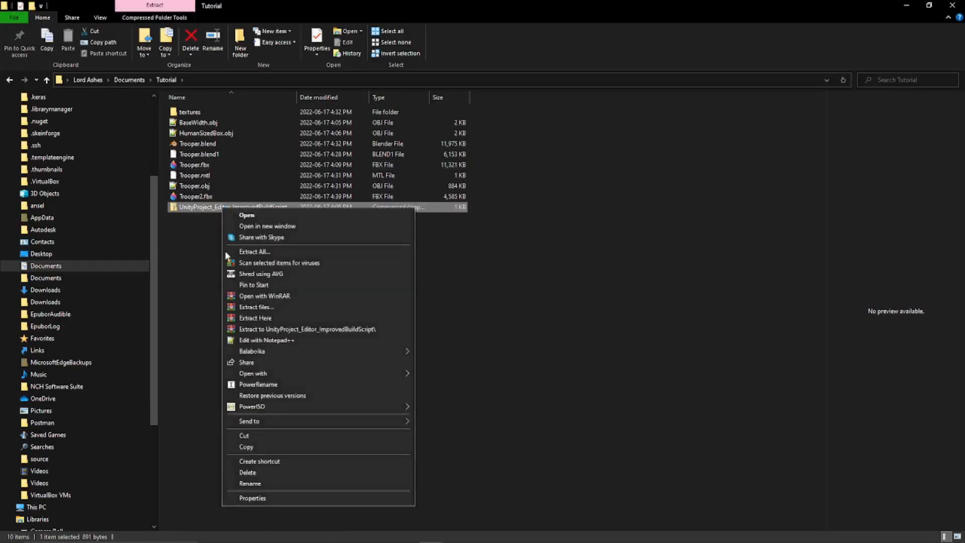
click(246, 440)
- Return to the SampleTrooper project's Assets folder and paste the build script zip into its Editor folder
click(9, 79)
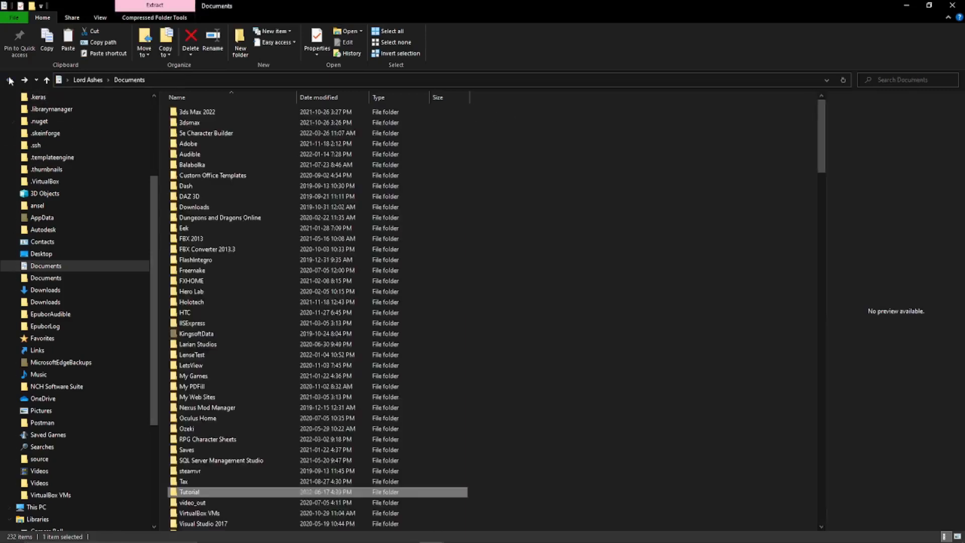
click(9, 79)
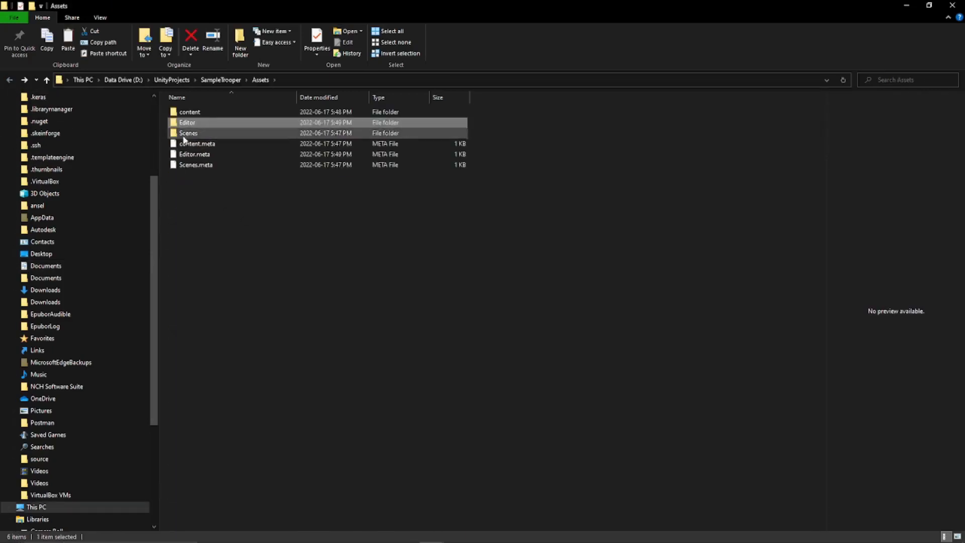
double_click(193, 124)
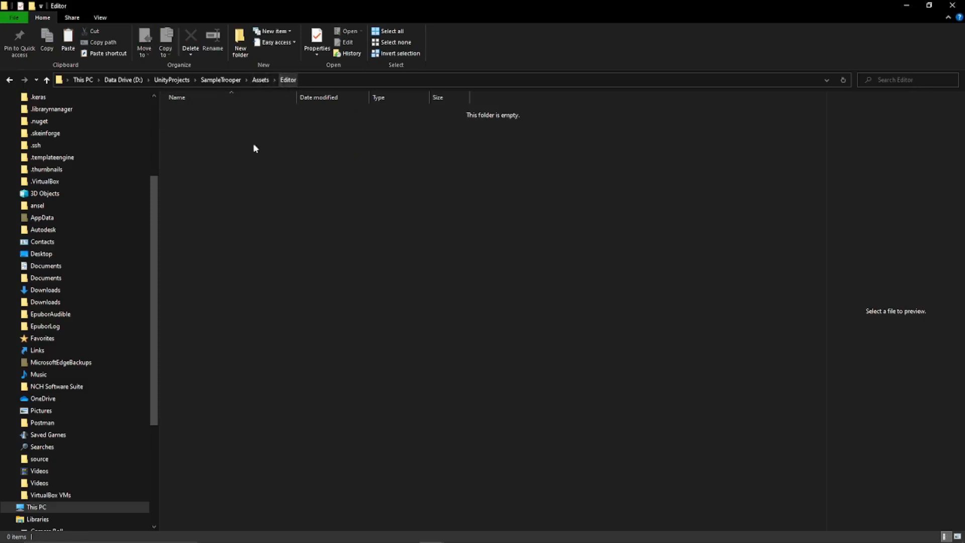
right_click(231, 152)
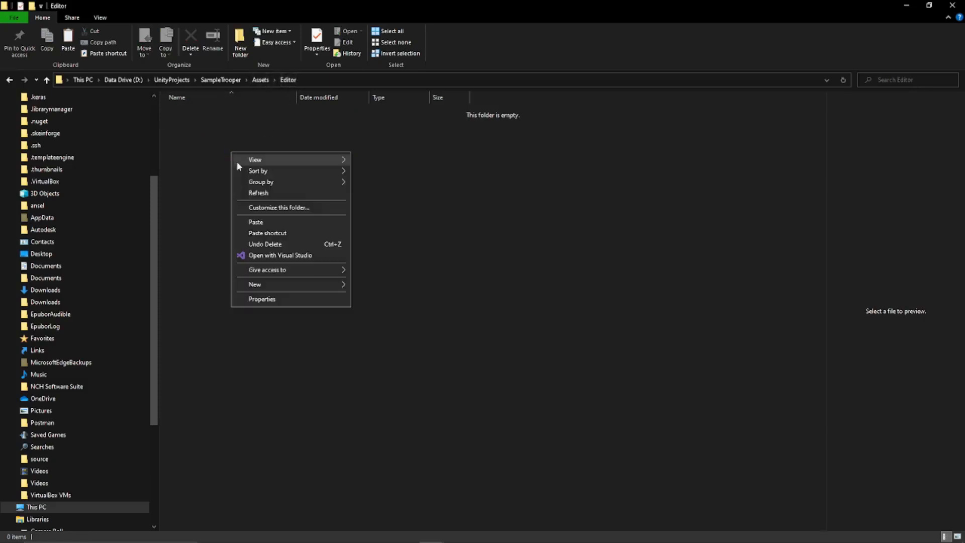
click(255, 223)
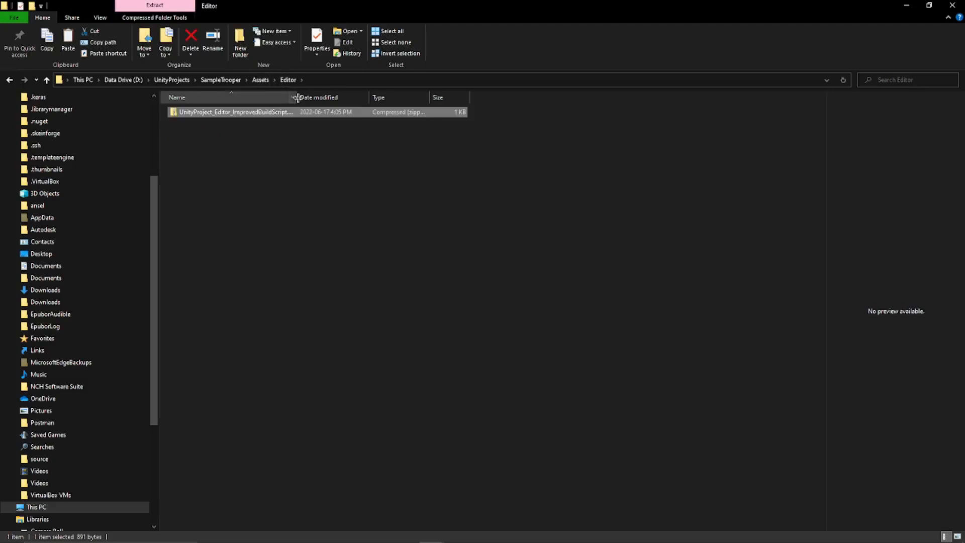
- Widen the file name column and extract UnityProject_Editor_ImprovedBuildScript.zip directly into the current folder
drag(297, 97, 365, 97)
right_click(260, 116)
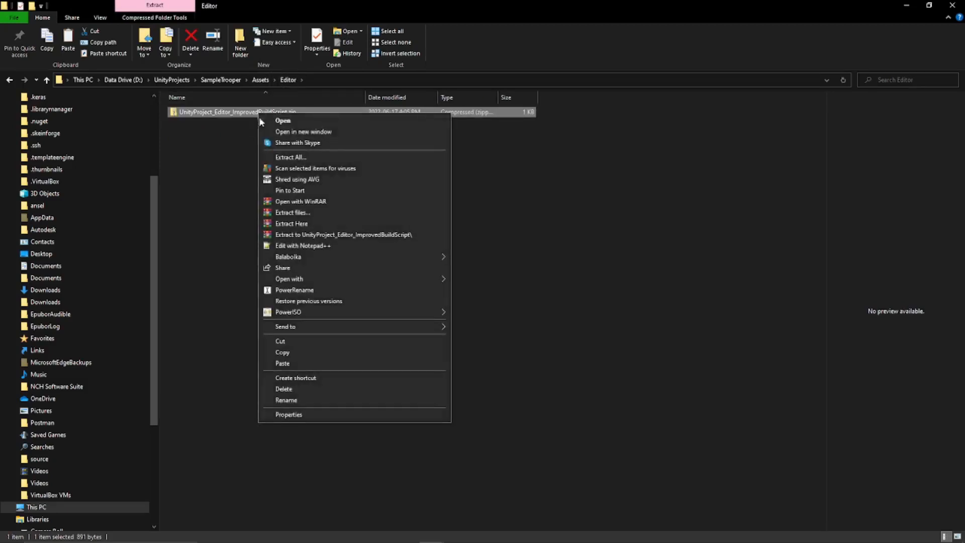
click(297, 225)
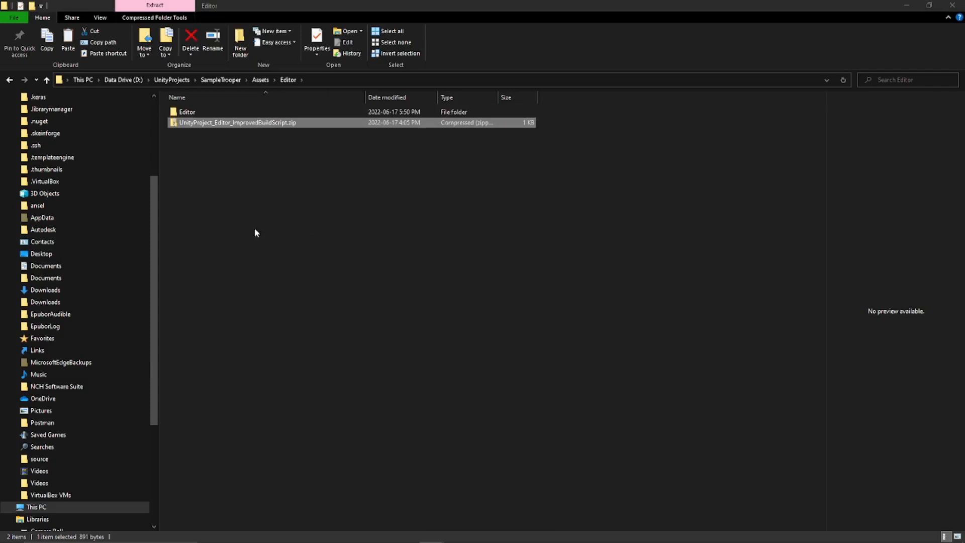
- Delete UnityProject_Editor_ImprovedBuildScript.zip from the project's Editor folder
click(248, 173)
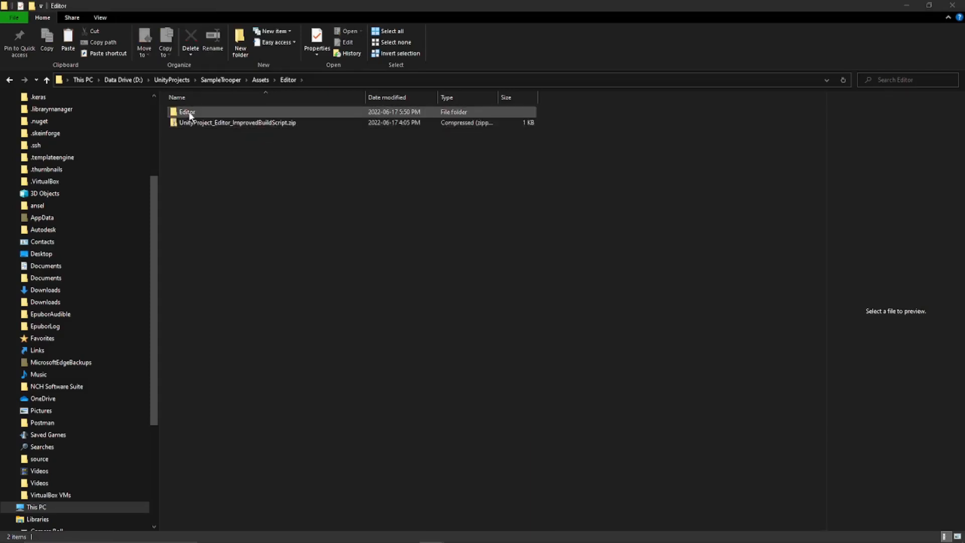
click(213, 124)
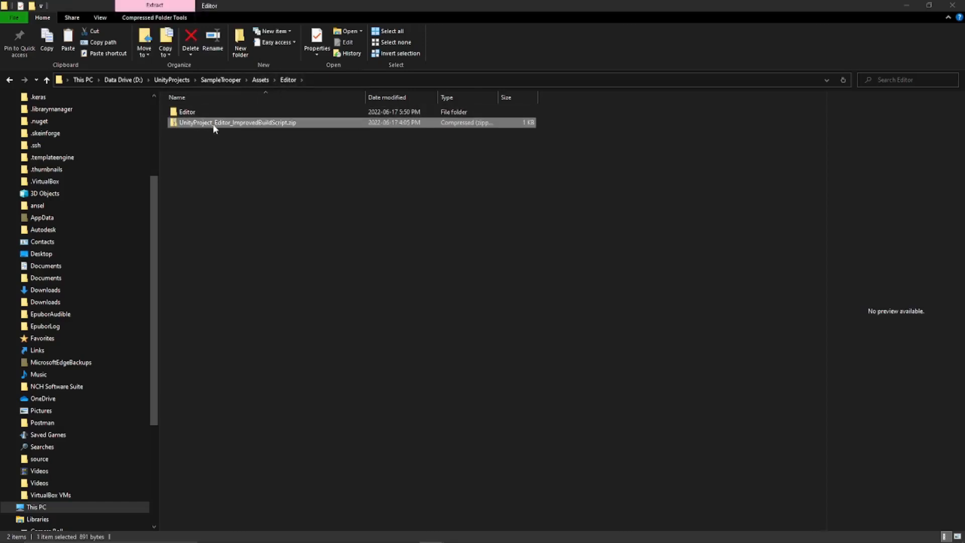
key(Delete)
- Move the nested Editor folder up into Assets, merging it with the existing Editor folder, and open the merged folder
right_click(188, 112)
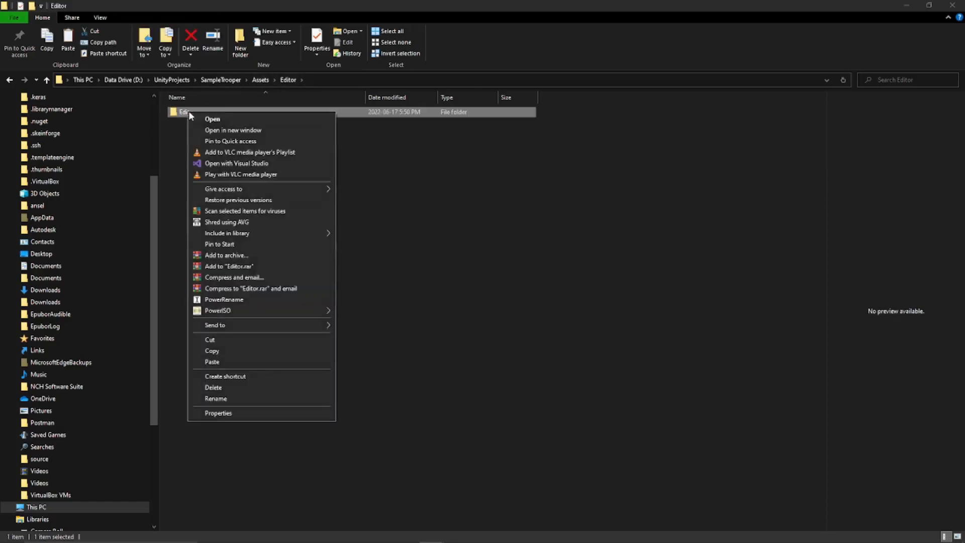
click(219, 338)
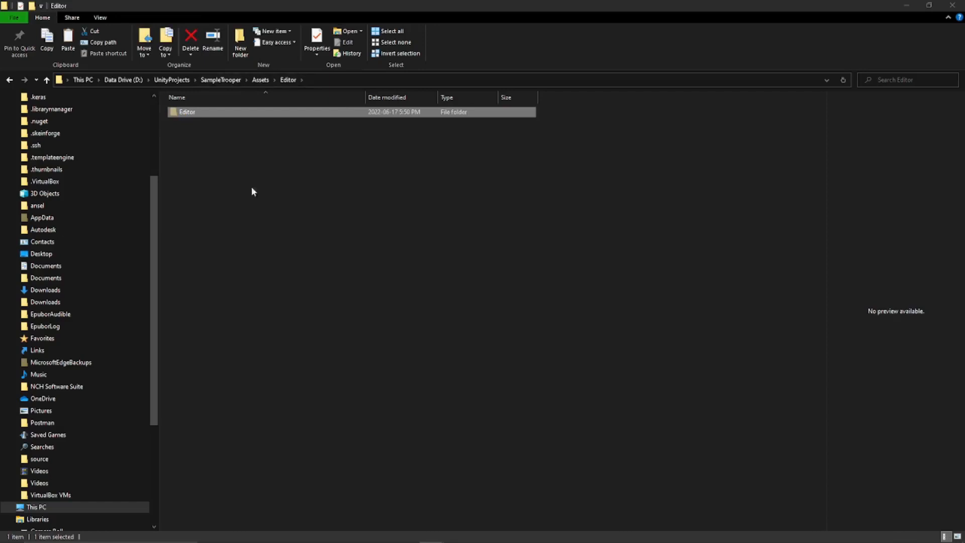
click(261, 80)
right_click(195, 215)
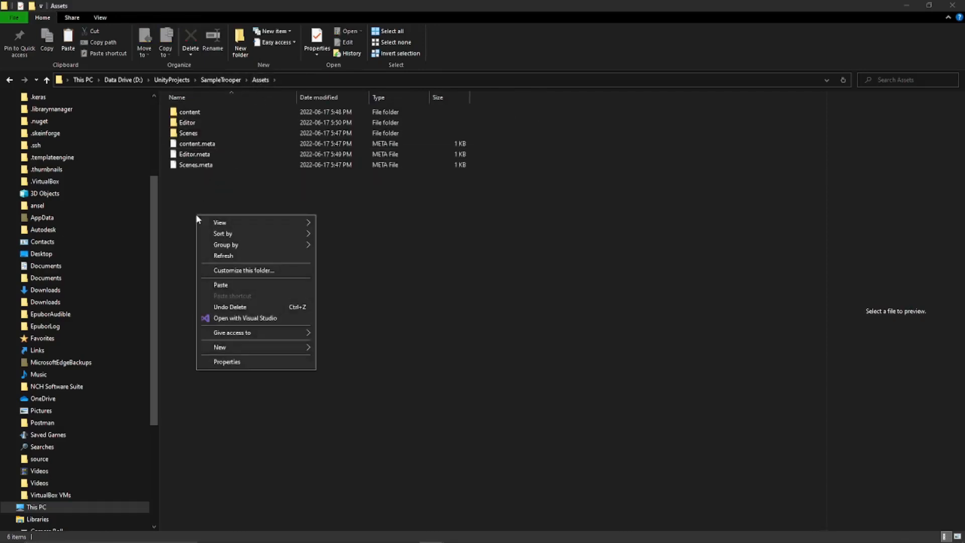
click(219, 285)
click(505, 264)
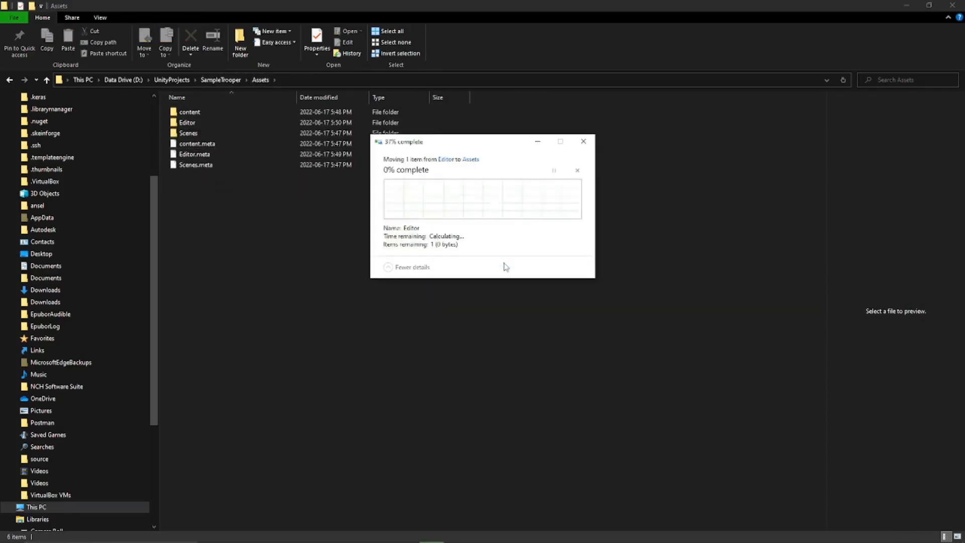
double_click(196, 122)
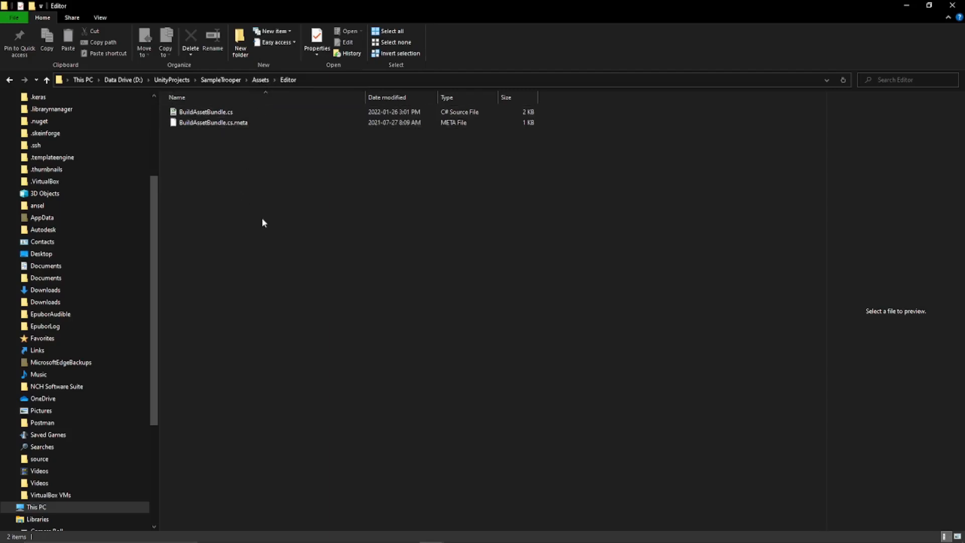
- Switch to Unity and check the content folder's available commands for Build AssetBundles
key(alt+Tab)
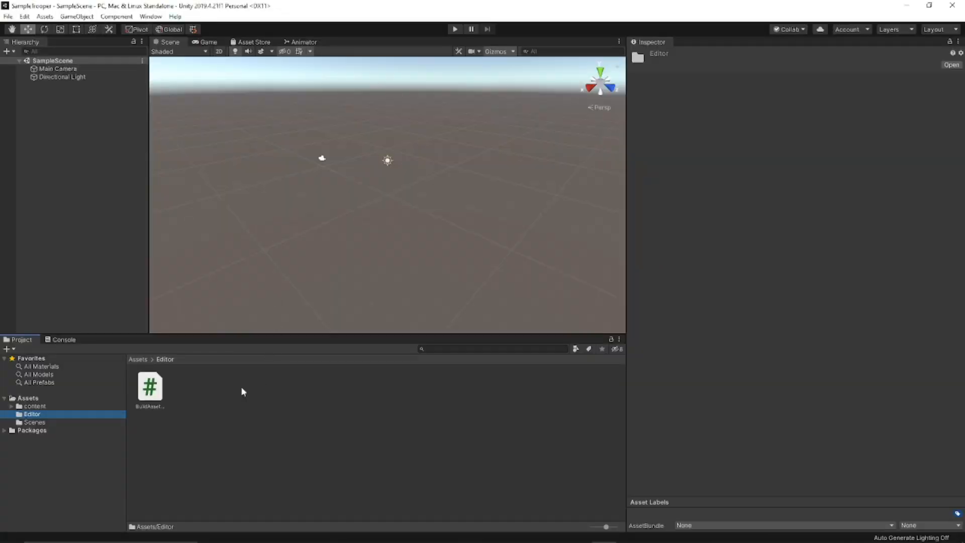
click(40, 407)
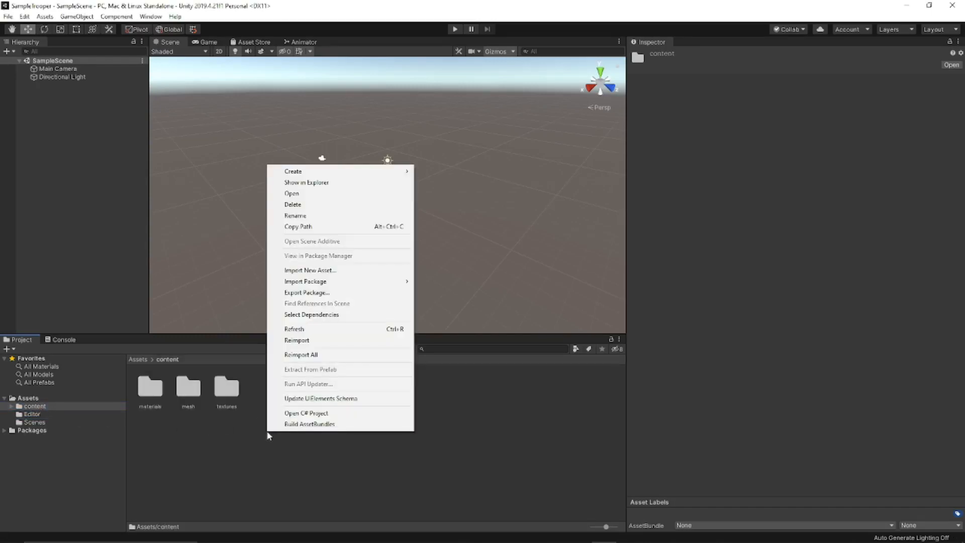
click(300, 426)
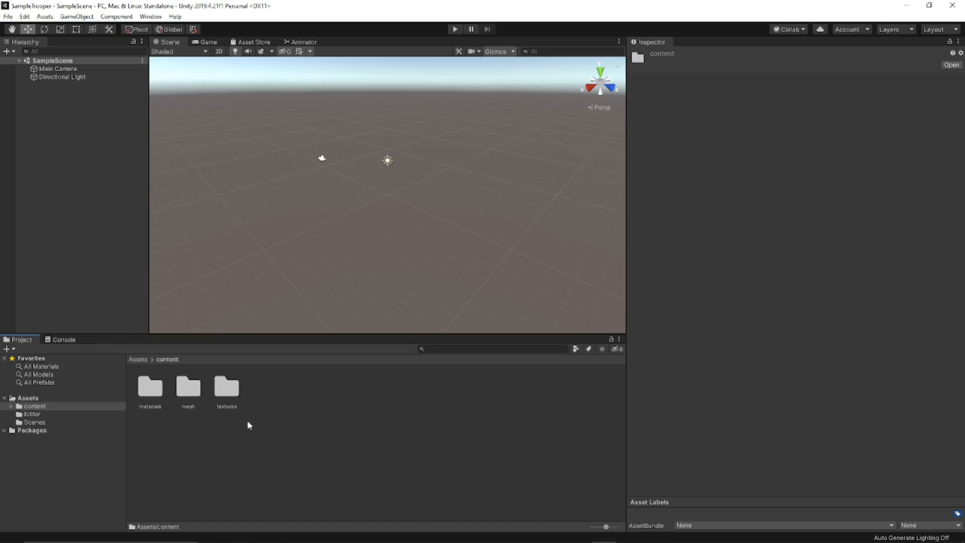
- Import Trooper2.fbx from the Tutorial folder in Documents as a new asset in the content/mesh folder
double_click(190, 388)
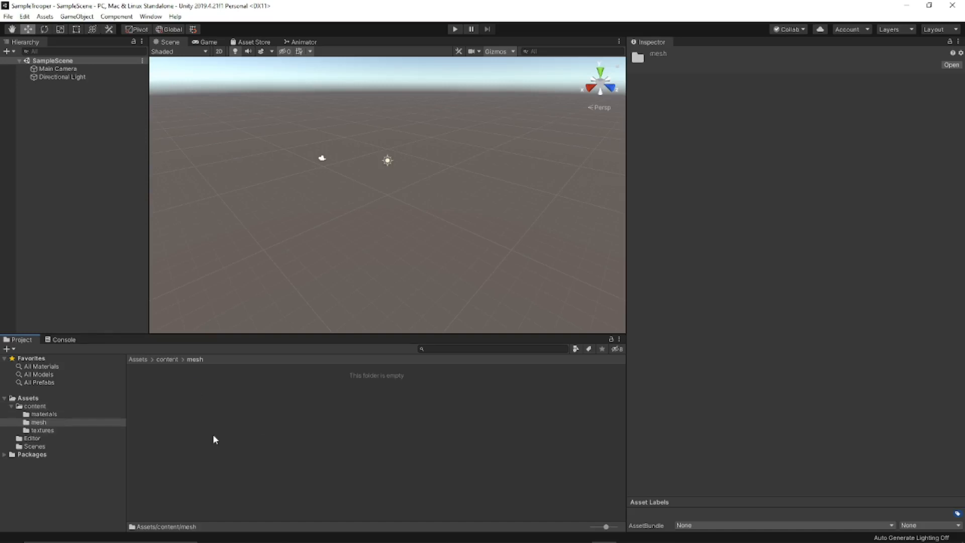
right_click(169, 411)
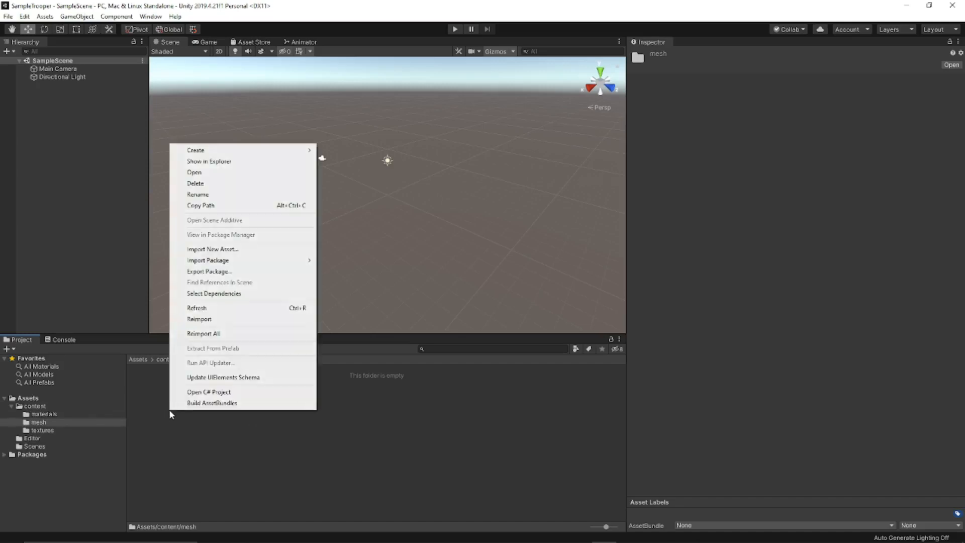
click(227, 252)
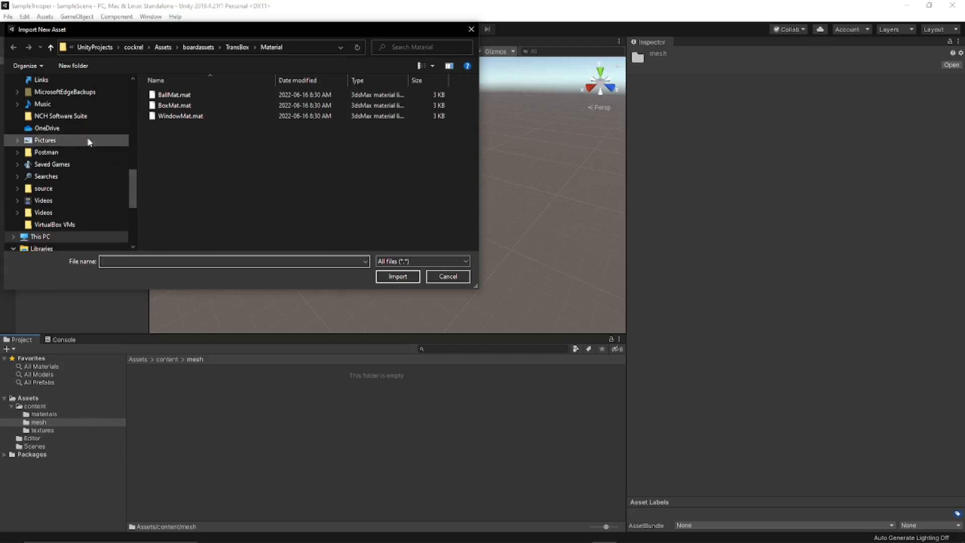
scroll(87, 157, down, 2)
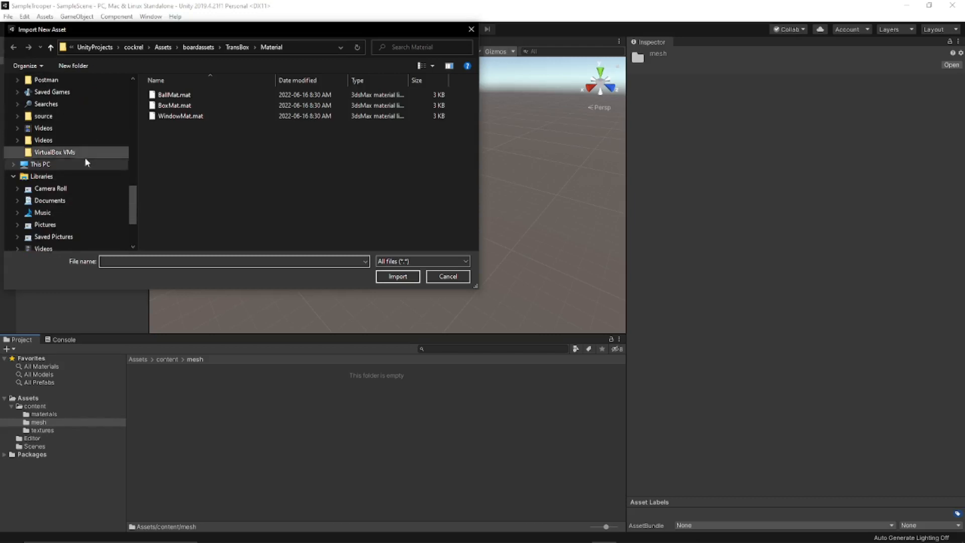
click(59, 201)
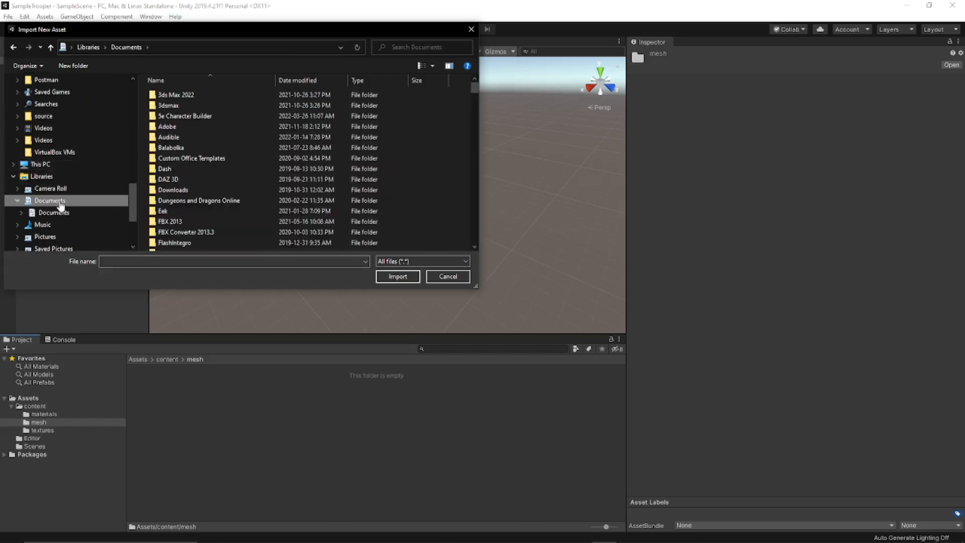
scroll(192, 191, down, 8)
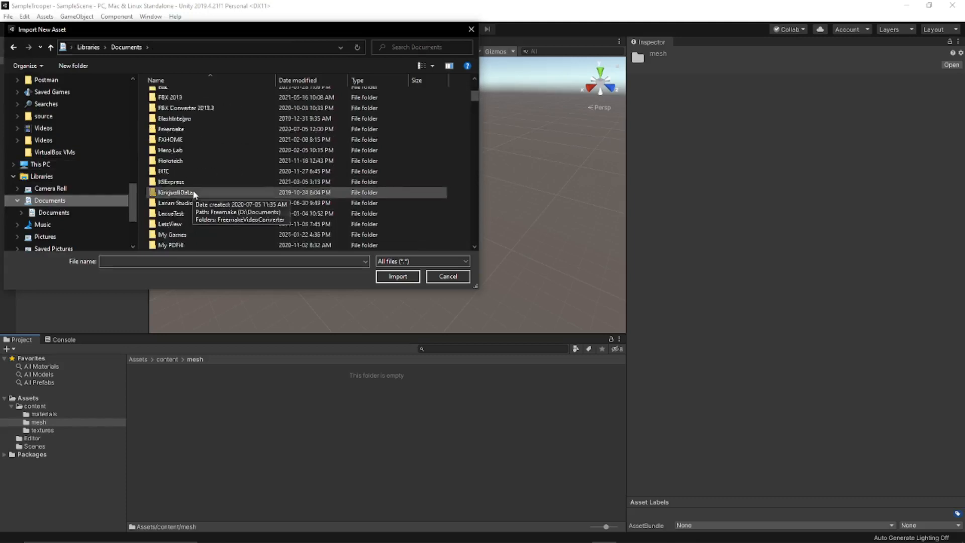
scroll(194, 194, down, 2)
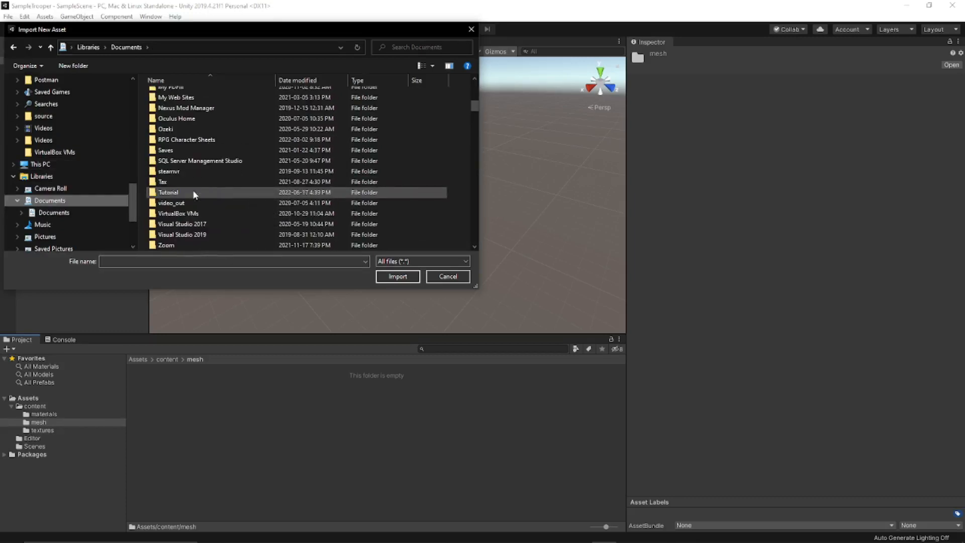
double_click(173, 197)
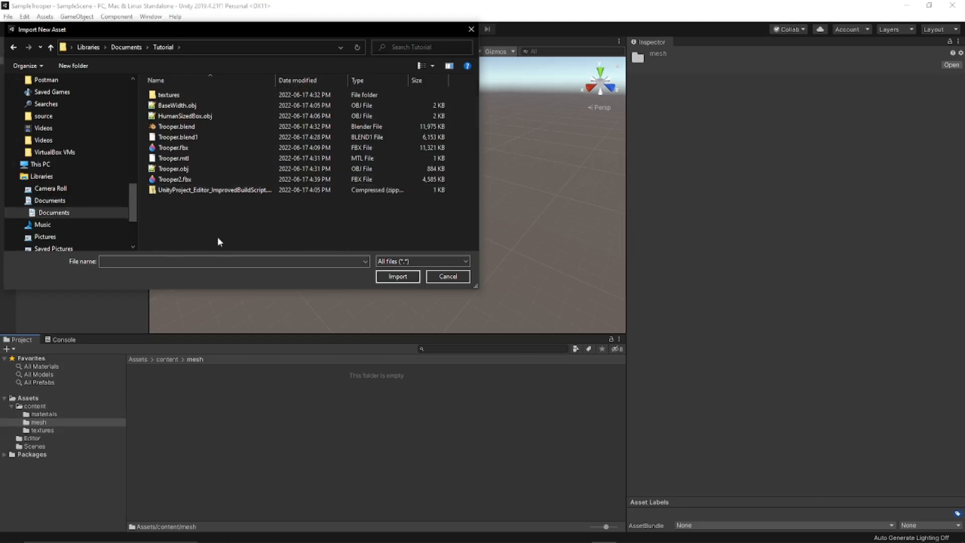
click(181, 179)
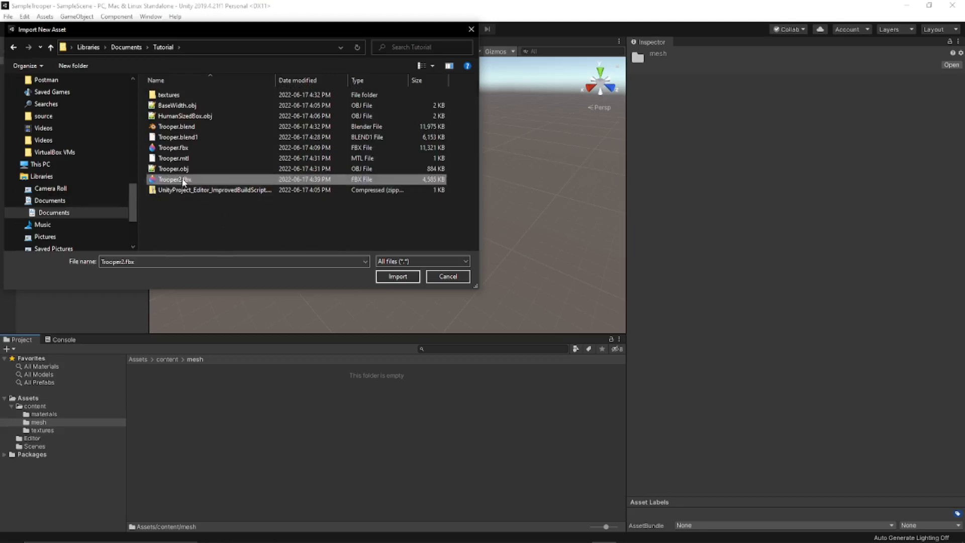
click(397, 277)
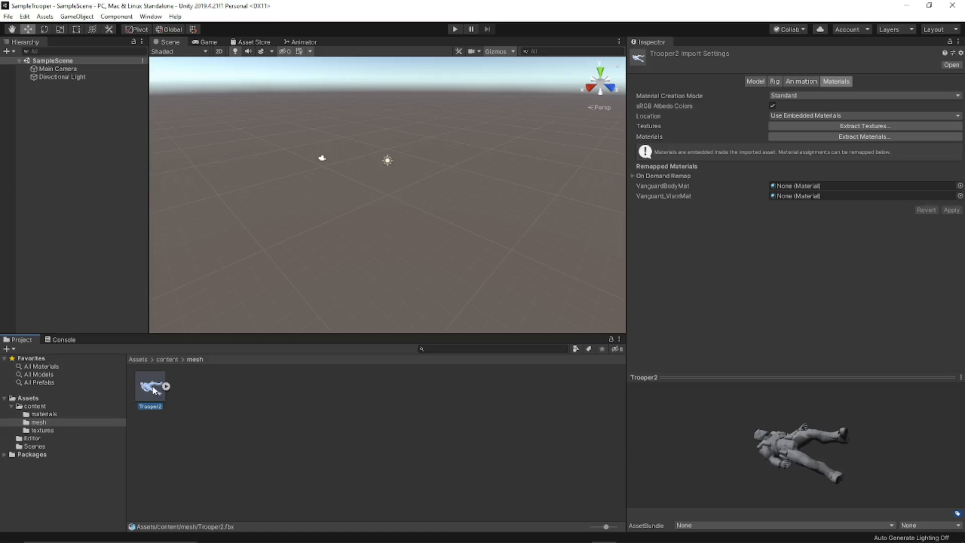
- In Trooper2's model import settings, enable Read/Write, disable importing visibility, cameras and lights, and apply the changes
click(761, 82)
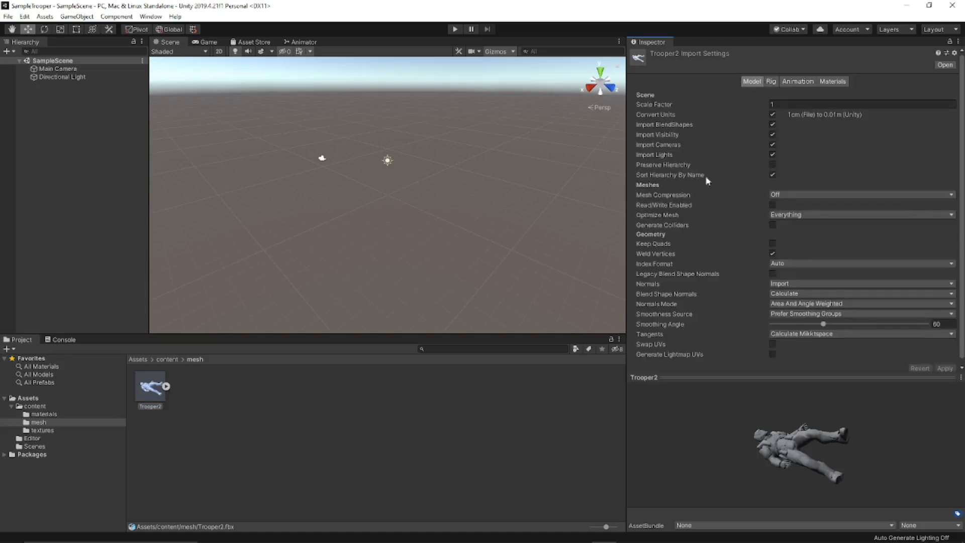
click(772, 206)
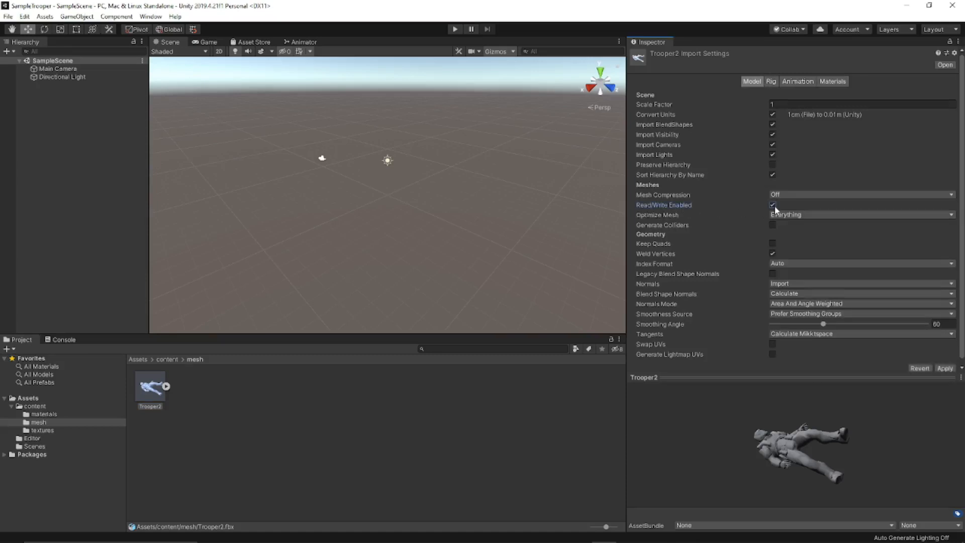
click(772, 135)
click(945, 370)
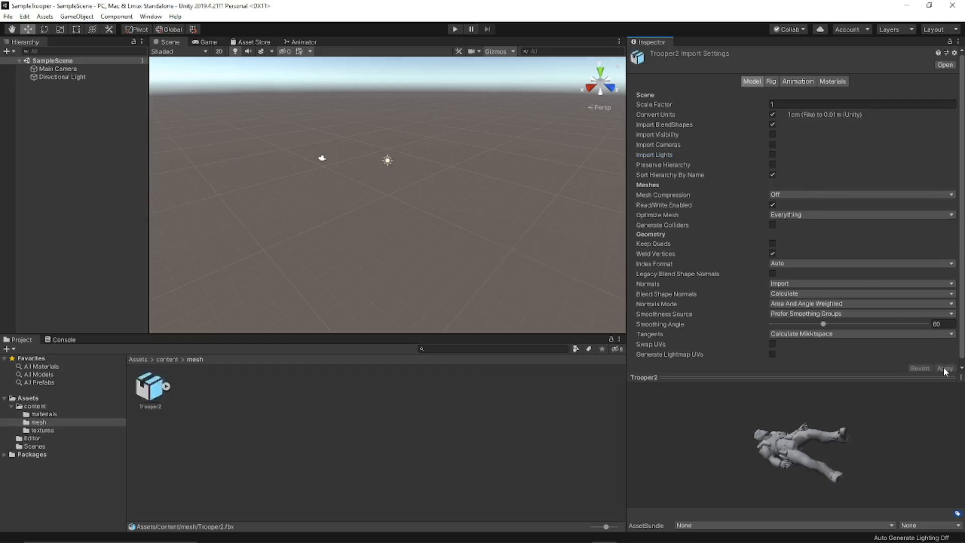
- Set Trooper2's rig animation type to None, apply it, and review the other animation types without changing the setting
click(774, 86)
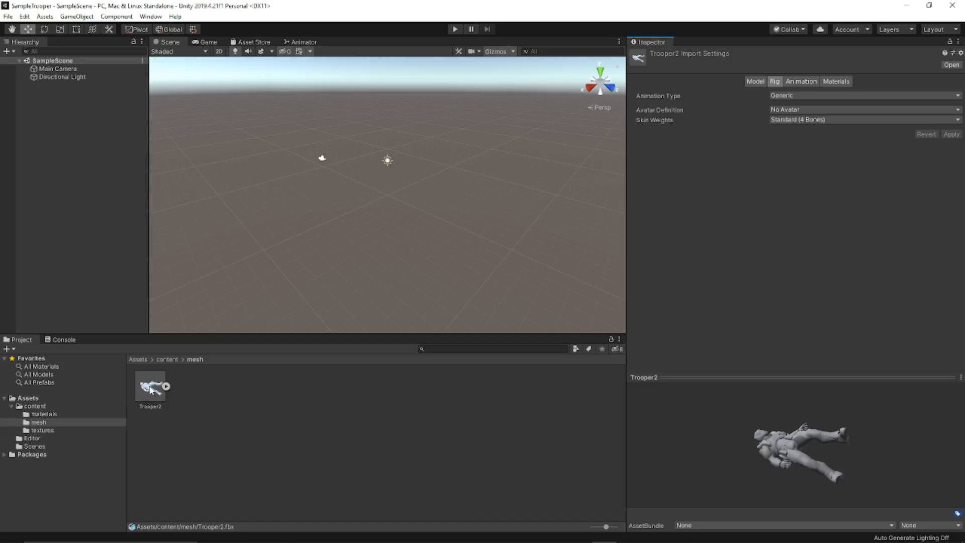
click(815, 97)
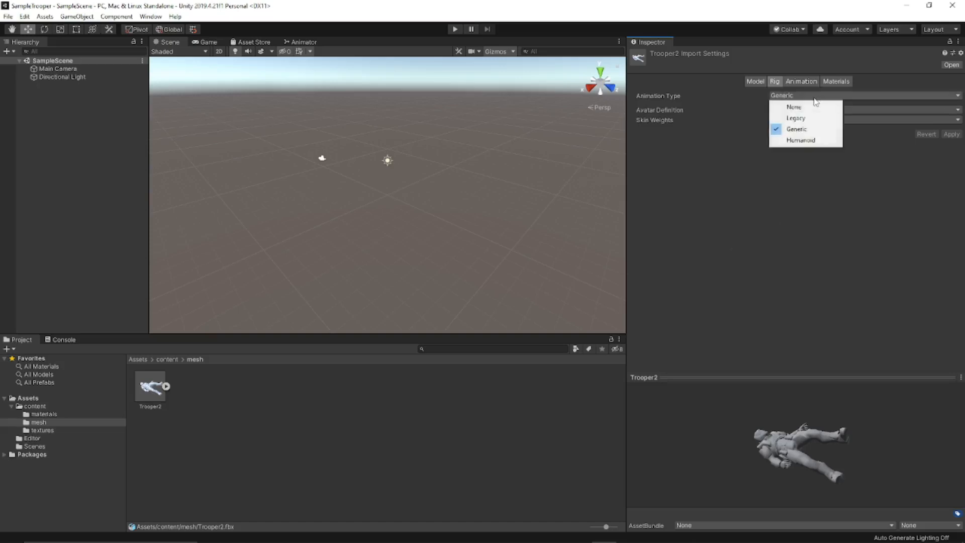
click(799, 106)
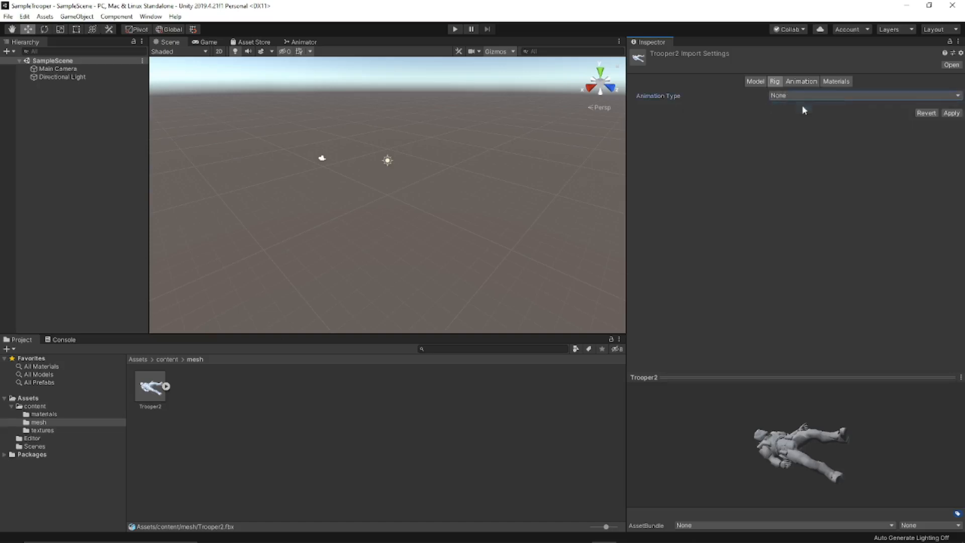
click(949, 113)
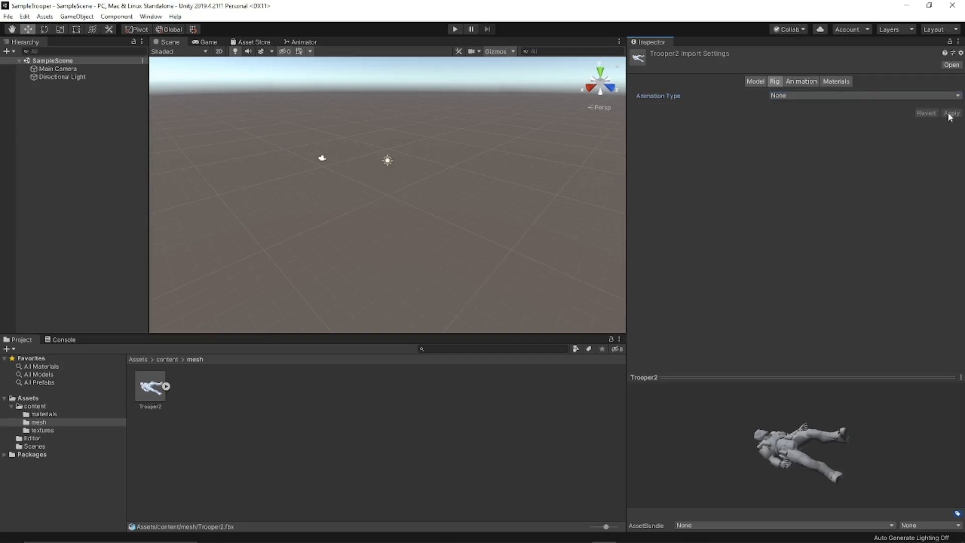
click(832, 94)
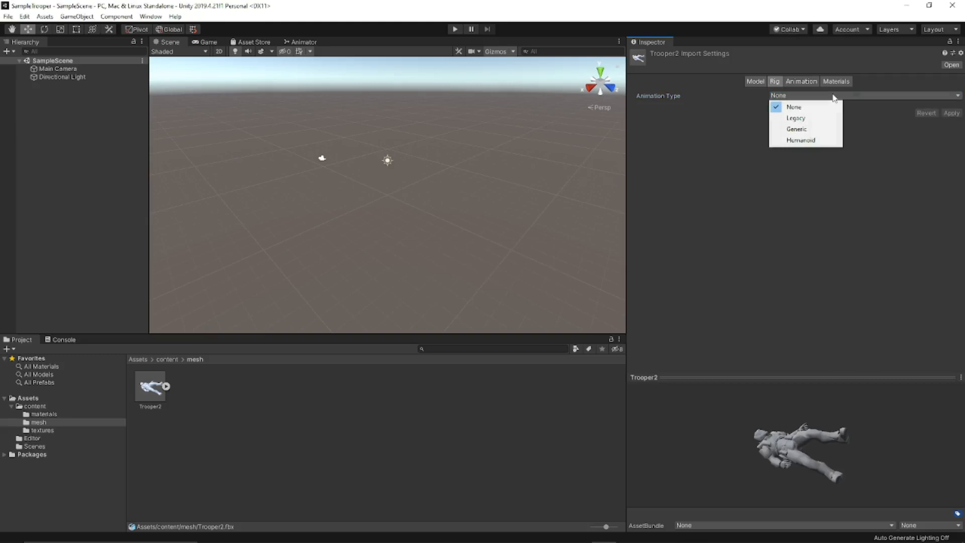
click(863, 128)
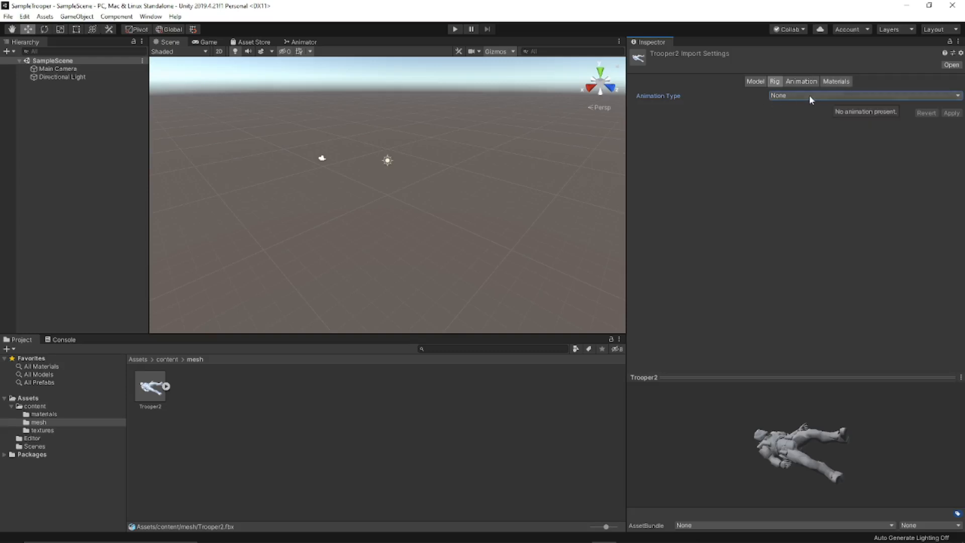
- Disable Import Animation for Trooper2 and apply the change
click(799, 82)
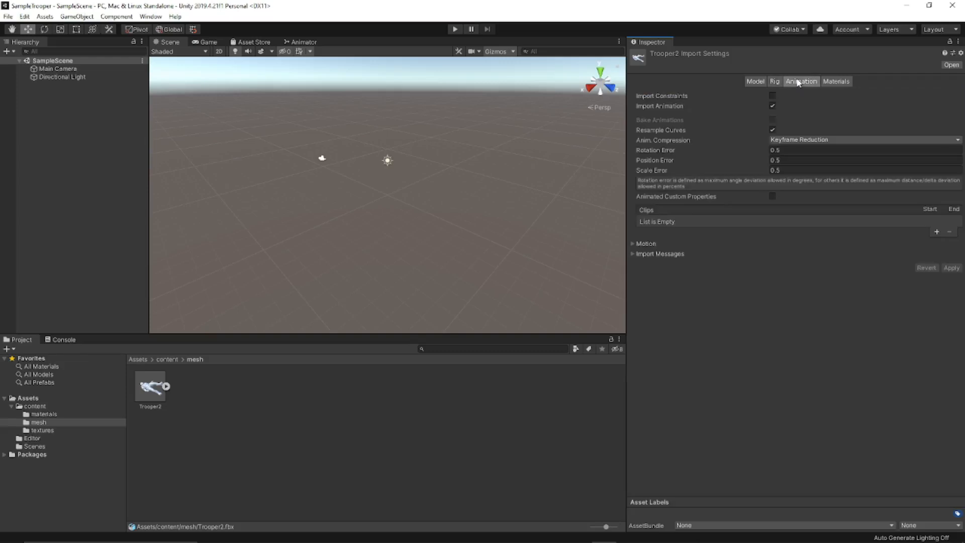
click(772, 107)
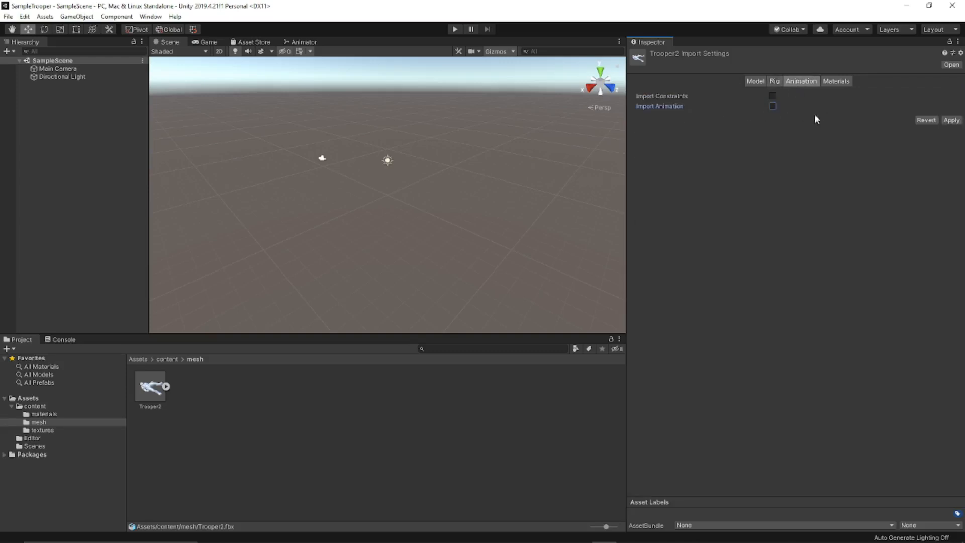
click(952, 121)
- Extract Trooper2's embedded textures into the content/textures folder and fix vanguard_normal.png as a normal map
click(837, 82)
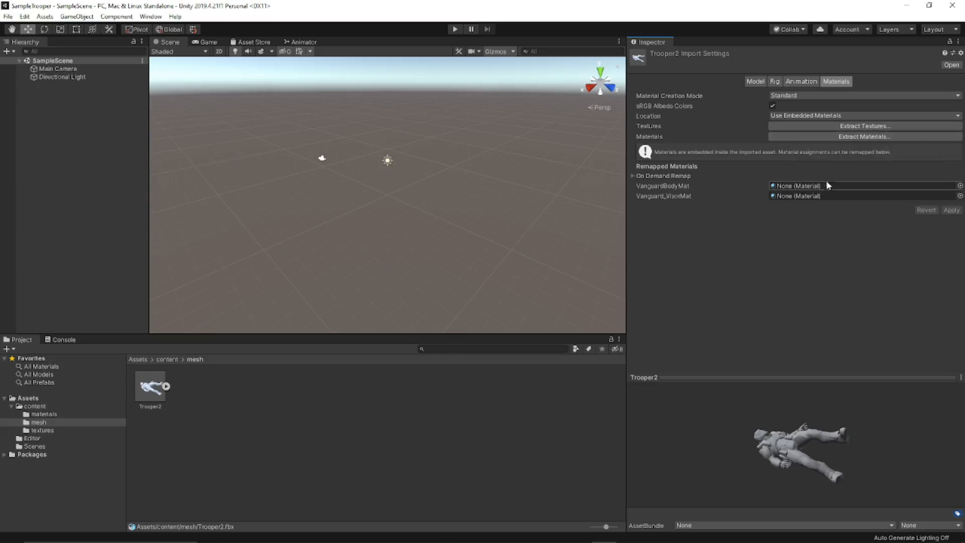
click(852, 130)
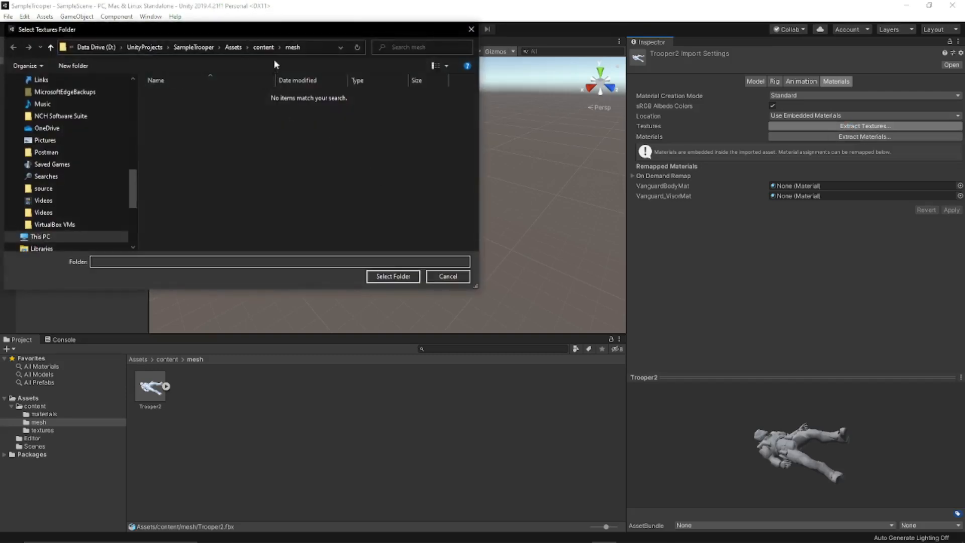
click(264, 49)
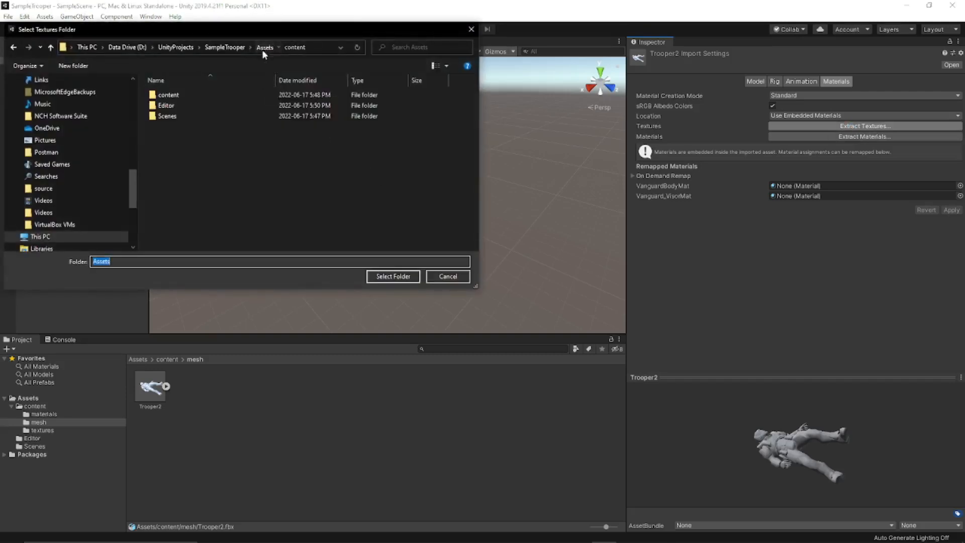
click(169, 96)
double_click(169, 96)
double_click(165, 116)
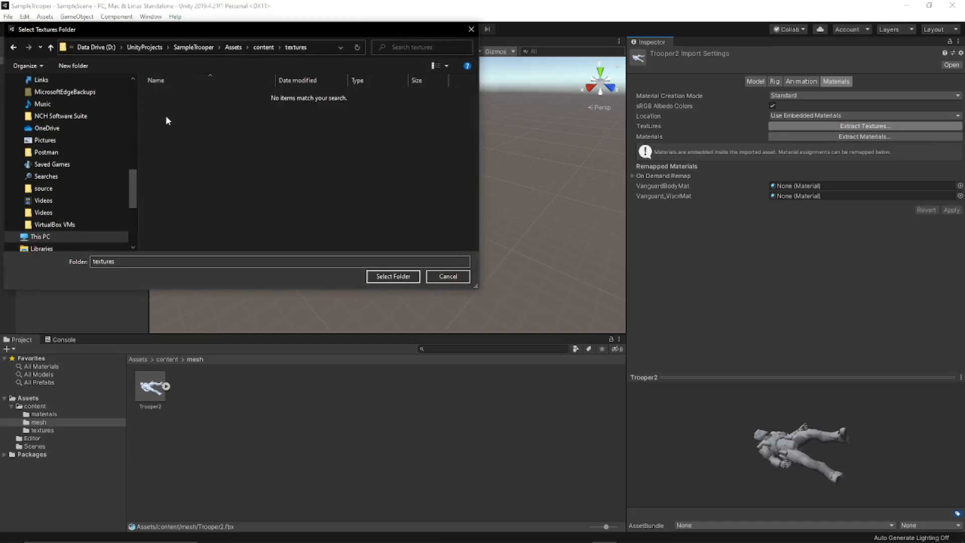
click(393, 276)
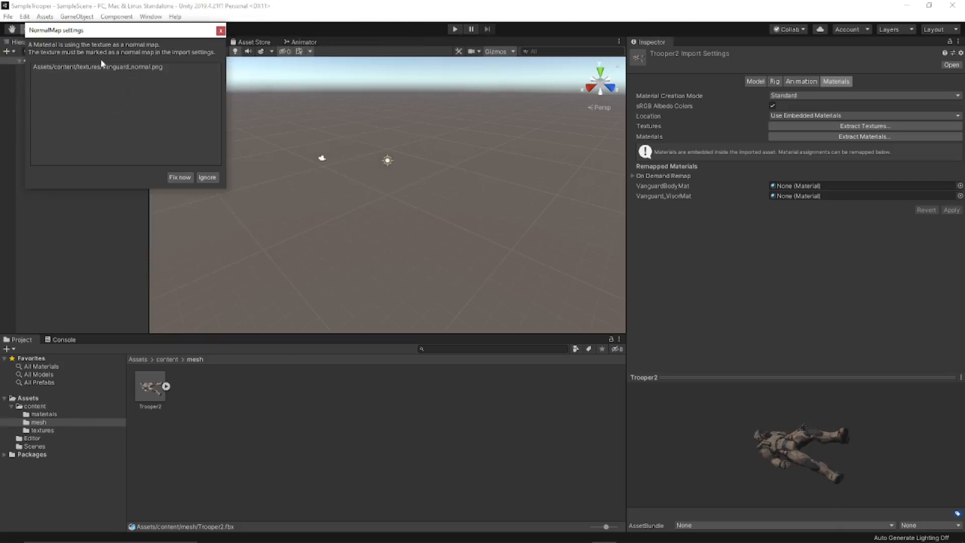
click(129, 68)
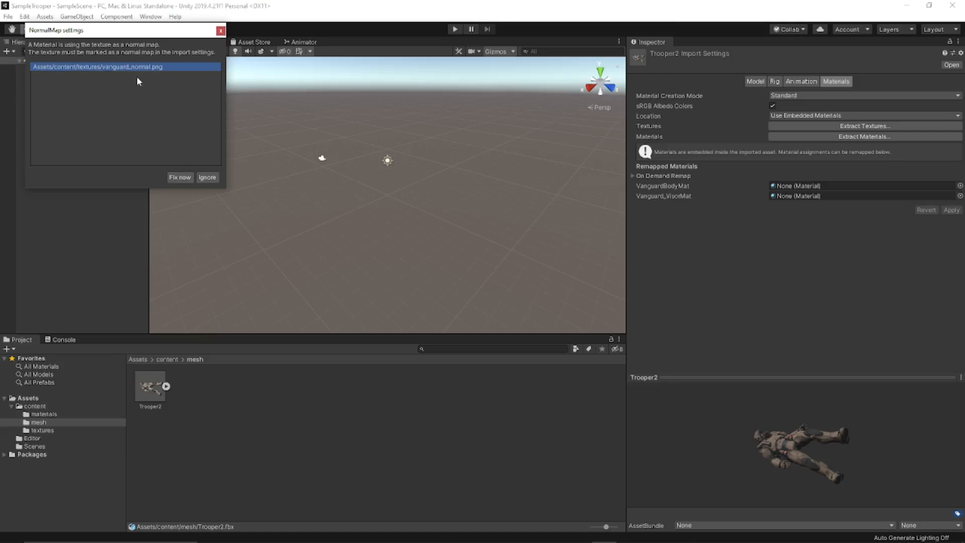
click(181, 178)
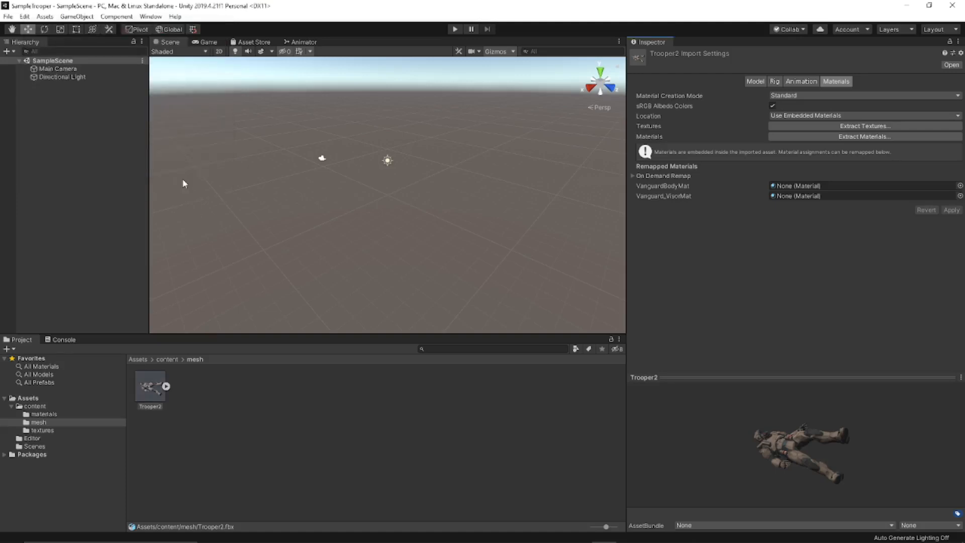
- Extract Trooper2's materials into the content/materials folder and check the contents of the materials, mesh and textures folders
click(851, 137)
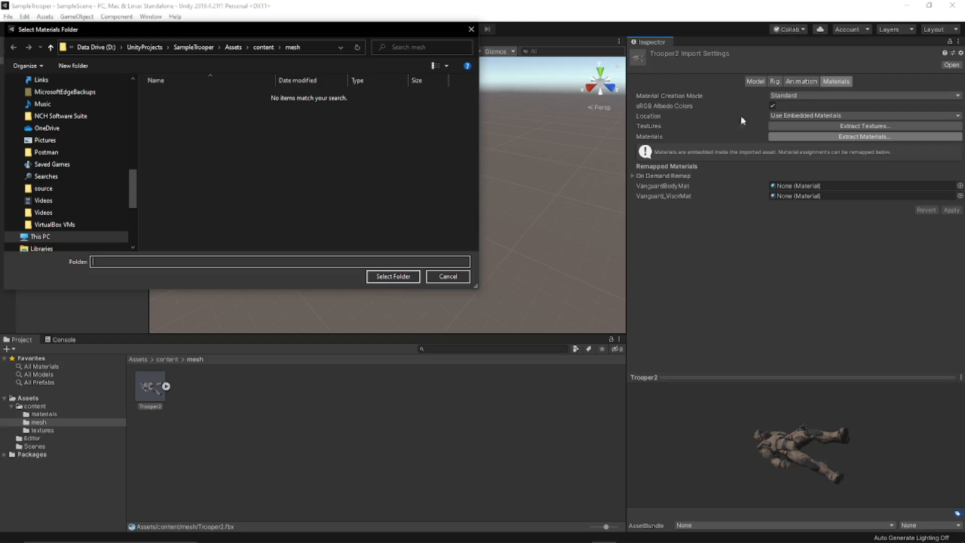
click(264, 48)
double_click(170, 95)
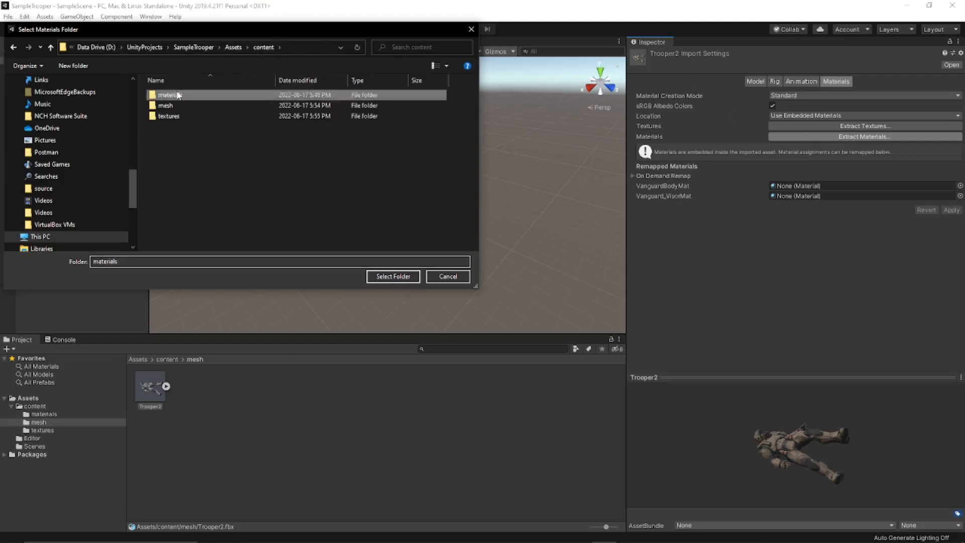
click(391, 275)
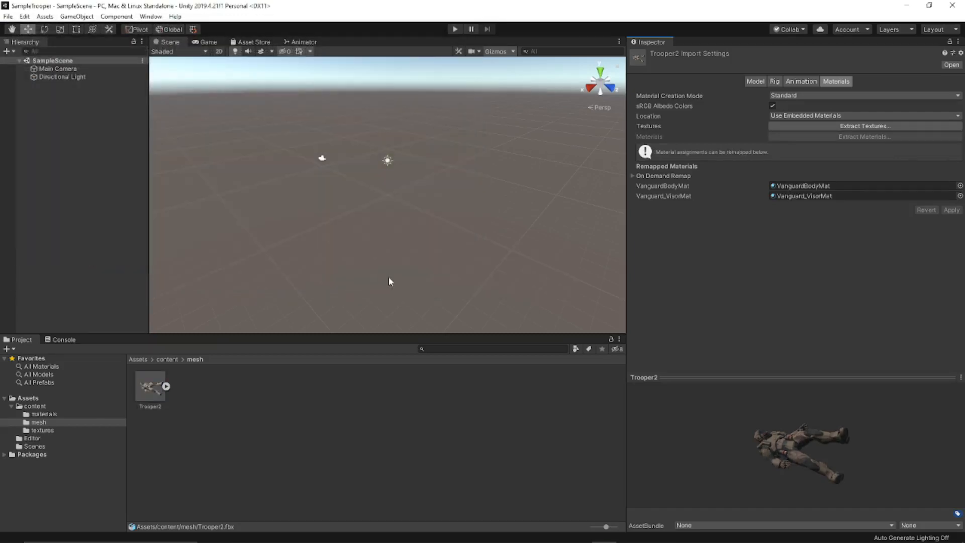
click(50, 414)
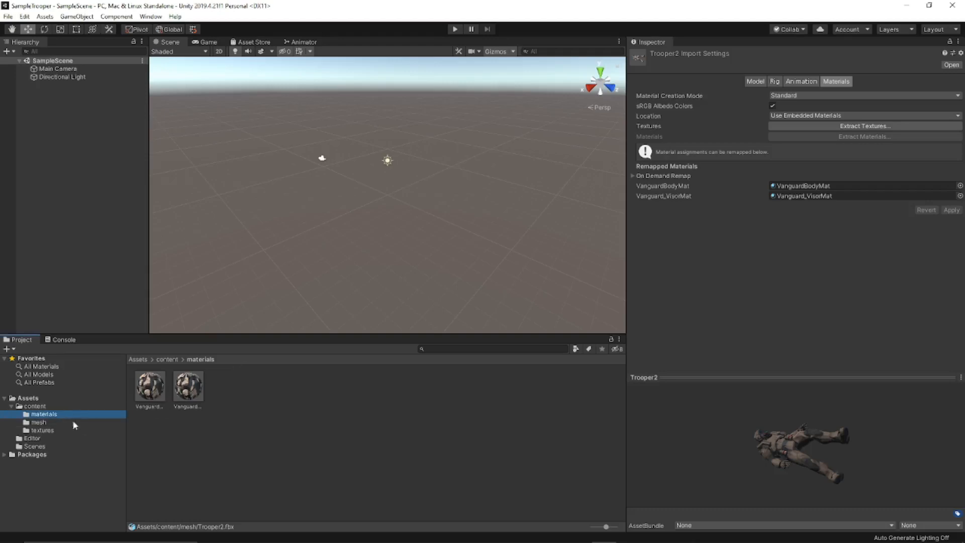
click(48, 422)
click(44, 431)
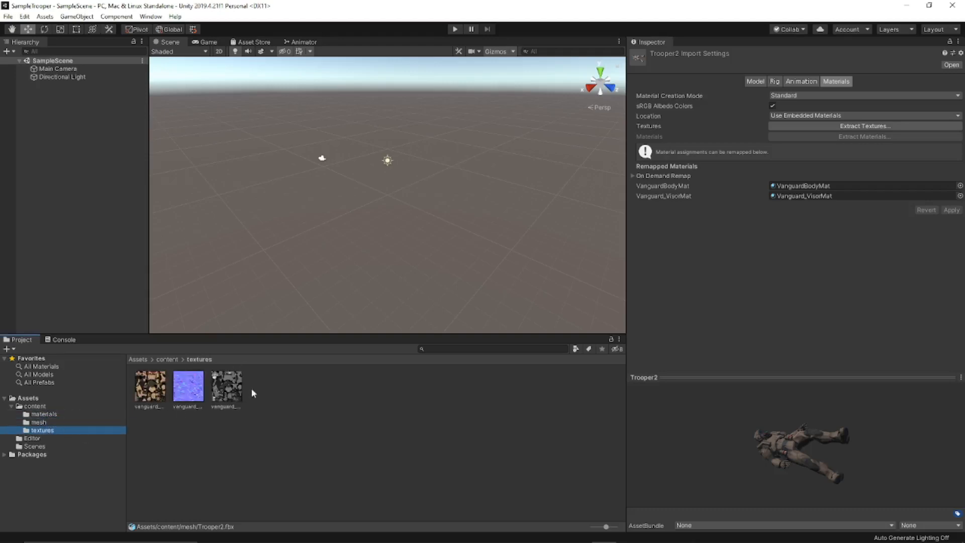
click(44, 422)
click(44, 414)
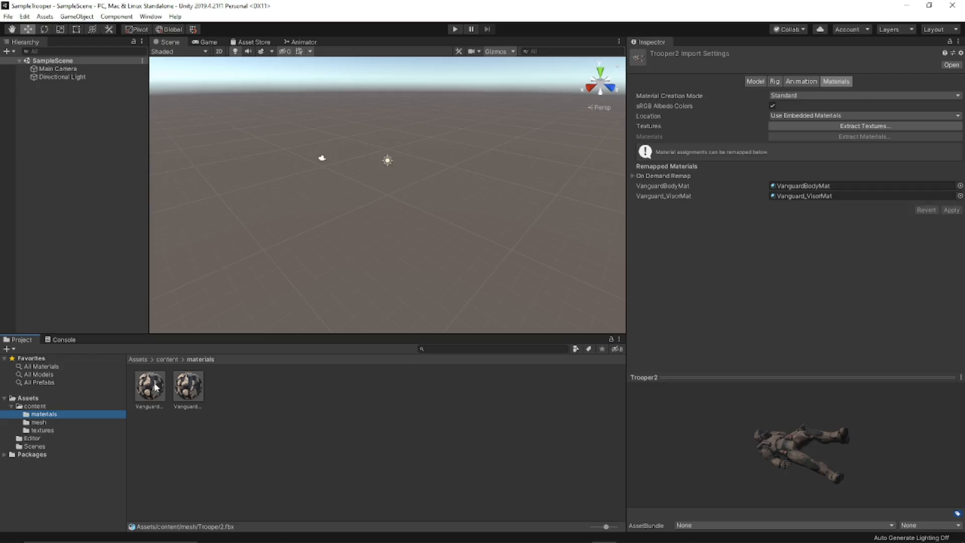
- Add the Trooper2 model from the mesh folder to SampleScene, above Main Camera
click(40, 423)
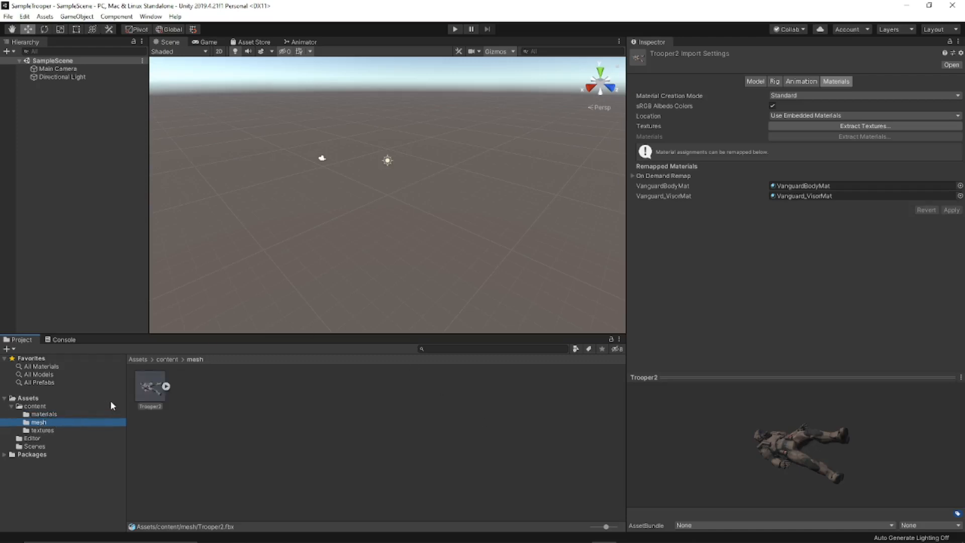
click(160, 391)
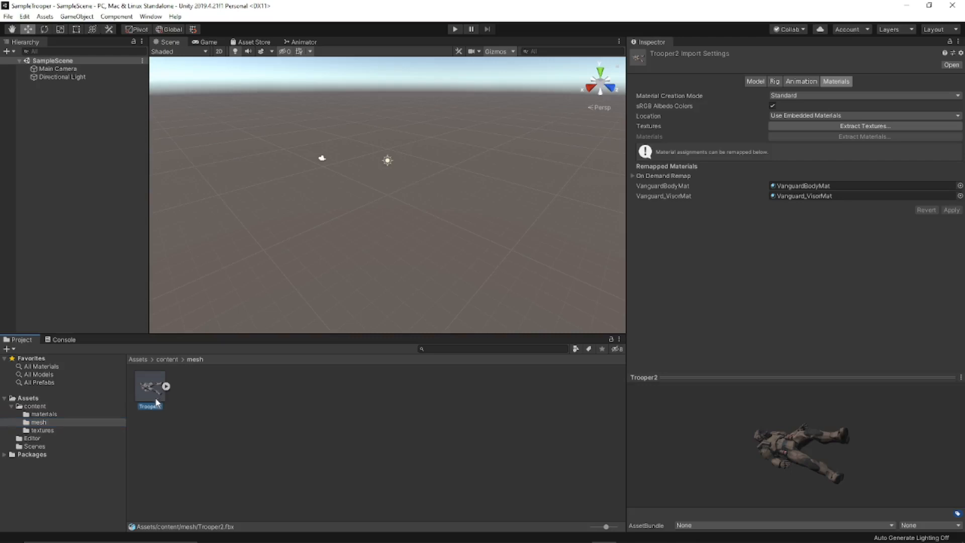
drag(151, 389, 56, 66)
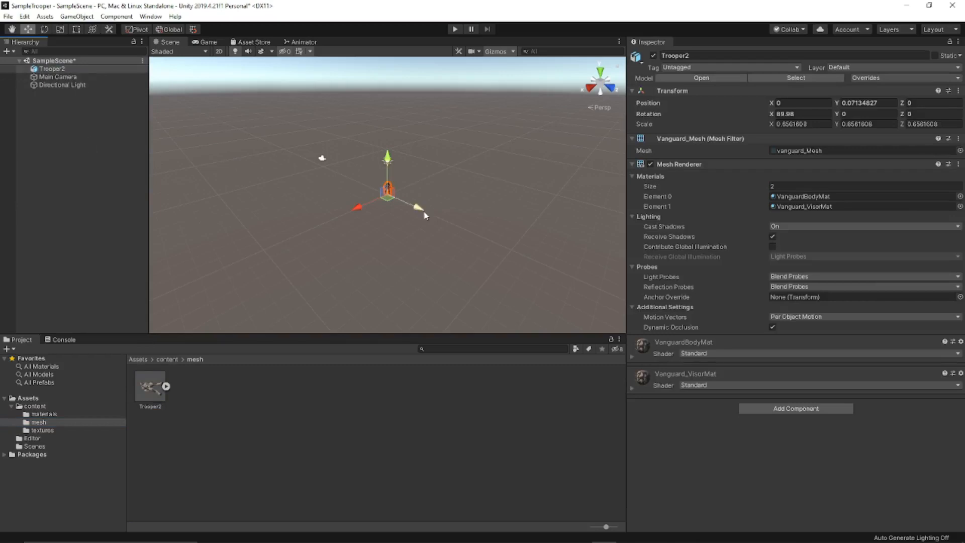
scroll(418, 209, up, 4)
scroll(409, 199, up, 6)
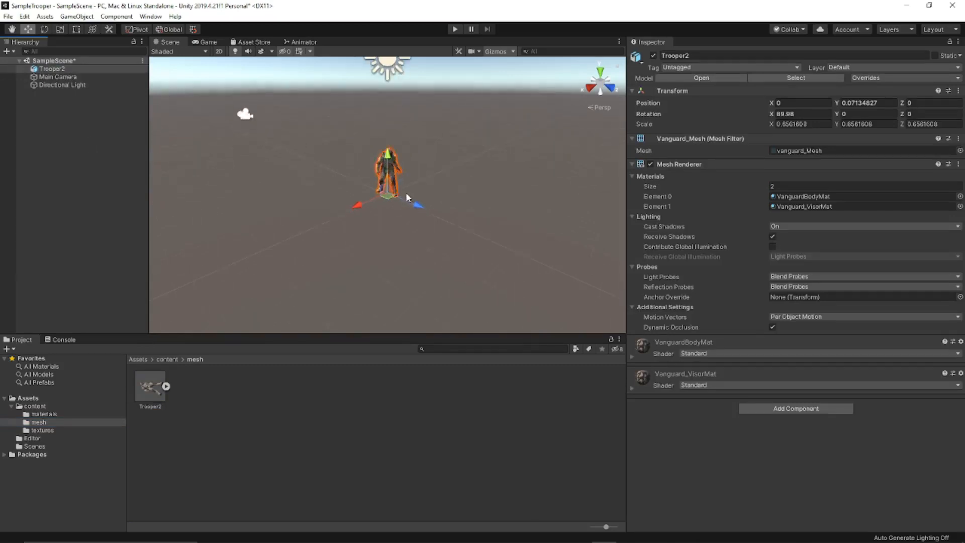
middle_drag(409, 188, 439, 214)
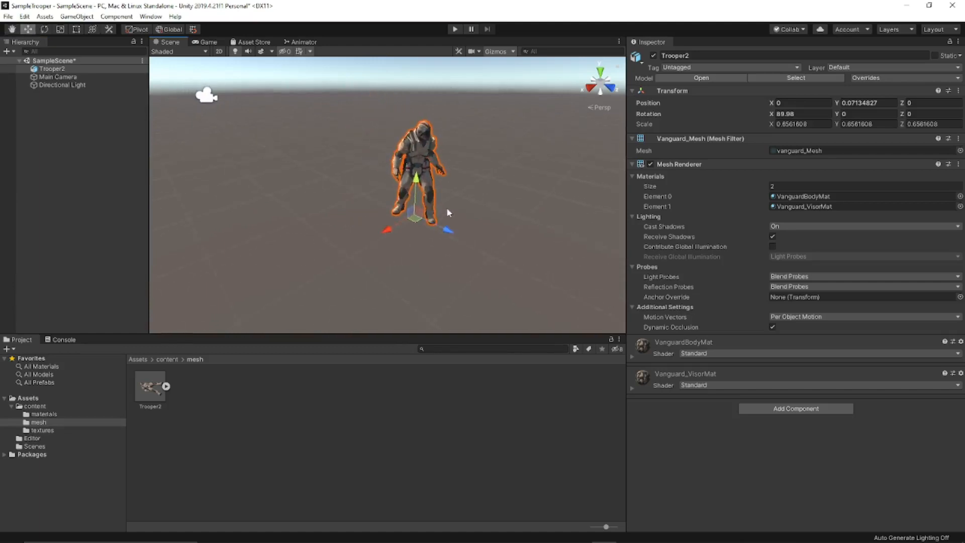
click(590, 91)
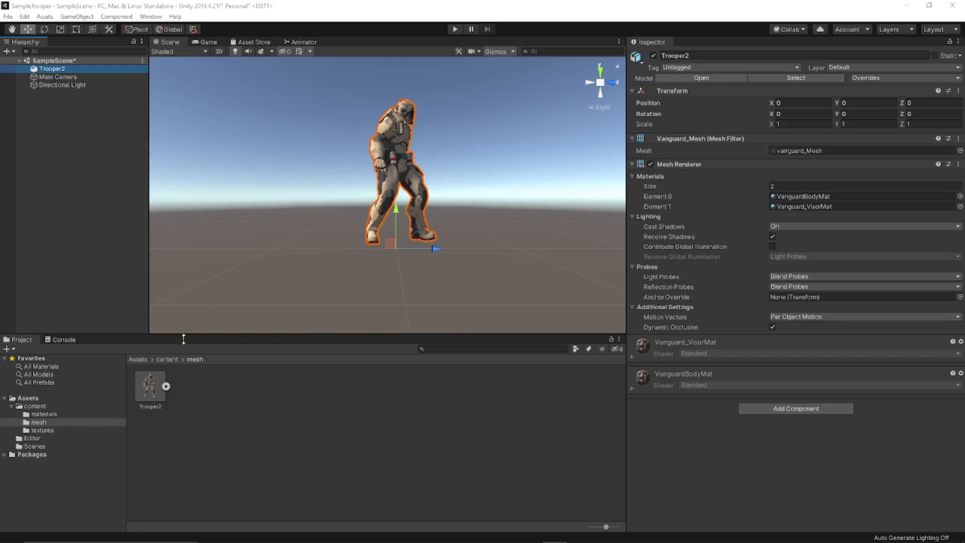
- Create an original prefab from the scene's Trooper2 object in the content folder
click(174, 359)
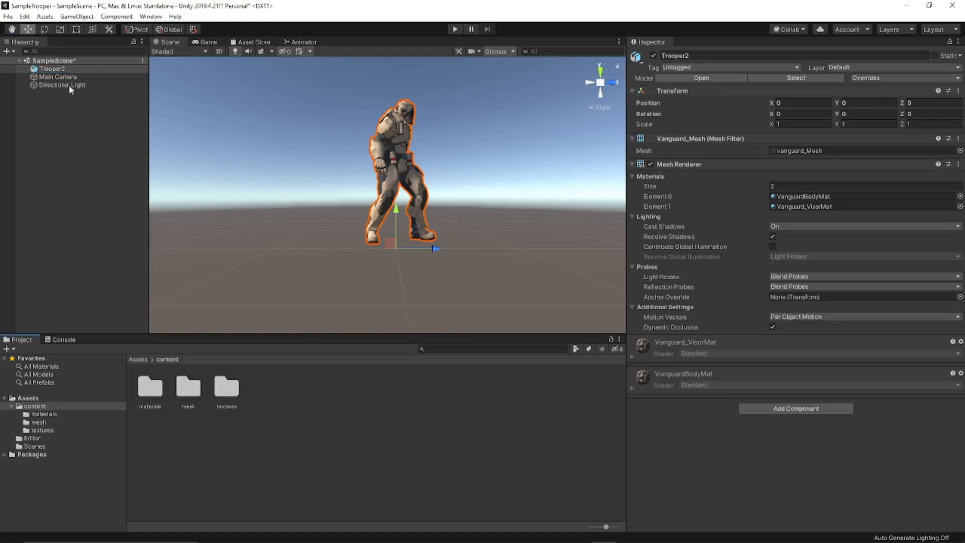
click(59, 71)
drag(59, 72, 261, 396)
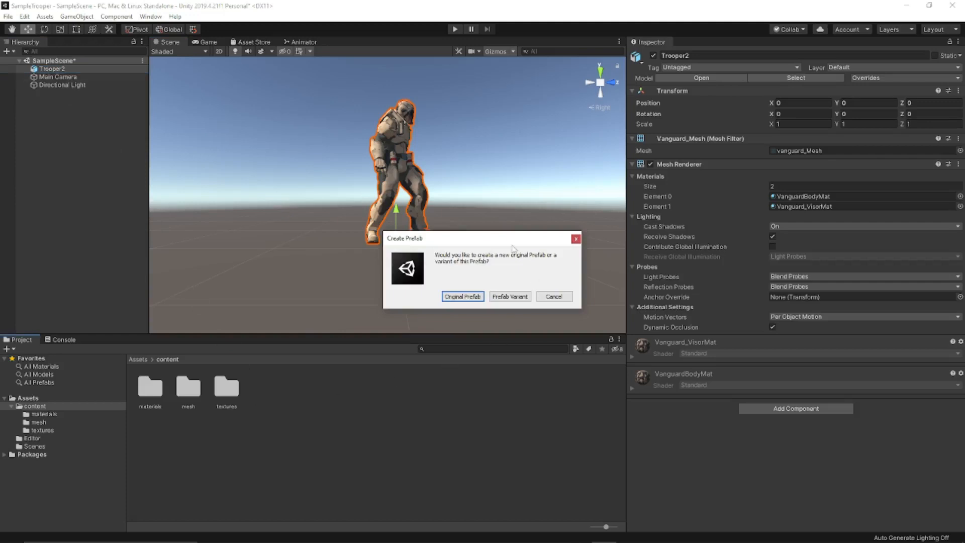
click(463, 296)
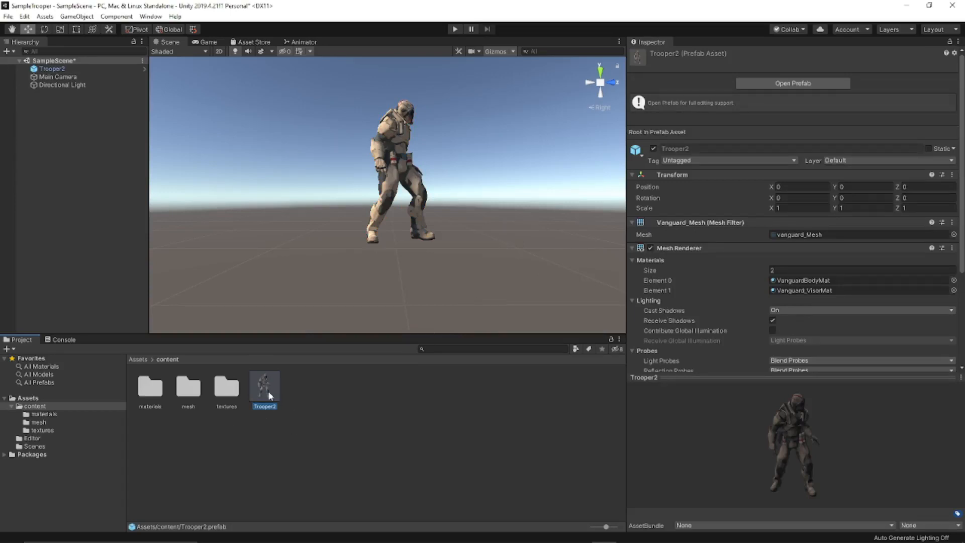
click(312, 391)
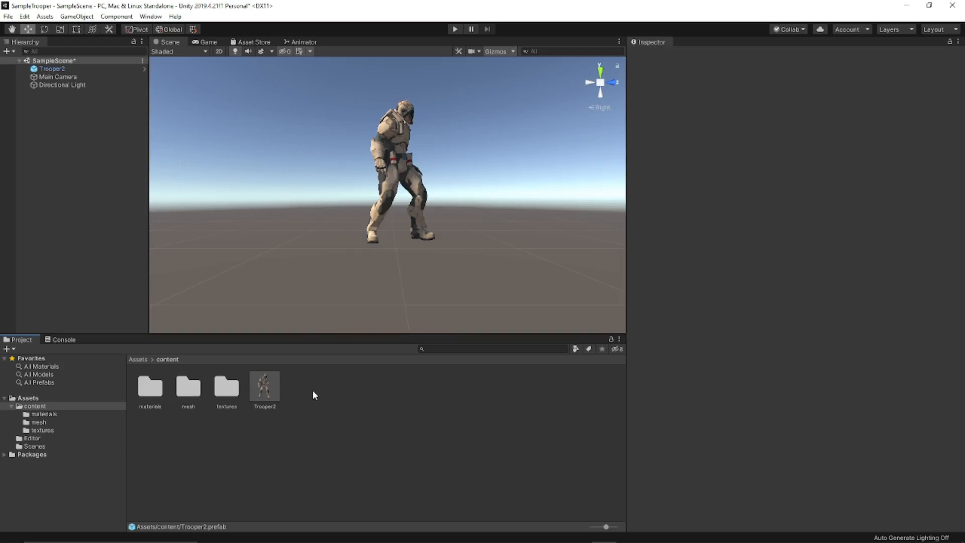
- Examine the Info text file and the Portrait image in the content folder
click(375, 230)
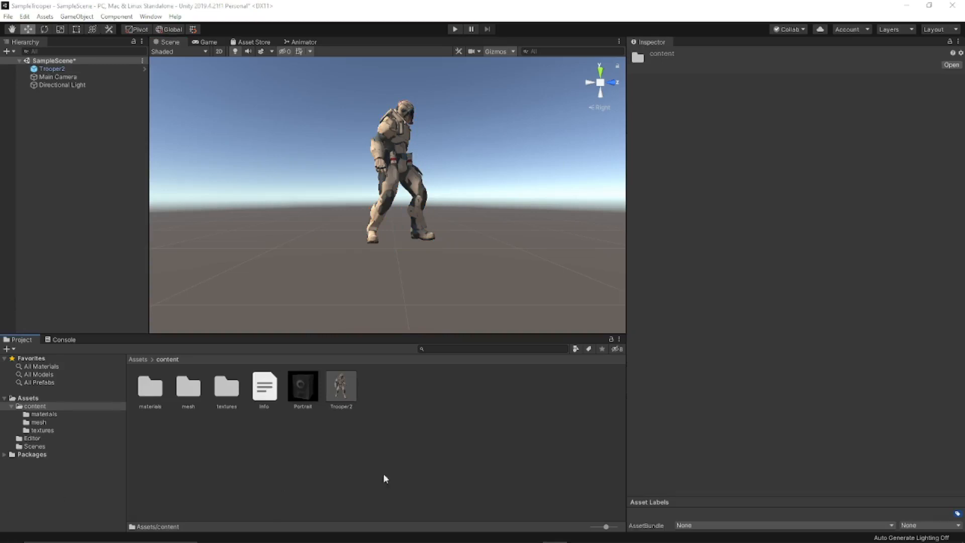
click(265, 398)
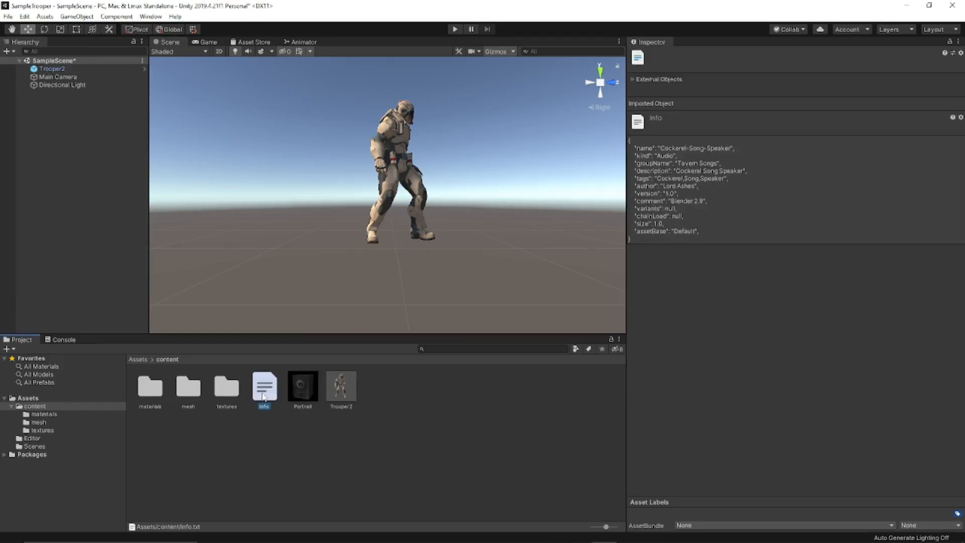
click(309, 391)
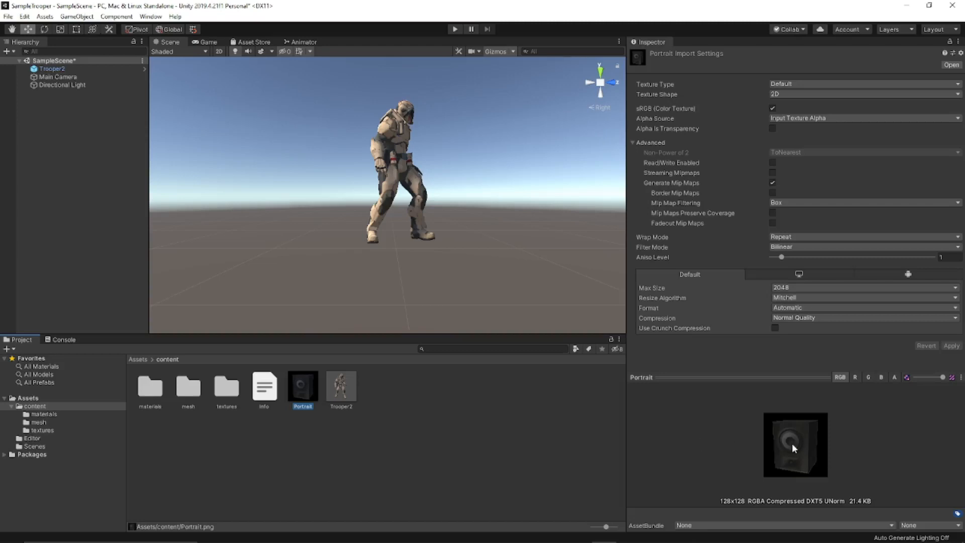
click(270, 396)
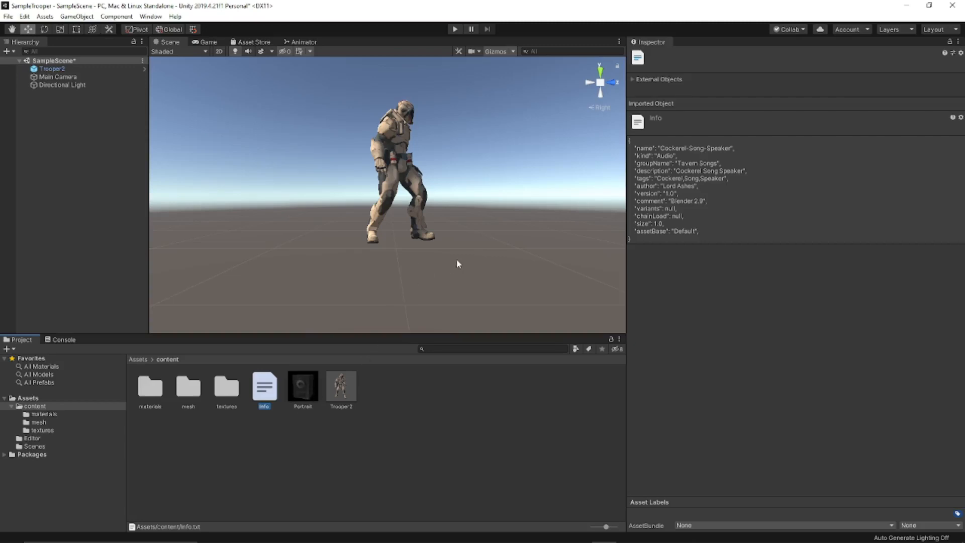
- Frame the whole trooper from the front in the scene view and clear the asset selection
middle_drag(456, 258, 473, 287)
right_drag(473, 288, 394, 288)
alt+drag(393, 264, 457, 223)
middle_drag(457, 223, 474, 220)
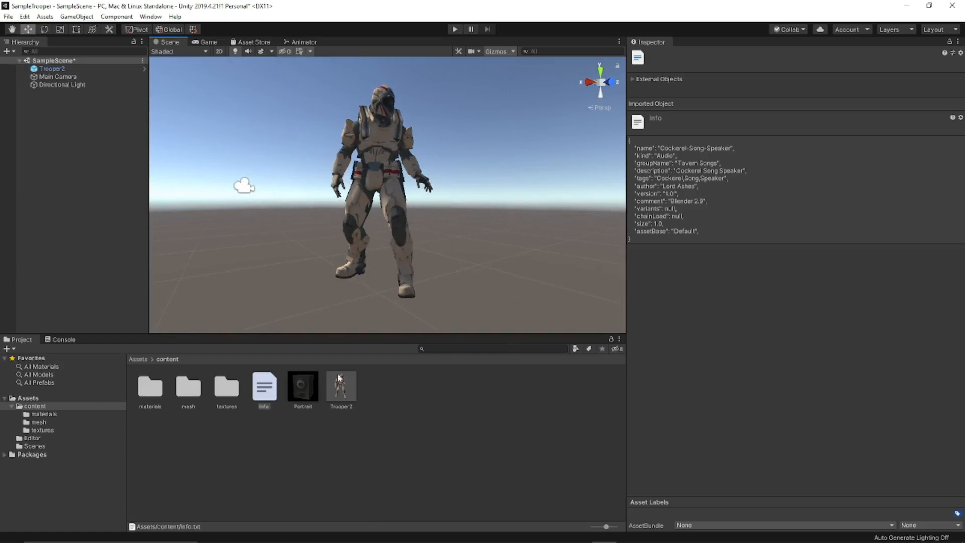
click(489, 291)
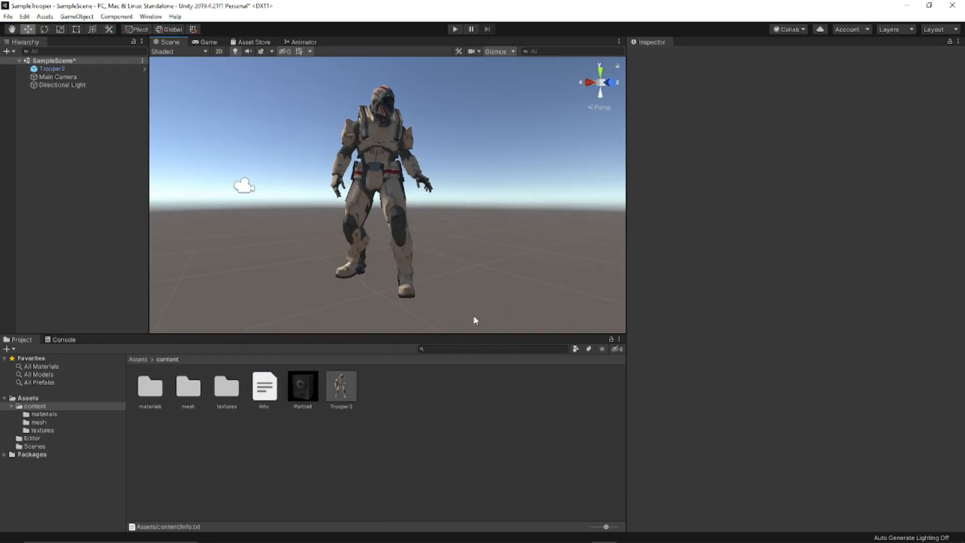
- Open the Portrait image in paint.net and paste the copied screenshot into a new layer, keeping the canvas size
click(303, 385)
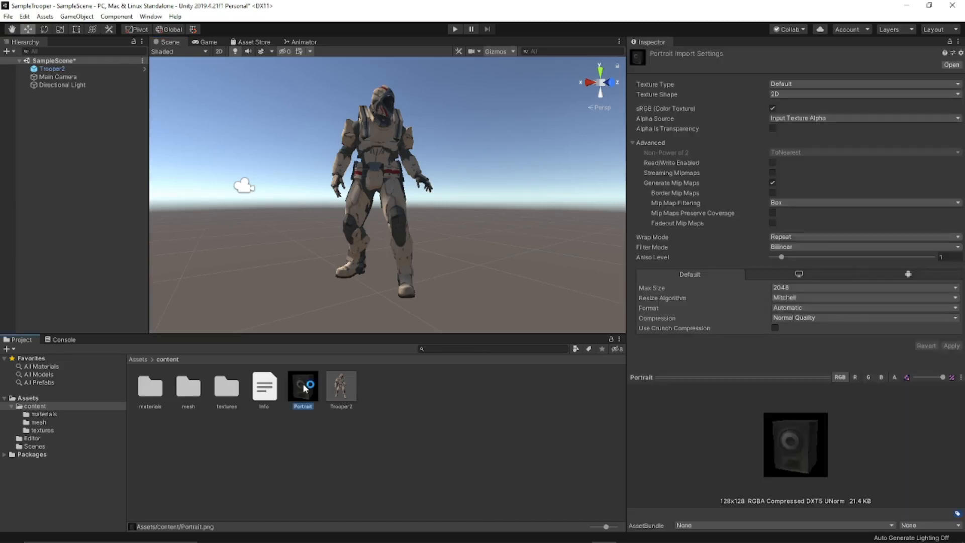
double_click(303, 387)
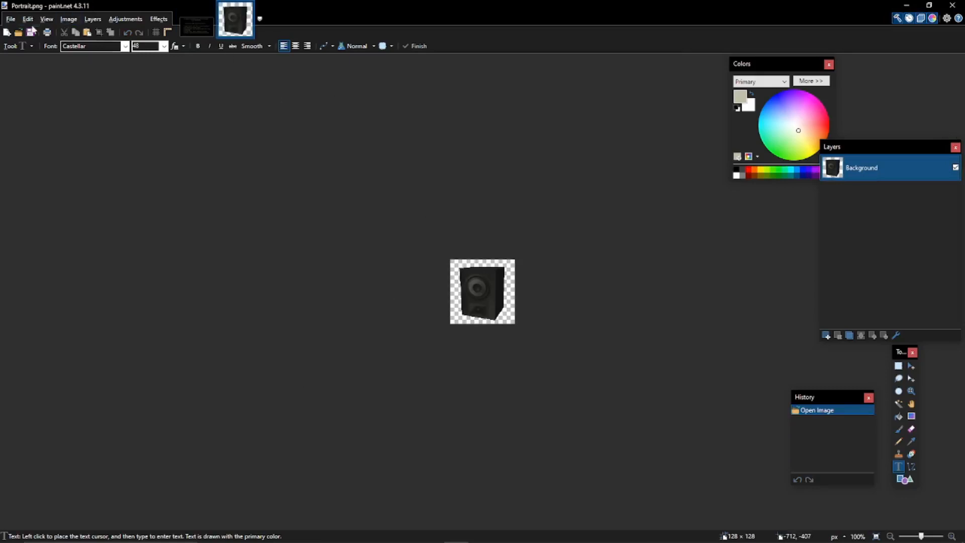
click(27, 19)
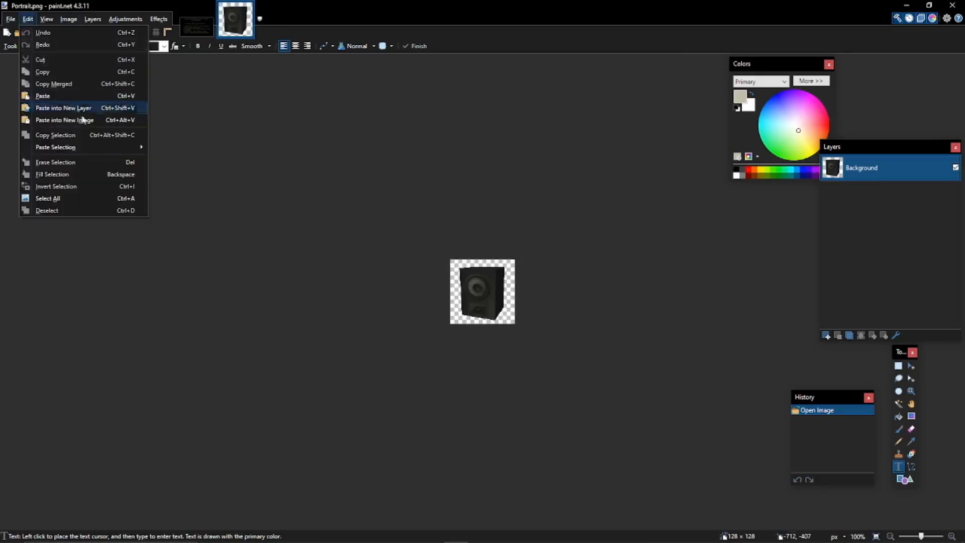
click(403, 196)
click(493, 276)
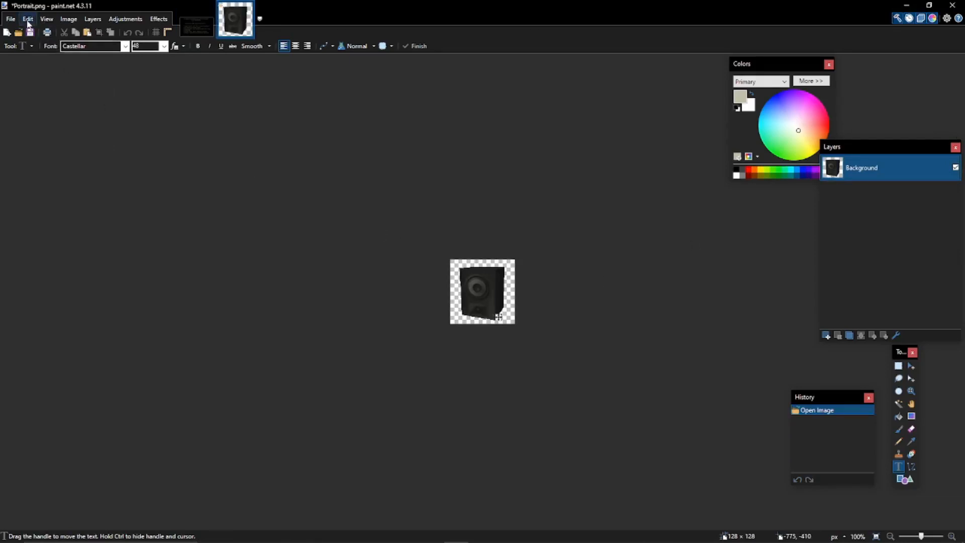
click(28, 21)
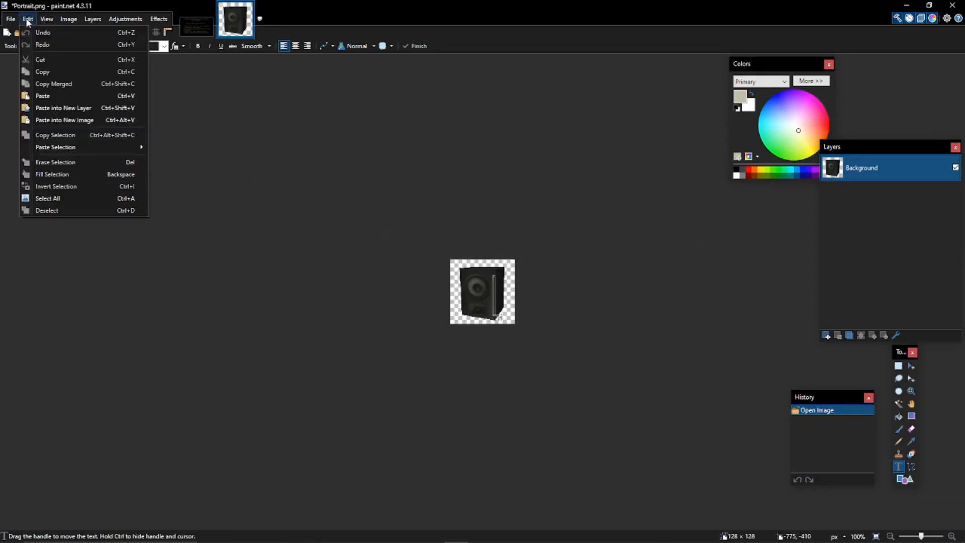
click(75, 111)
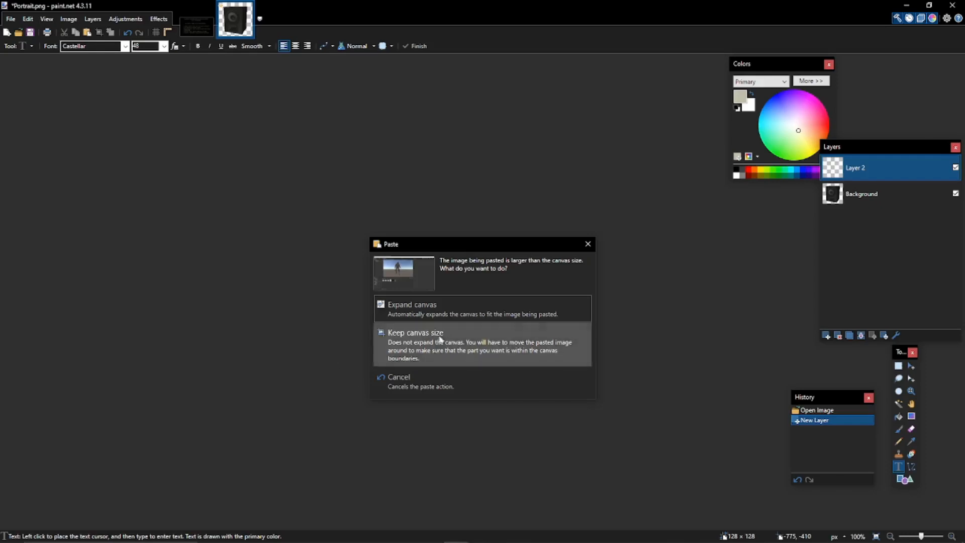
click(440, 340)
- Move the pasted screenshot so that part of the trooper lies within the portrait canvas
drag(526, 325, 330, 241)
drag(634, 356, 386, 231)
drag(573, 356, 576, 398)
drag(530, 328, 508, 344)
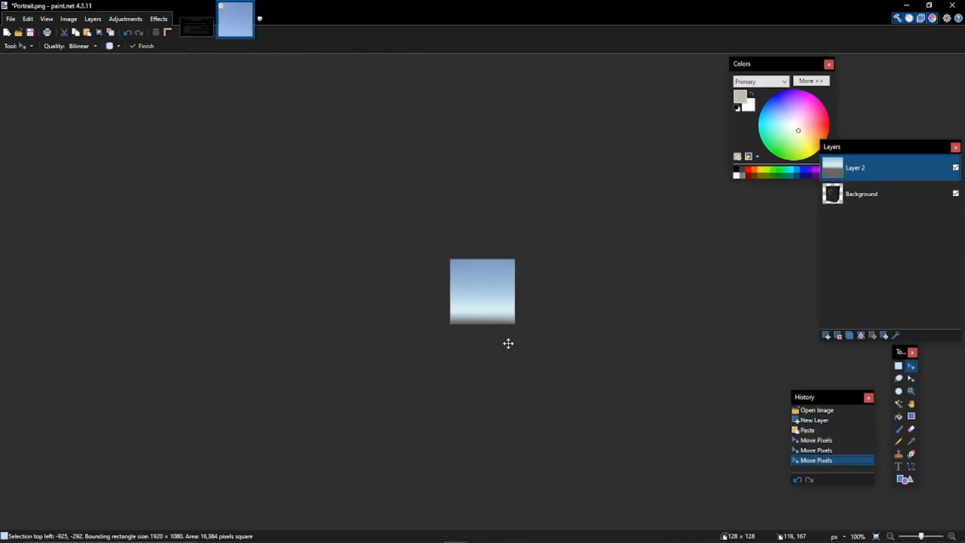
click(508, 343)
drag(425, 331, 580, 323)
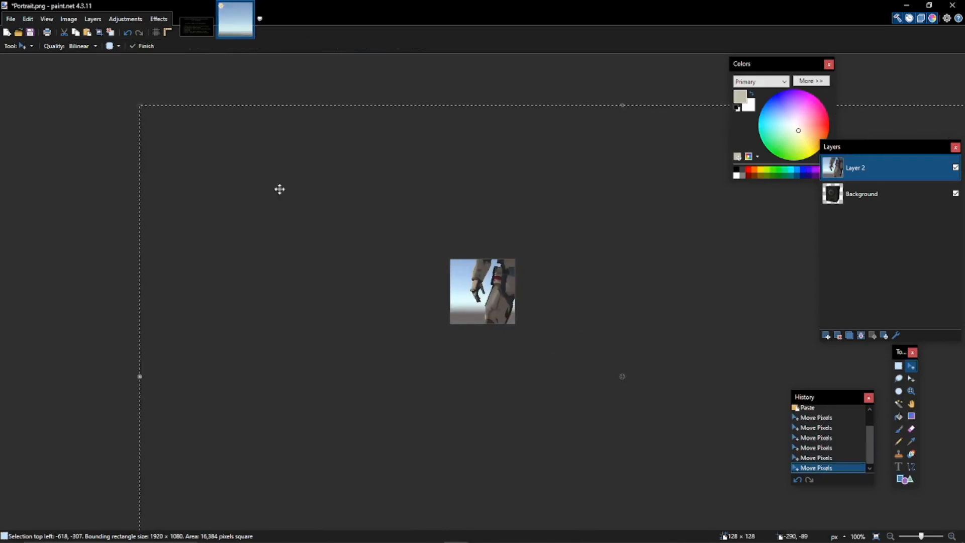
- Scale the pasted screenshot to about 1212 × 681 pixels, centre the trooper's head and torso in the canvas, and deselect it
shift+drag(142, 106, 469, 353)
drag(633, 422, 336, 281)
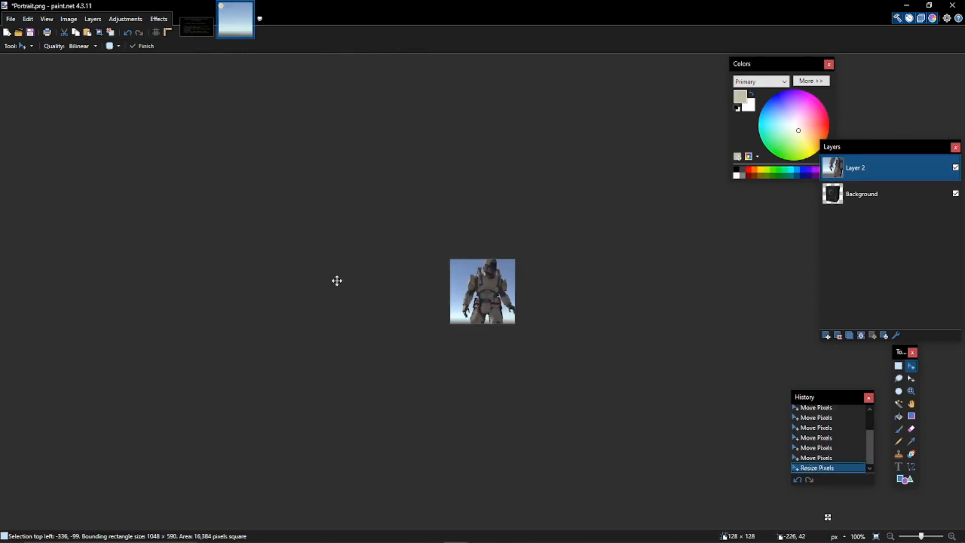
mouse_move(440, 315)
mouse_down()
mouse_move(415, 327)
mouse_move(429, 328)
mouse_up()
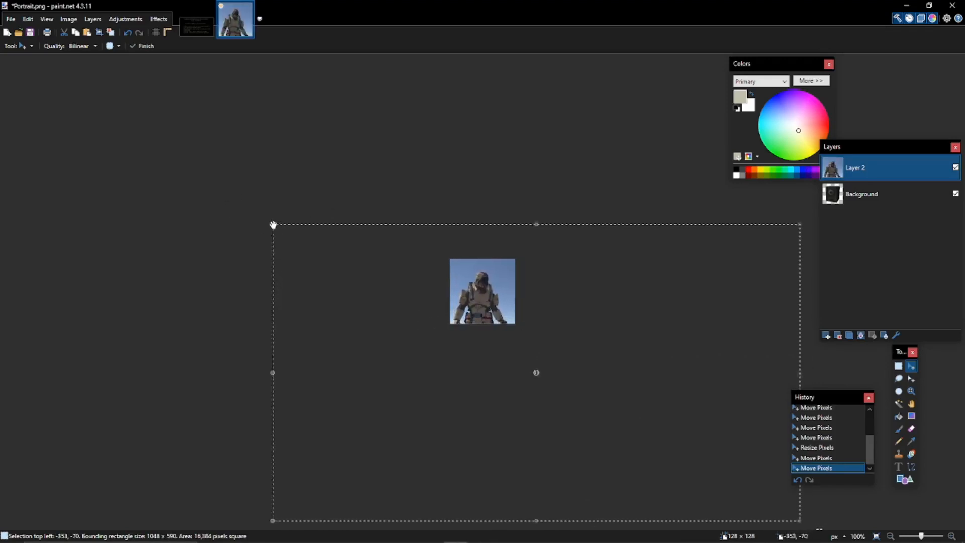
drag(273, 225, 241, 210)
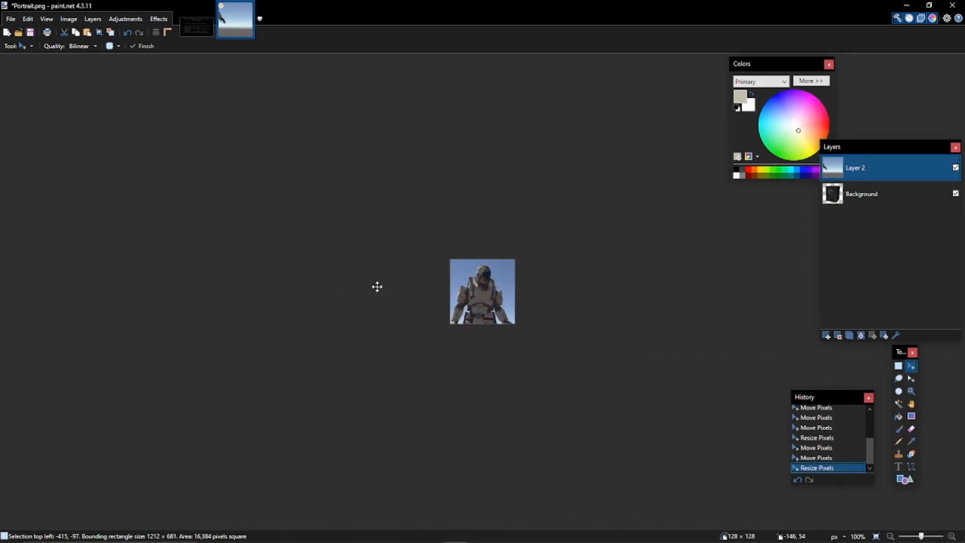
drag(377, 287, 379, 285)
key(ctrl+d)
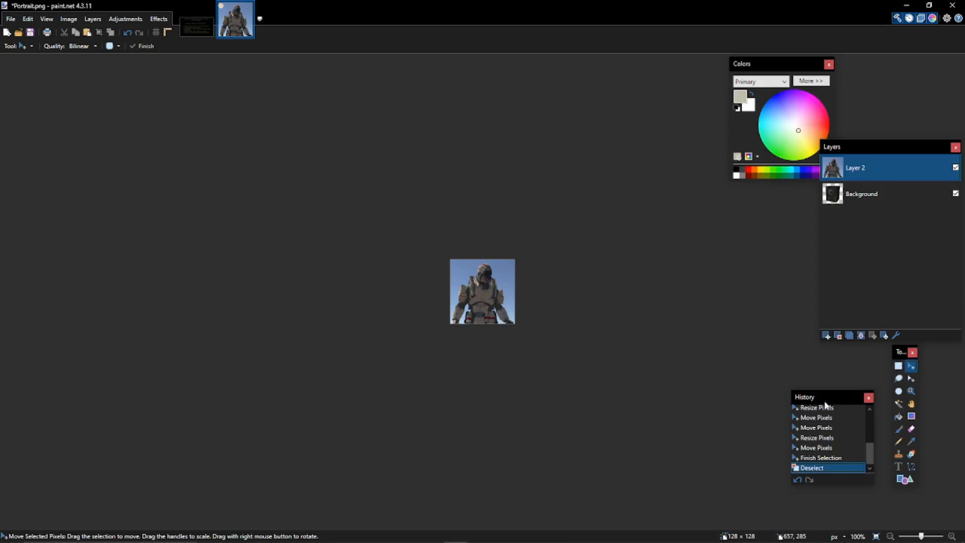
- Erase the blue sky around the trooper on Layer 2 using the Magic Wand at 38% tolerance
click(899, 404)
click(504, 276)
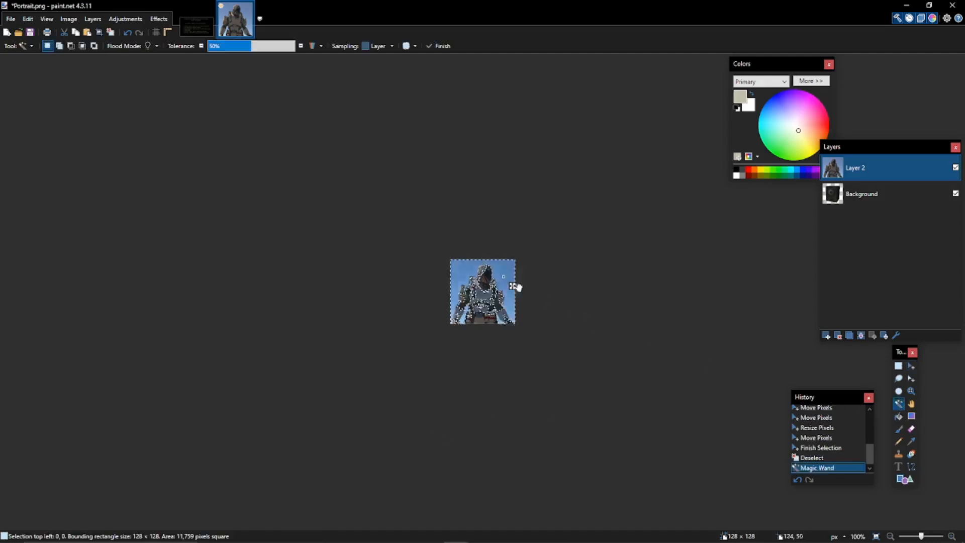
drag(255, 51, 241, 48)
key(Delete)
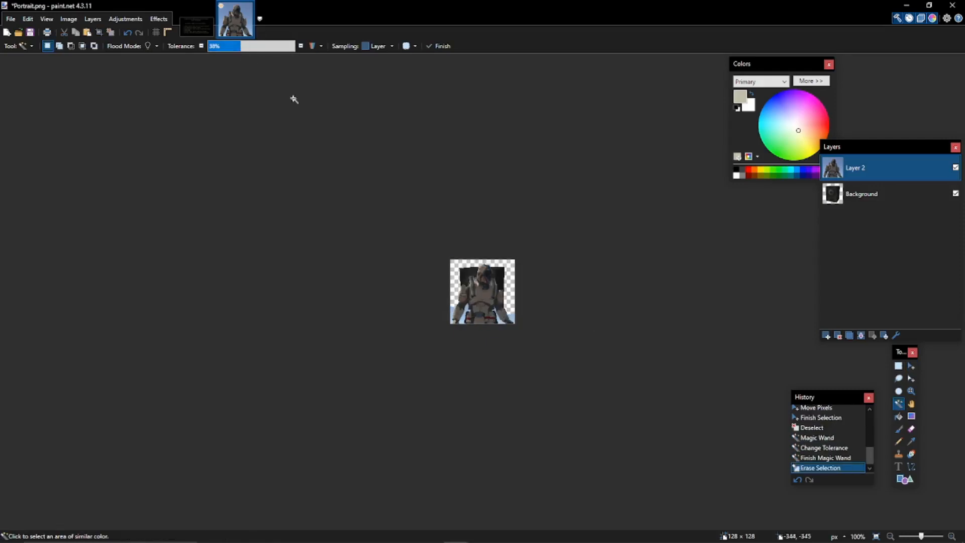
click(501, 281)
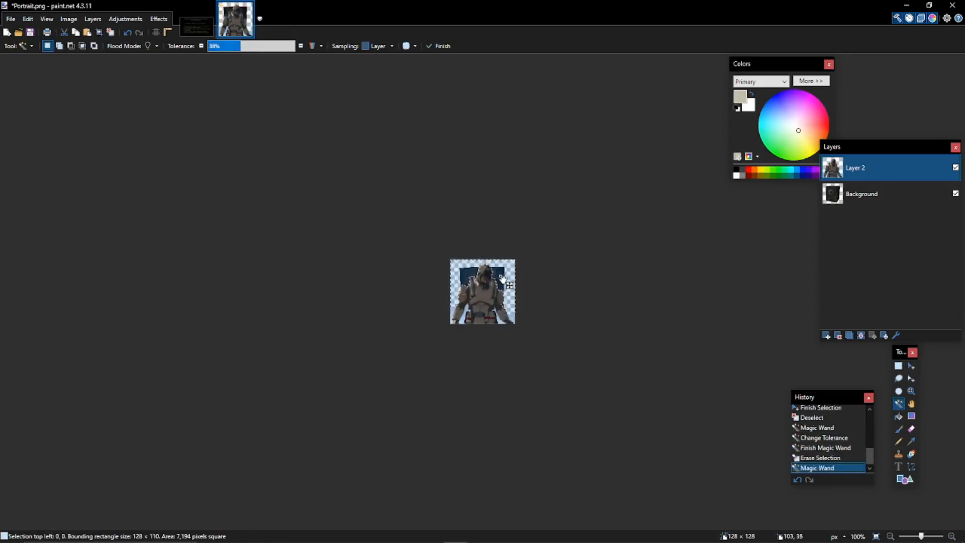
- Erase everything on the Background layer and merge Layer 2 down into it
click(849, 201)
key(ctrl+a)
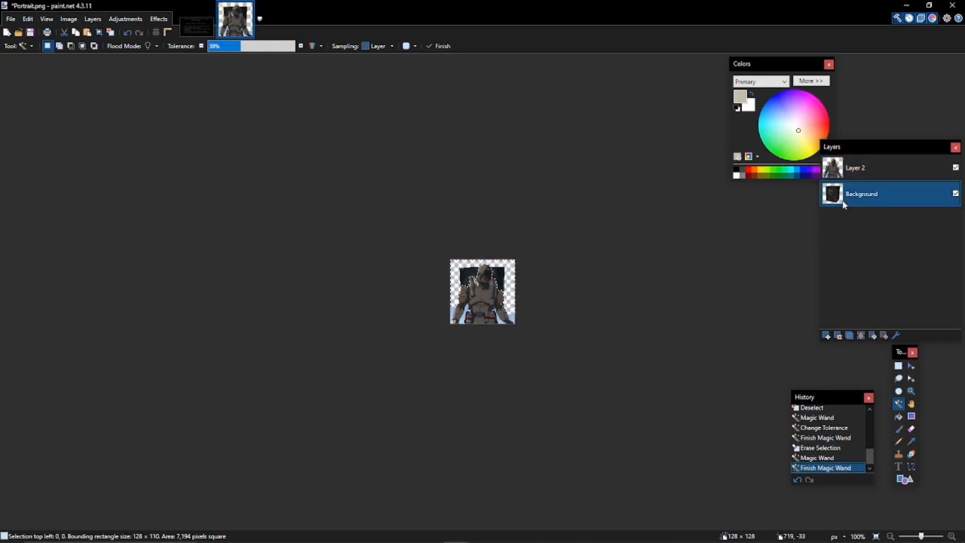
key(Delete)
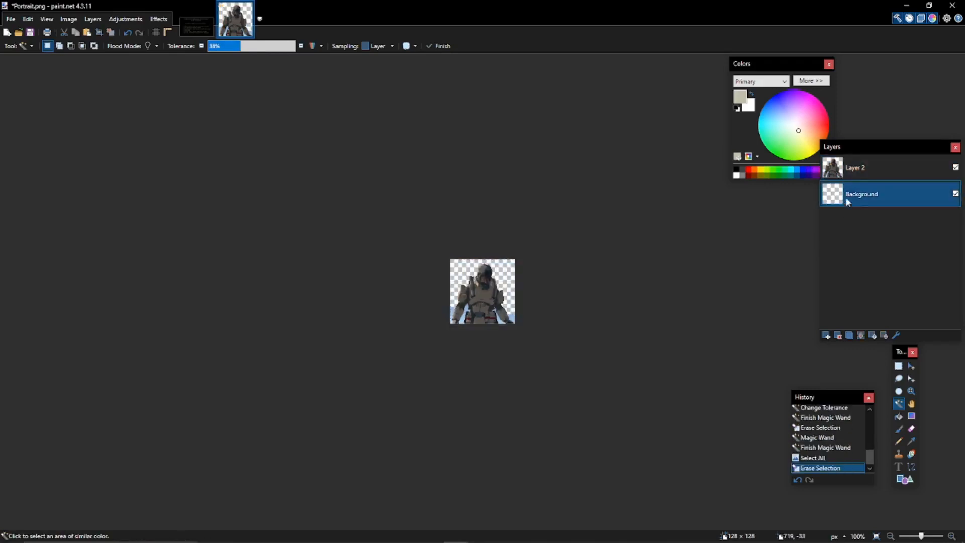
click(857, 174)
click(862, 337)
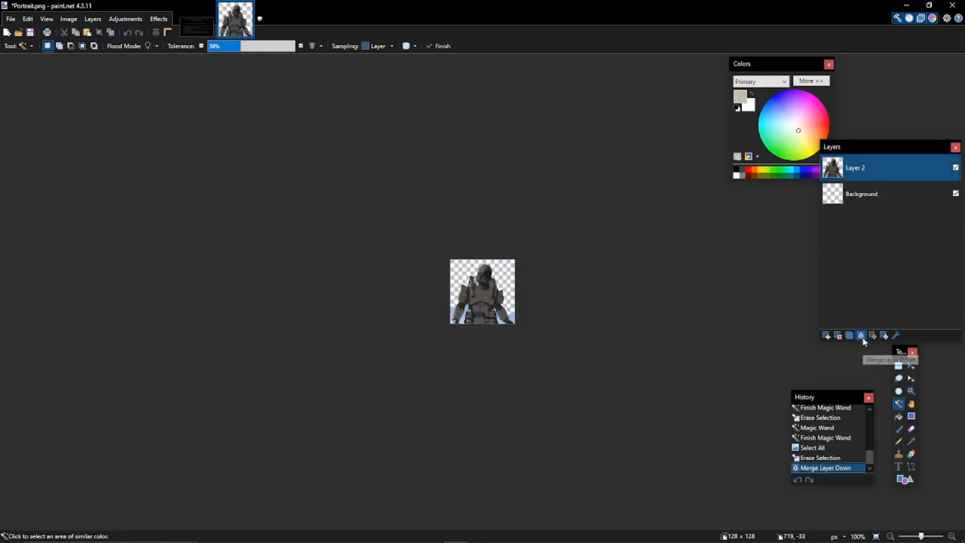
- Erase the leftover sky patches beside and between the trooper's arms and waist with the Magic Wand
click(512, 319)
key(Delete)
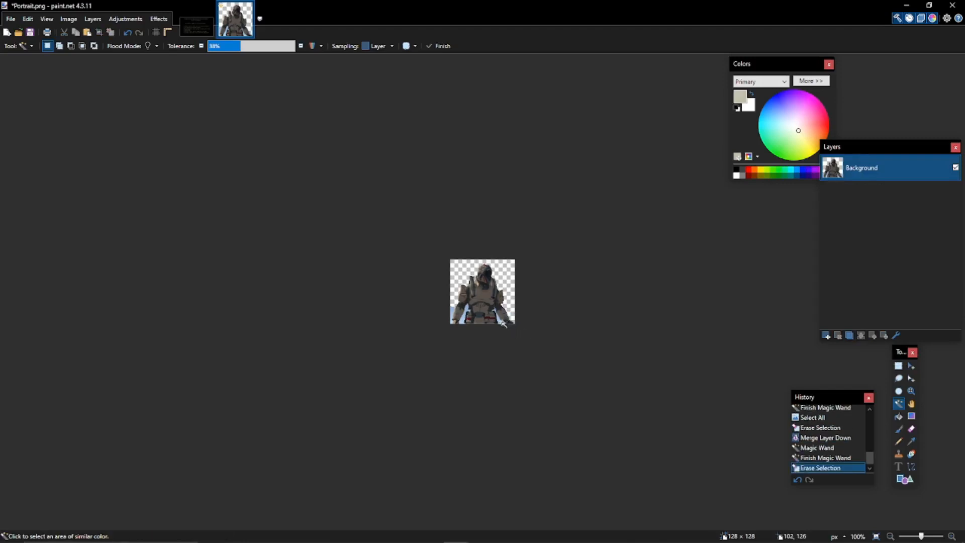
click(505, 322)
key(Delete)
click(462, 322)
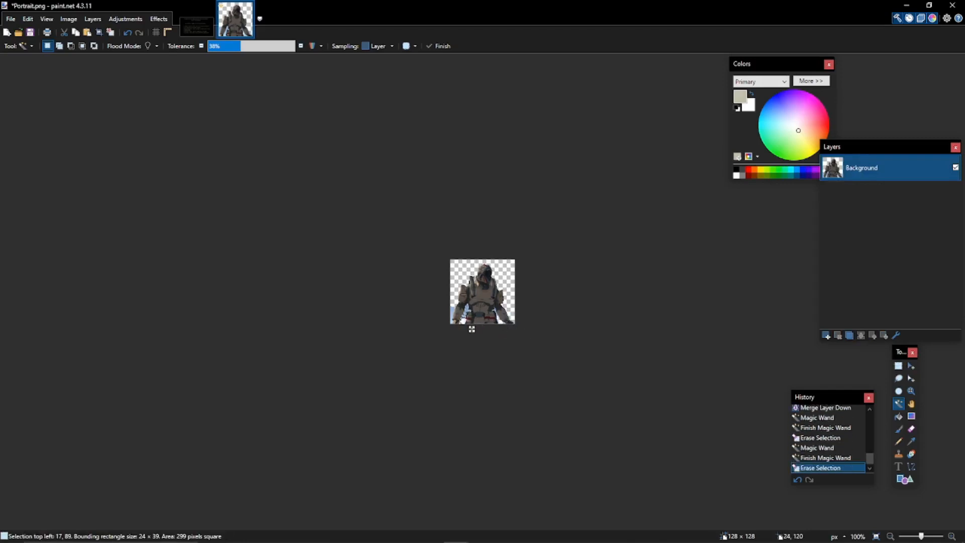
key(Delete)
click(453, 318)
key(Delete)
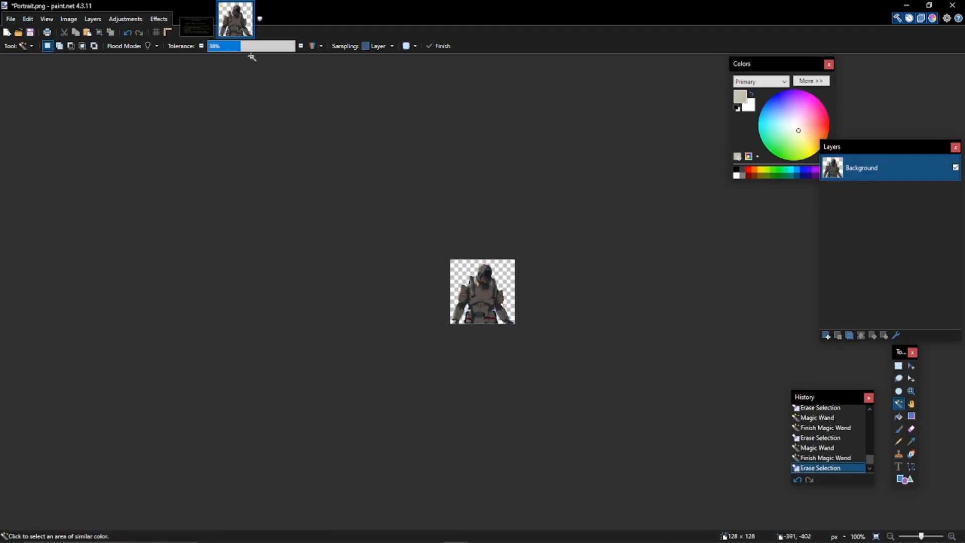
- Save Portrait.png with auto-detect bit depth, then close the image editor to return to Unity
click(11, 19)
click(25, 84)
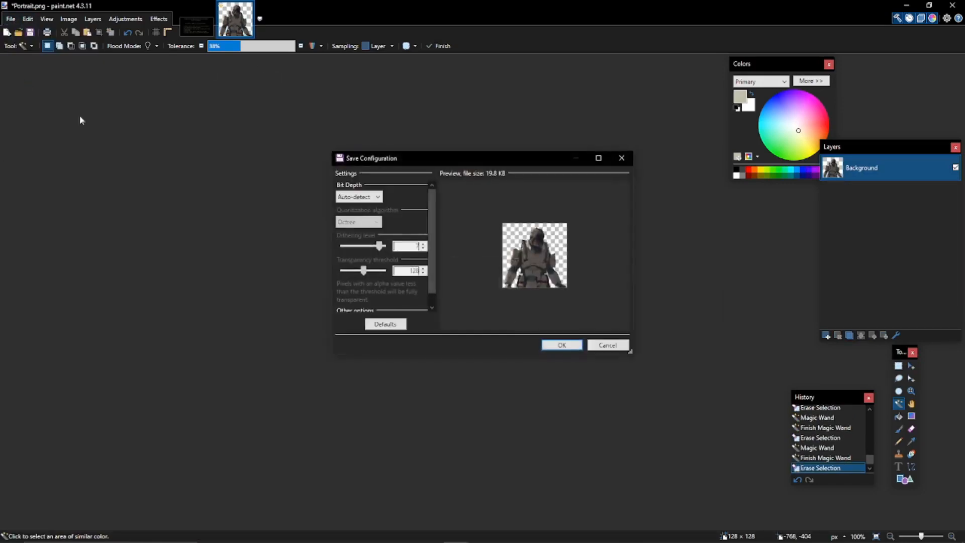
click(558, 342)
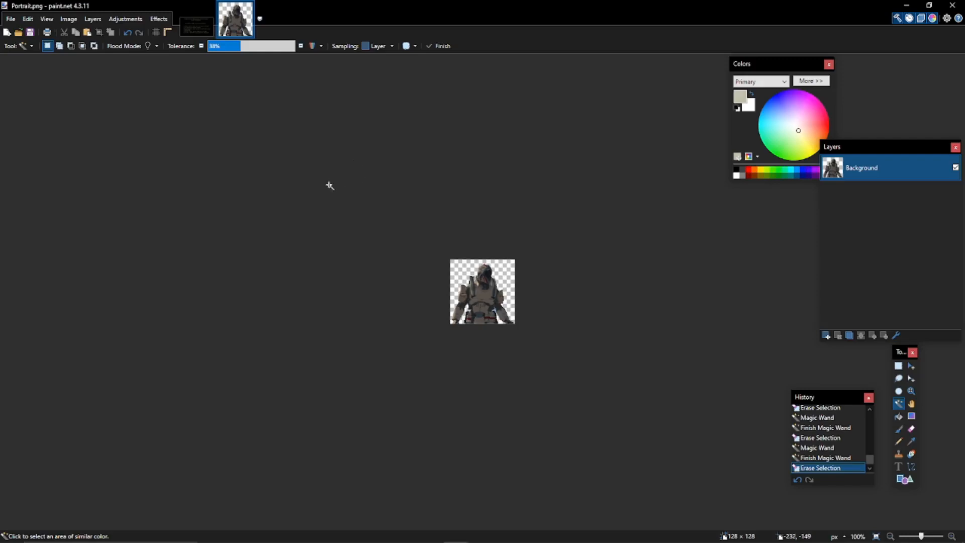
click(954, 6)
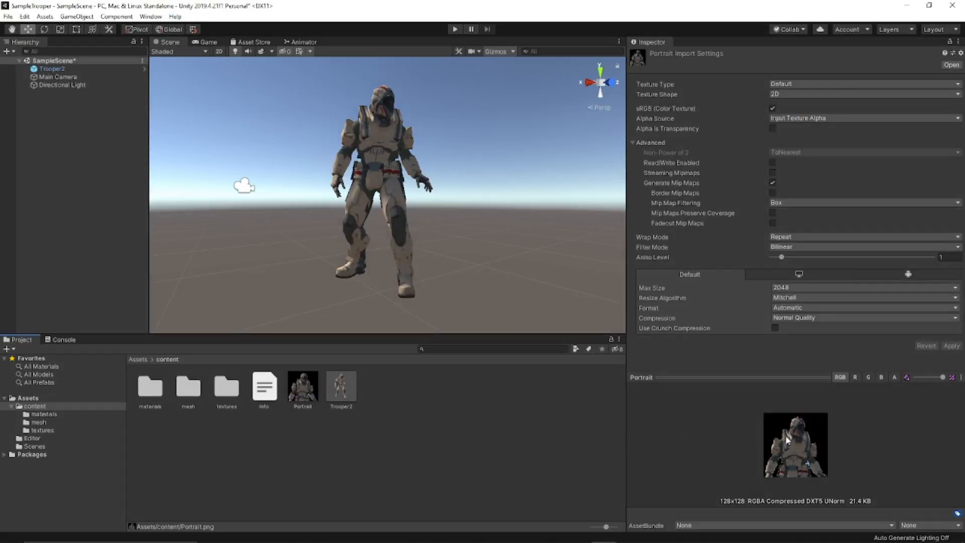
- Enable Read/Write on the Portrait texture, set its compression to None, and apply the import settings
click(310, 390)
click(772, 163)
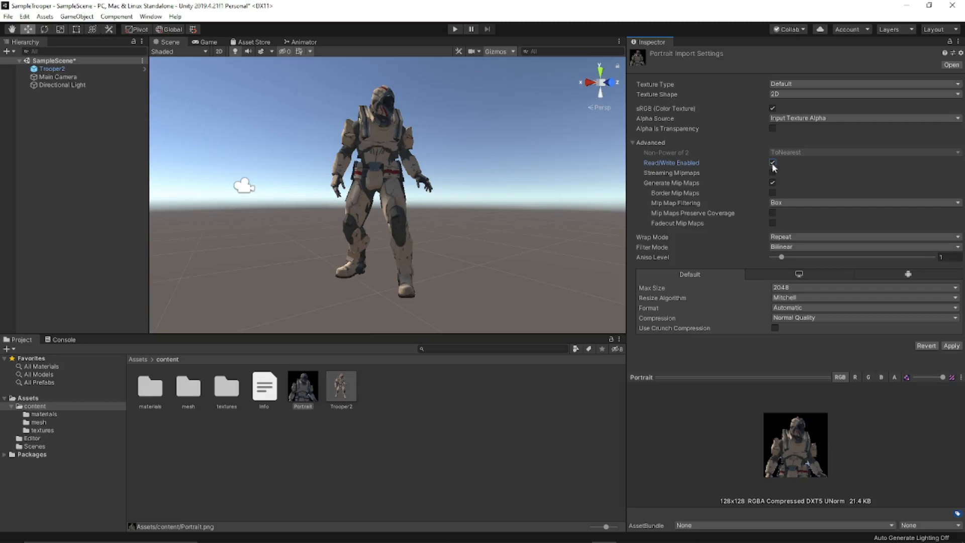
click(799, 318)
click(797, 328)
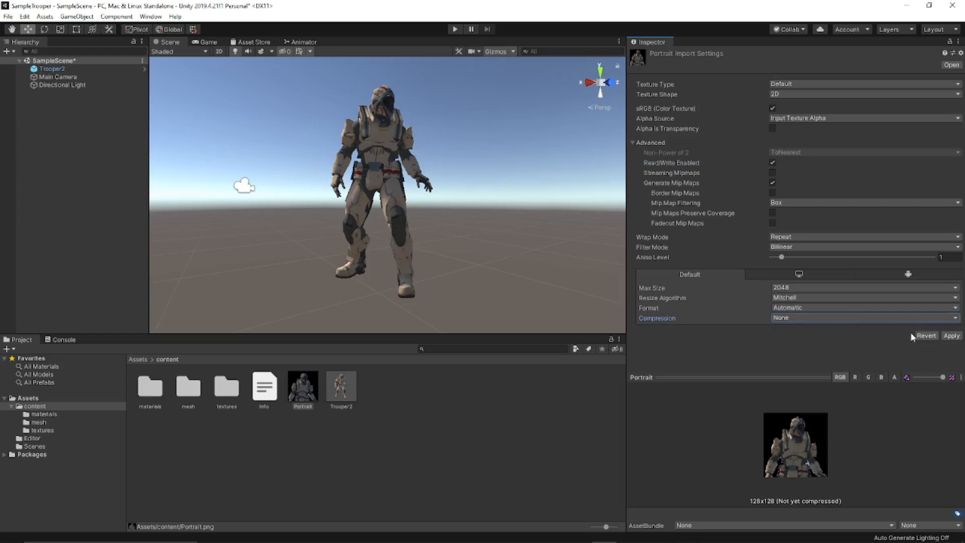
click(952, 336)
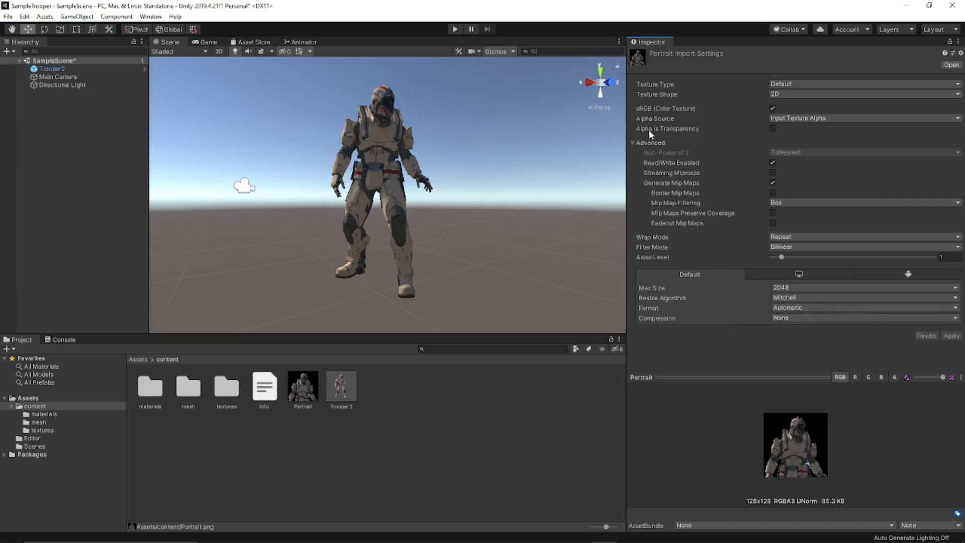
- Enable Alpha Is Transparency for the Portrait texture and apply the change
mouse_move(649, 129)
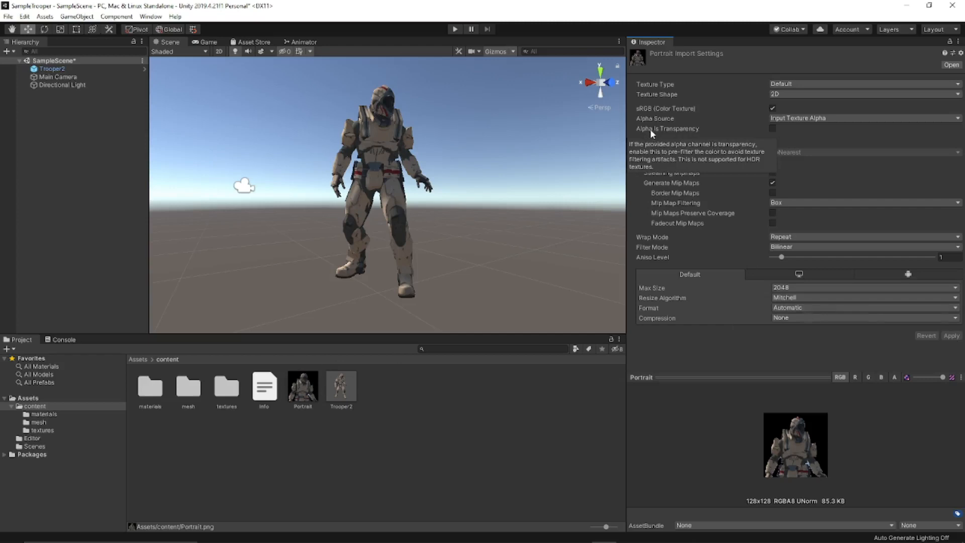
click(773, 128)
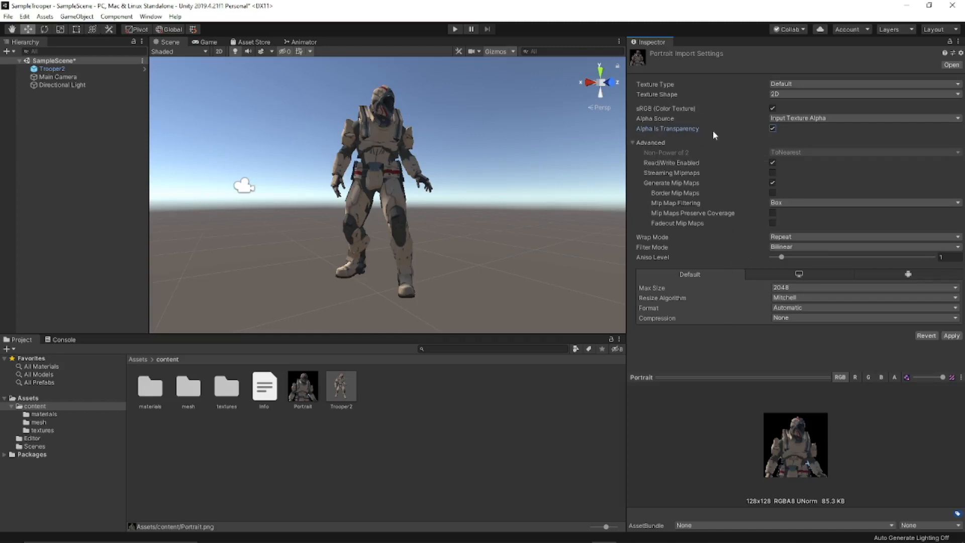
mouse_move(713, 131)
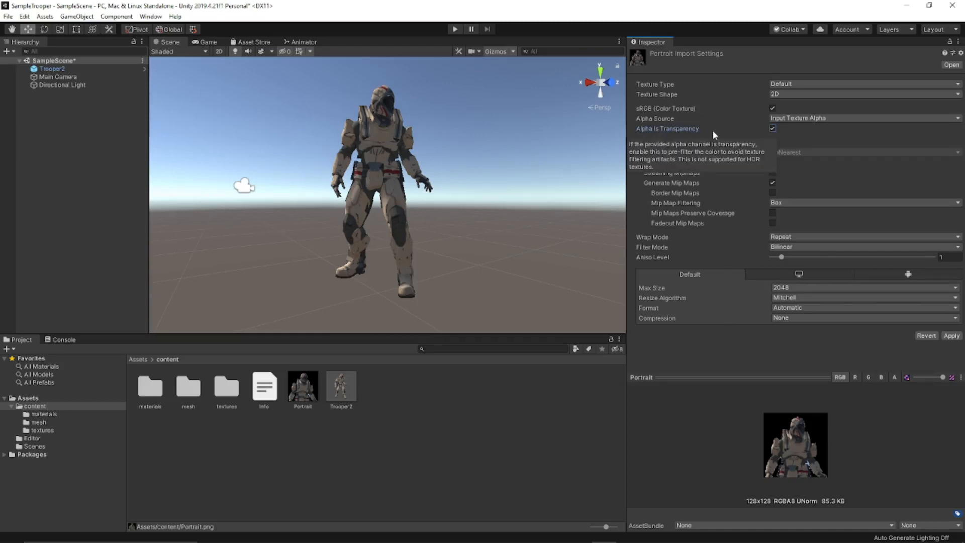
click(951, 336)
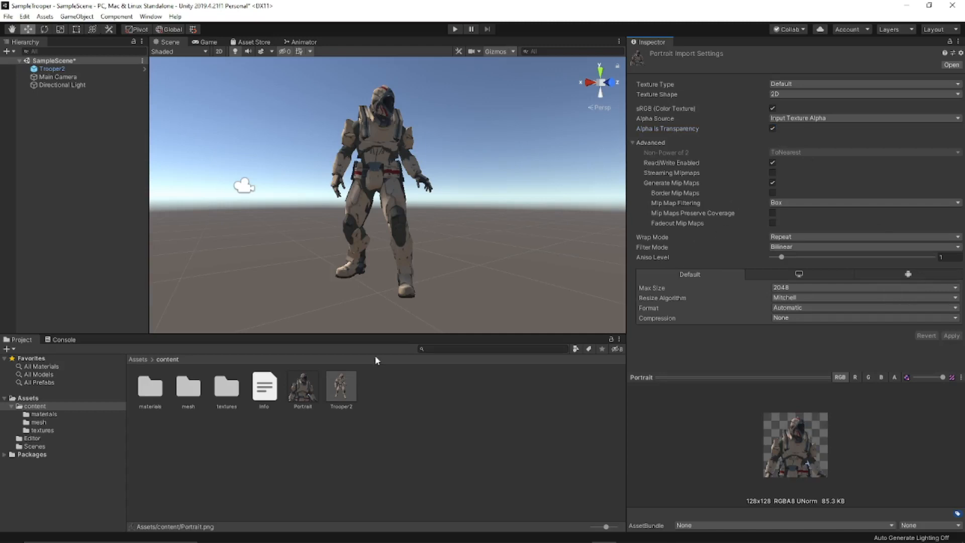
- Open the Info text file and set its "kind" value to "Creature"
double_click(271, 392)
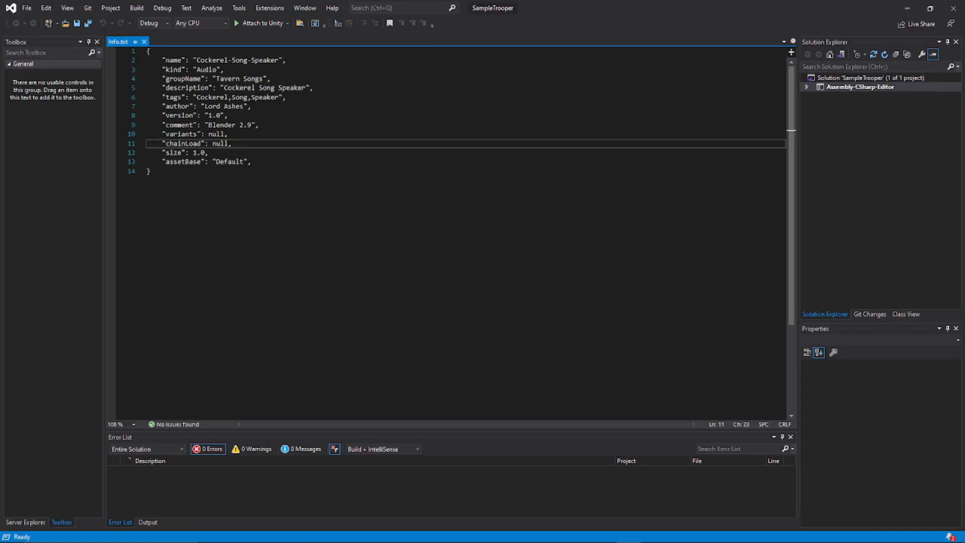
click(150, 171)
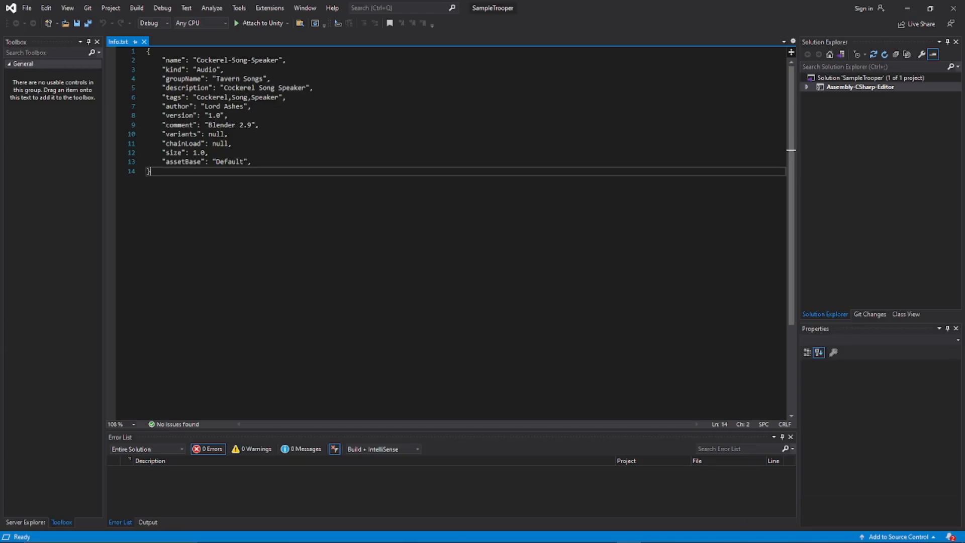
click(196, 70)
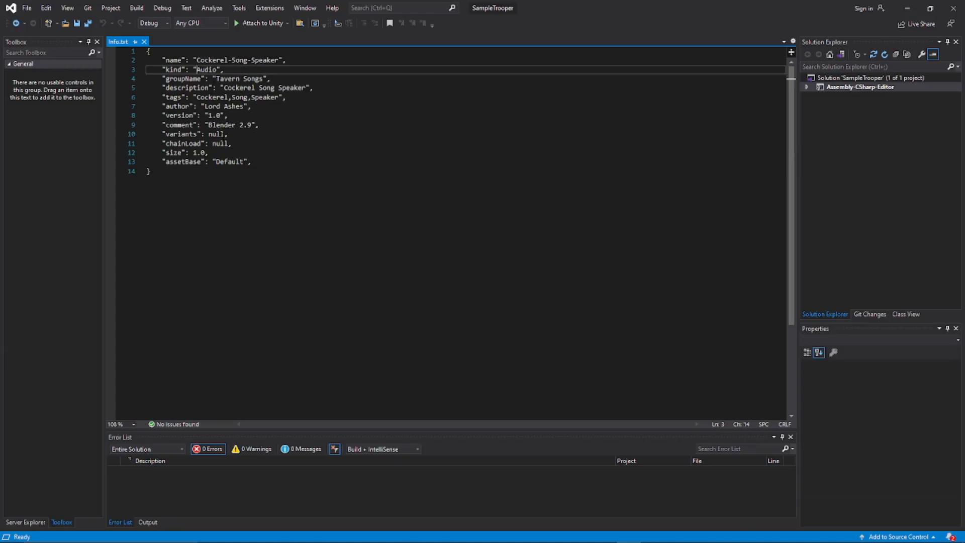
drag(196, 70, 216, 70)
text(Creature)
key(Down)
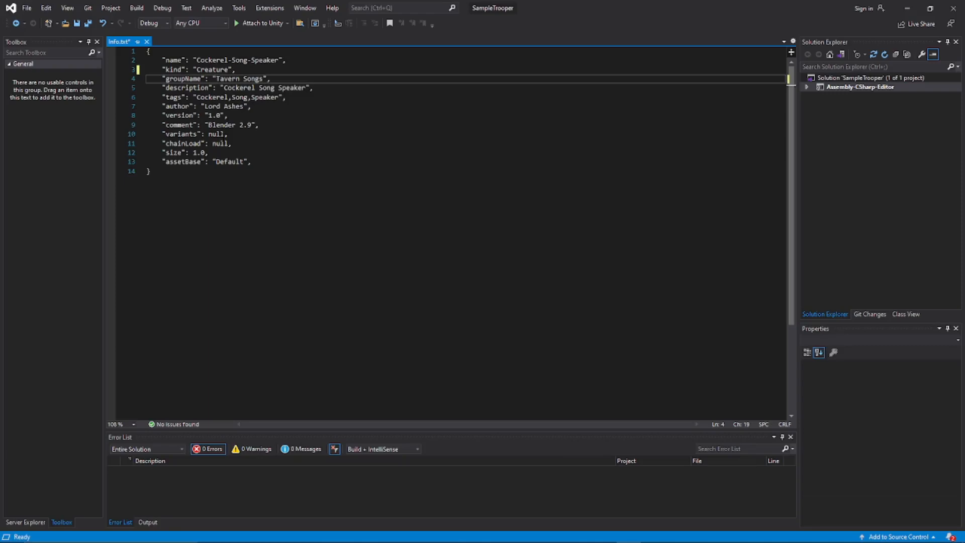
- Go through the groupName, description and tags entries of the Info file
key(Down)
key(Down)
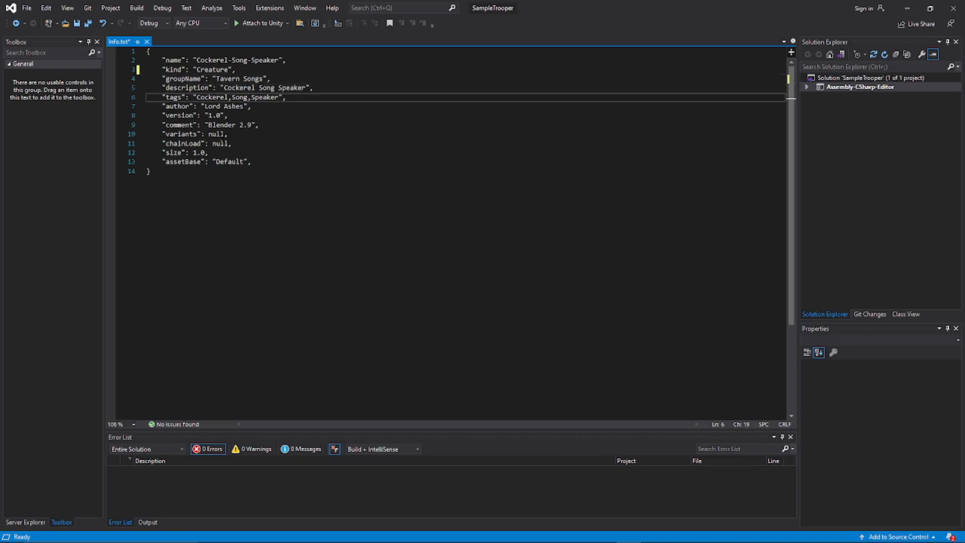
key(Left)
key(Left)
key(Right)
key(Right)
key(Right)
key(Right)
key(Right)
key(Right)
key(Right)
key(Right)
key(Right)
key(Right)
- Delete the "variants" and "chainLoad" lines from the Info file
key(Down)
key(Down)
key(Down)
key(Down)
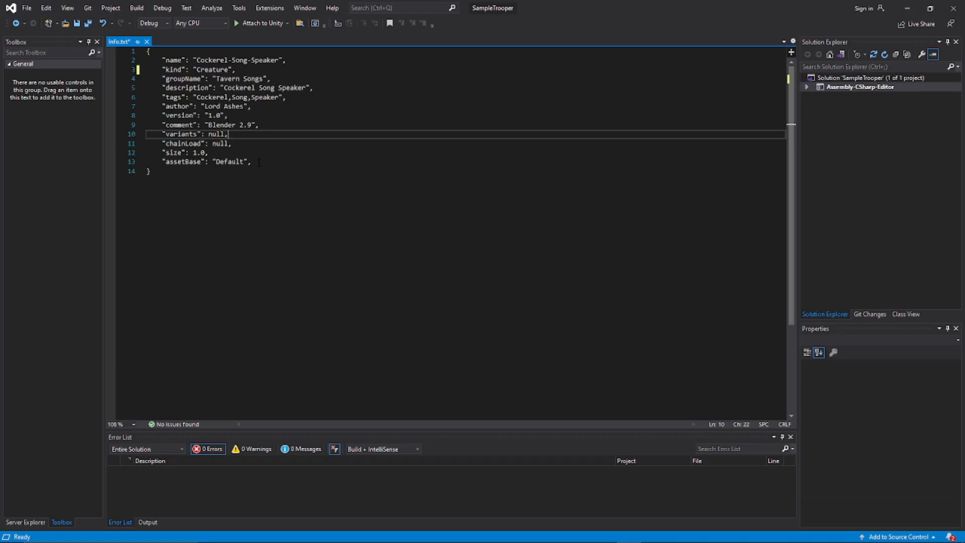
key(Home)
key(Home)
key(shift+Down)
key(shift+Down)
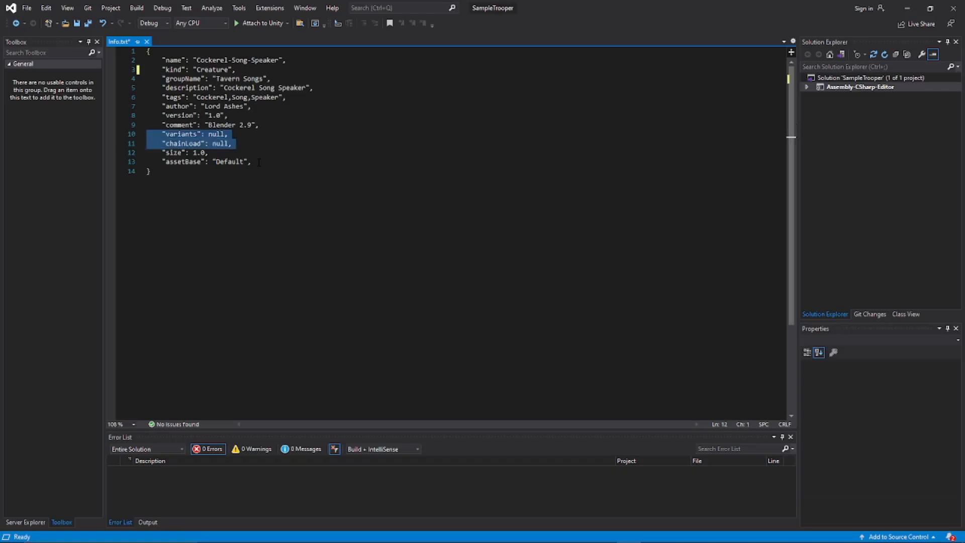
key(Delete)
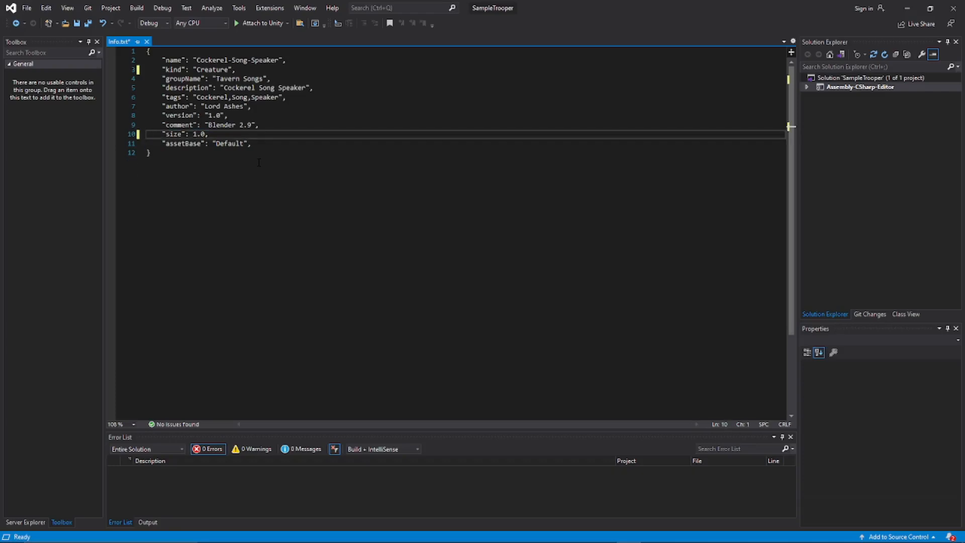
key(End)
key(Left)
key(Down)
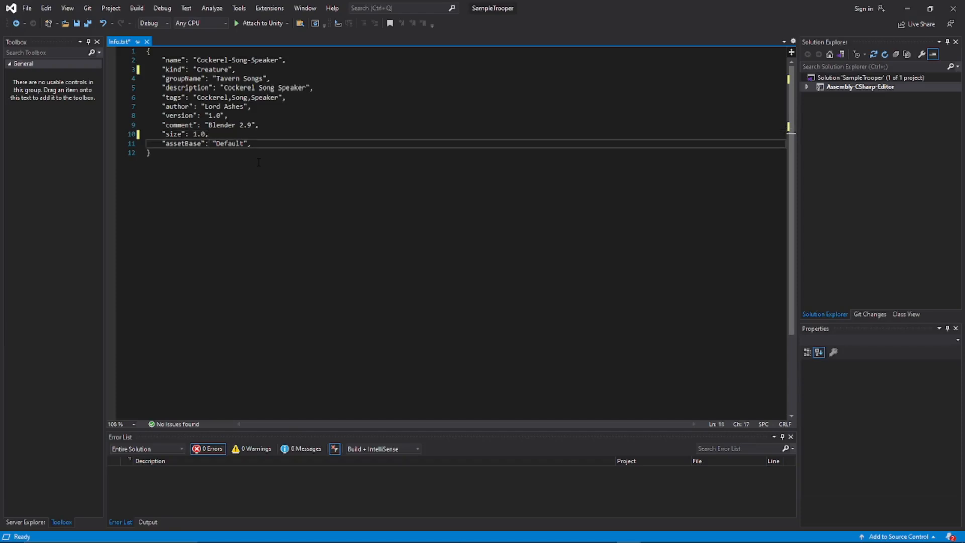
key(Right)
- Replace the "name" value in the Info file with "Trooper2"
click(197, 61)
key(shift+End)
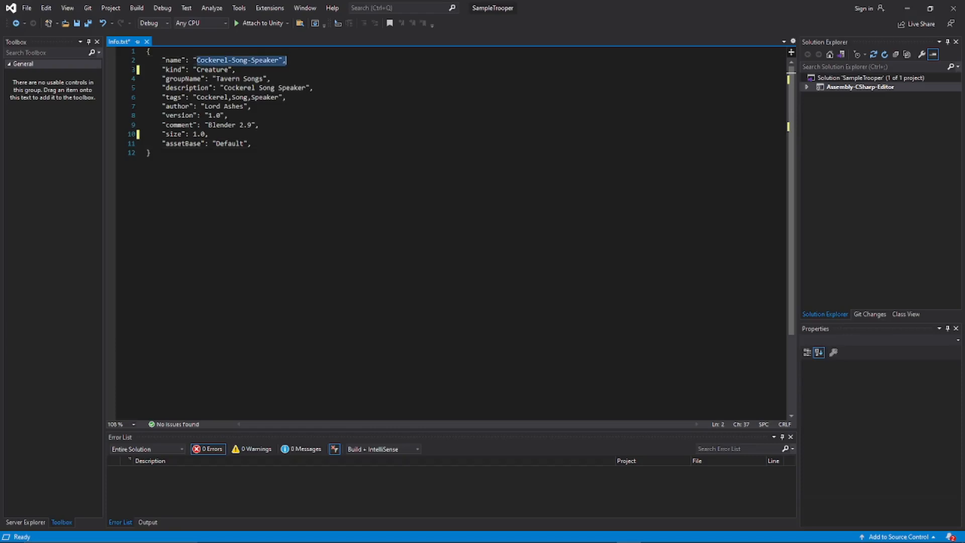
key(shift+Left)
key(shift+Left)
text(Sample)
key(BackSpace)
key(BackSpace)
key(BackSpace)
key(BackSpace)
key(BackSpace)
key(BackSpace)
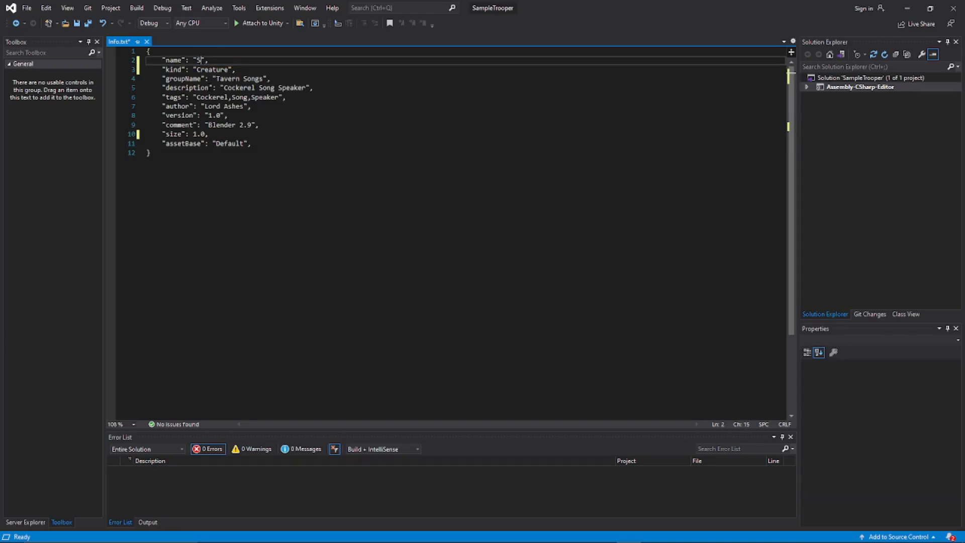
text(Trooper2)
- Replace the "groupName" value with "Power Suit Cratures"
key(Down)
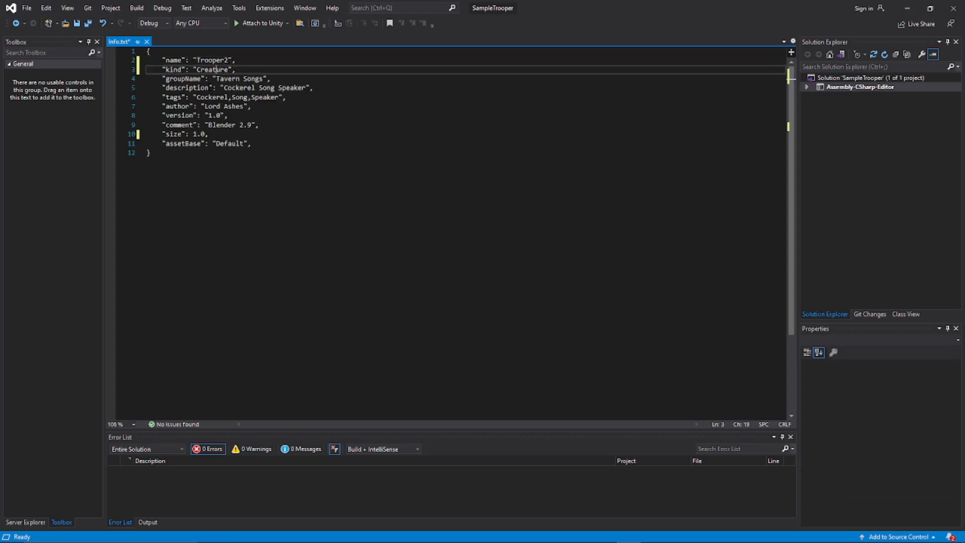
key(Left)
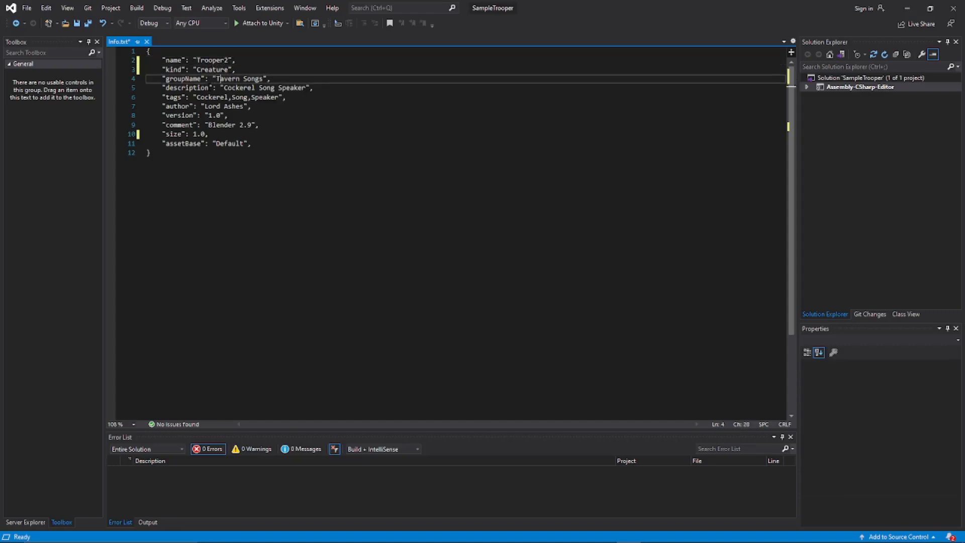
drag(216, 79, 265, 79)
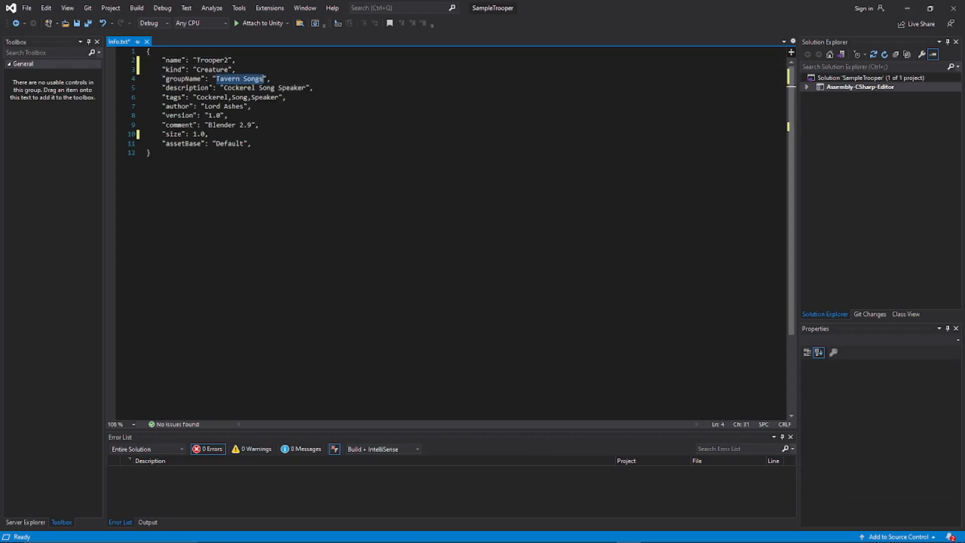
text(Fu)
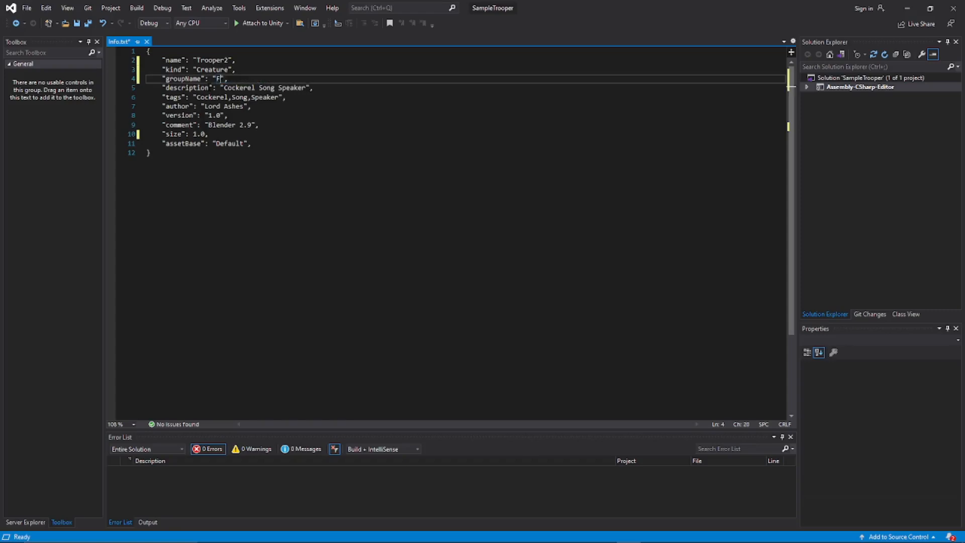
key(BackSpace)
key(BackSpace)
text(Power Suit Cratures)
- Replace the "description" value with "Trooper,Power Suit"
key(Down)
key(Left)
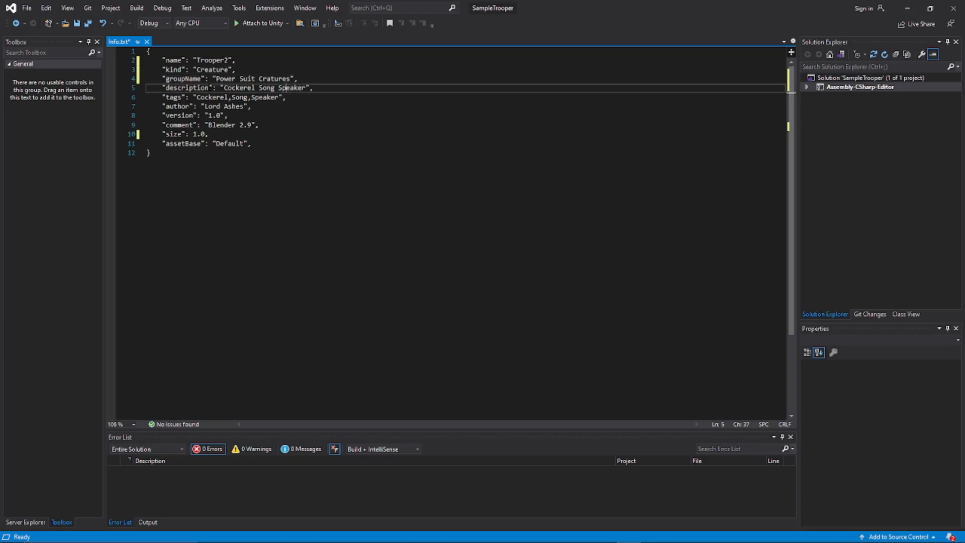
key(ctrl+shift+Right)
key(ctrl+shift+Right)
key(ctrl+shift+Right)
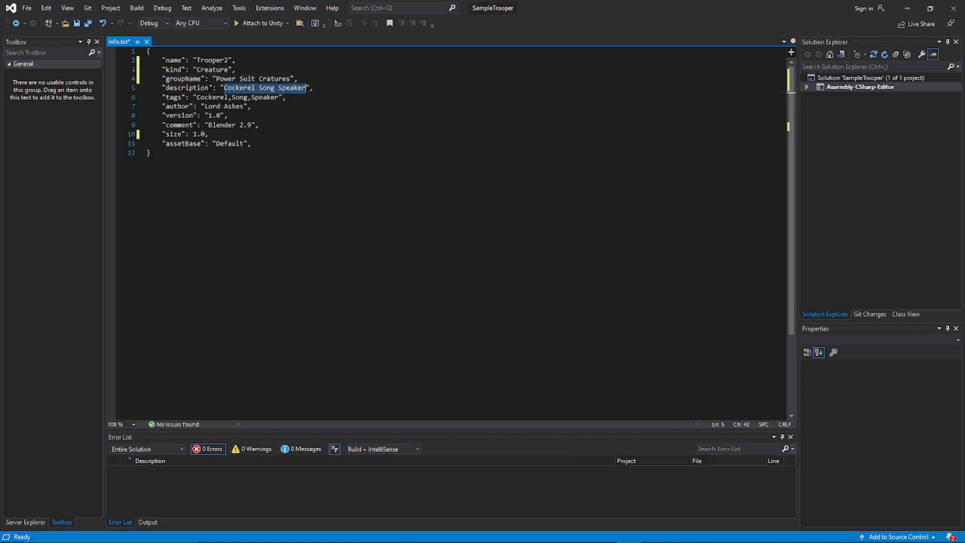
text(Trooper,)
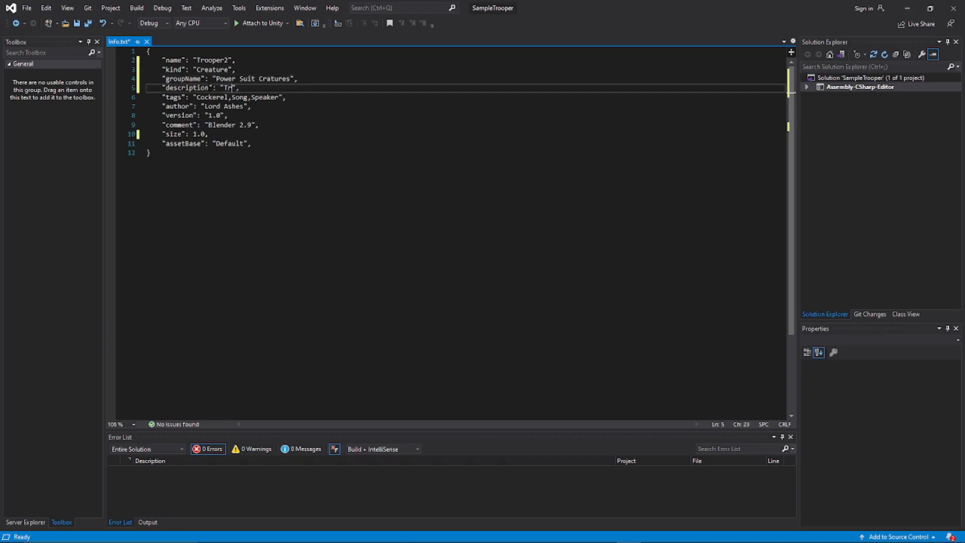
key(BackSpace)
text(Power)
text(,)
key(BackSpace)
key(BackSpace)
text(Suit)
key(BackSpace)
key(BackSpace)
text(it)
- Copy the "description" text for reuse, and reword the description as "Trooper in Power Suit"
key(Down)
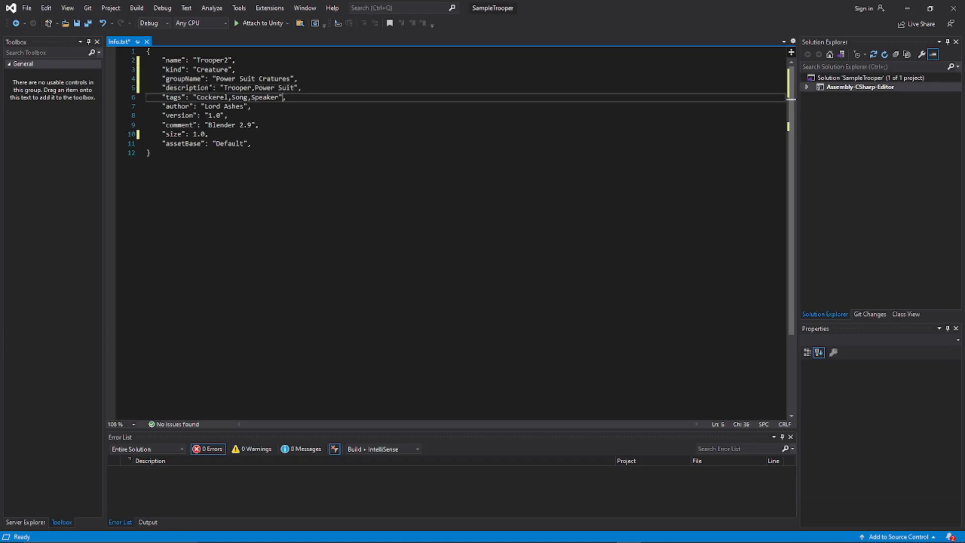
key(Up)
key(ctrl+Left)
key(shift+End)
key(shift+Left)
key(shift+Left)
key(ctrl+c)
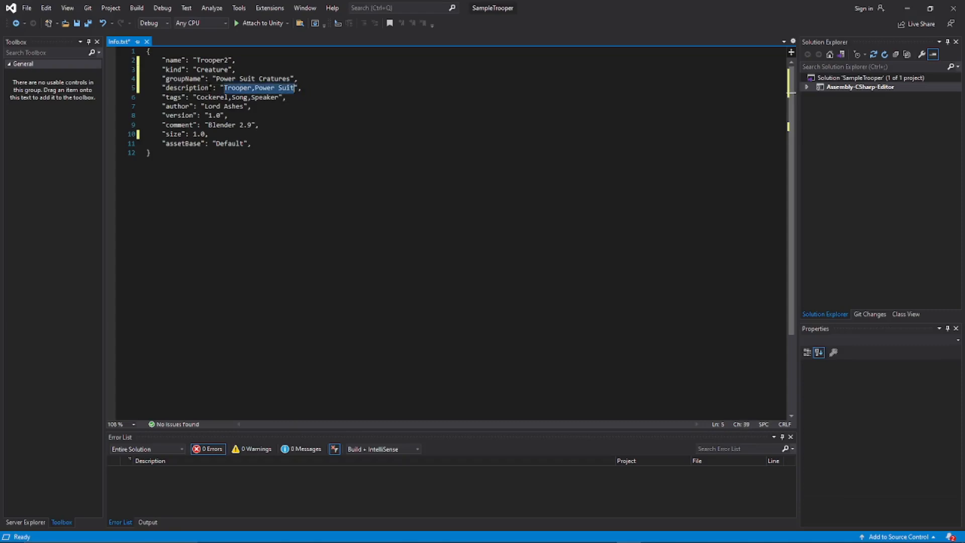
key(Left)
key(Left)
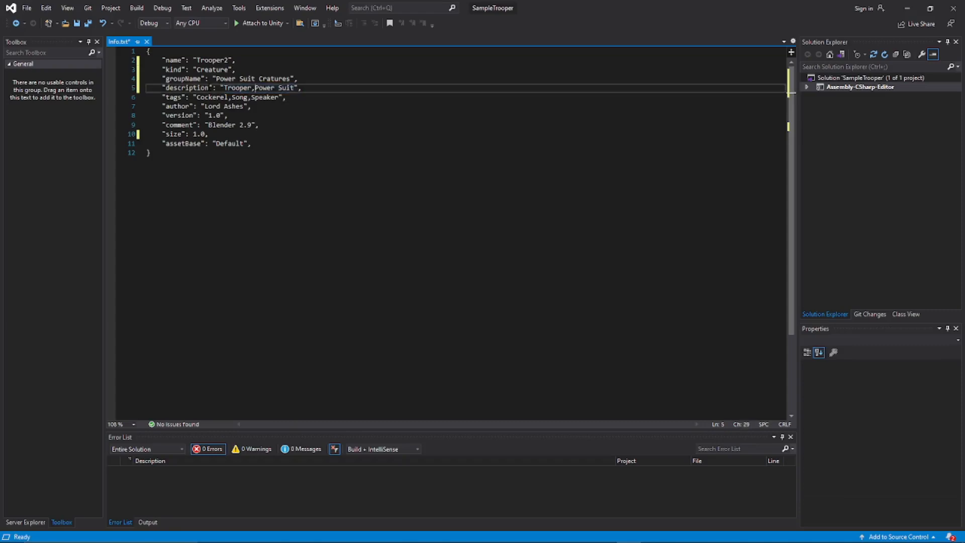
text(in)
- Replace the "tags" value with the copied text "Trooper,Power Suit"
key(Down)
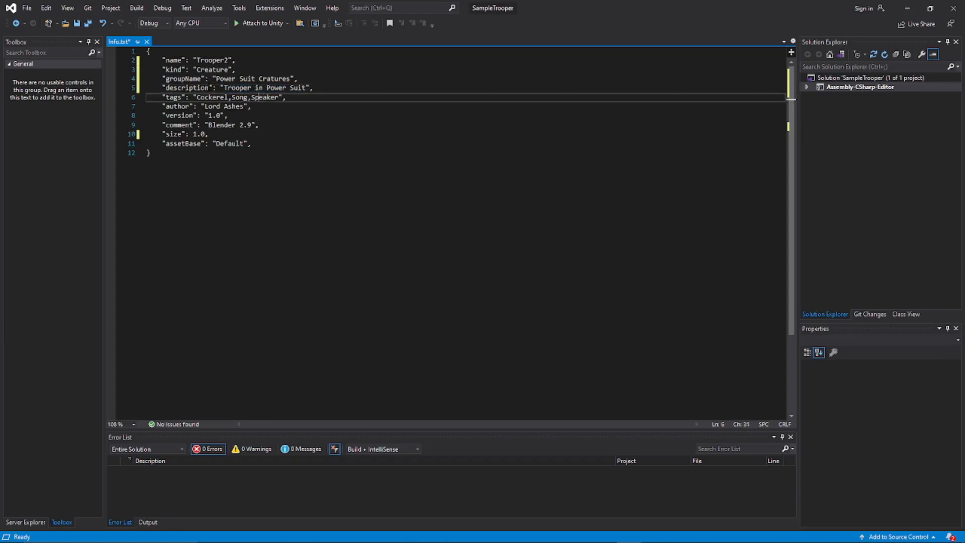
key(shift+End)
key(shift+Left)
key(shift+Left)
key(ctrl+v)
key(Down)
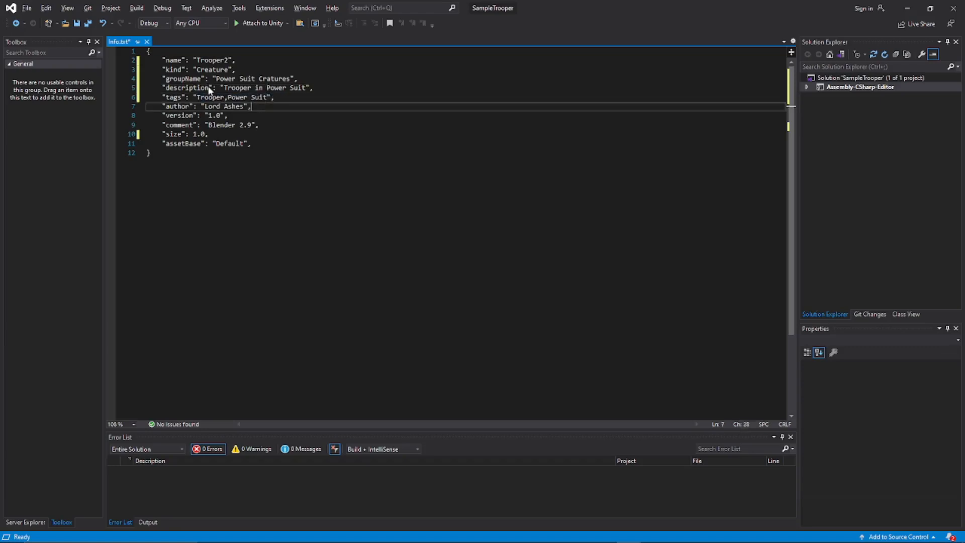
- Save Info.txt and close the code editor to return to Unity
key(alt+f)
key(Down)
key(Down)
key(Down)
key(Down)
key(Down)
key(Down)
key(Down)
key(Down)
key(Down)
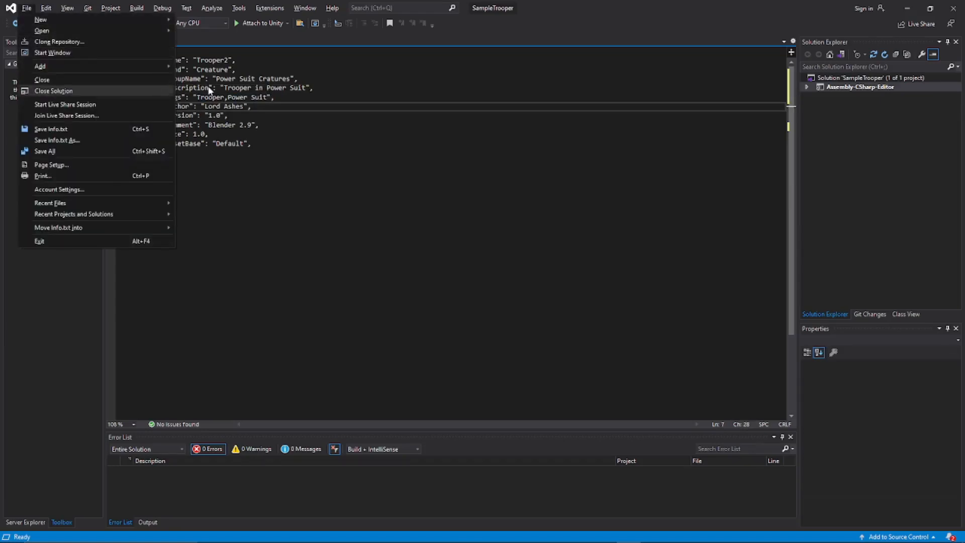
key(Return)
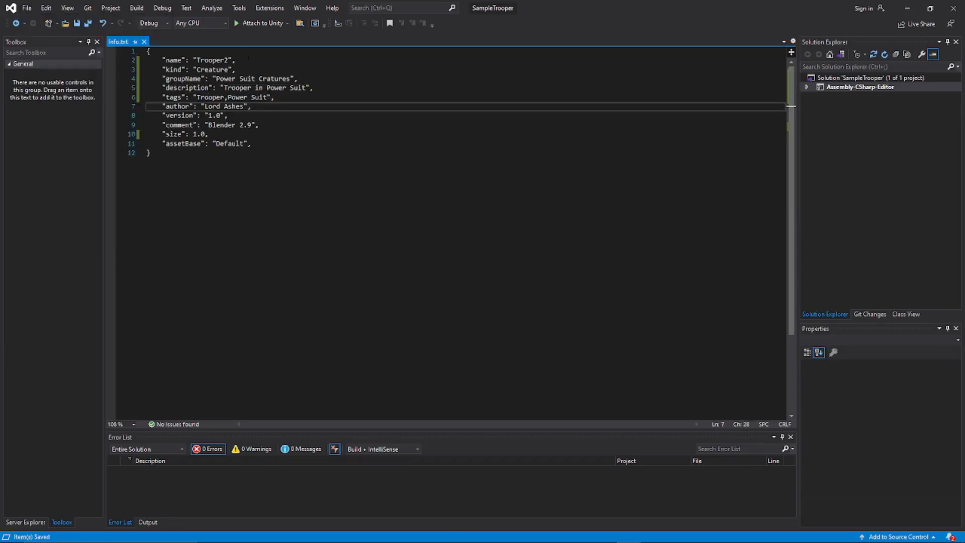
click(952, 7)
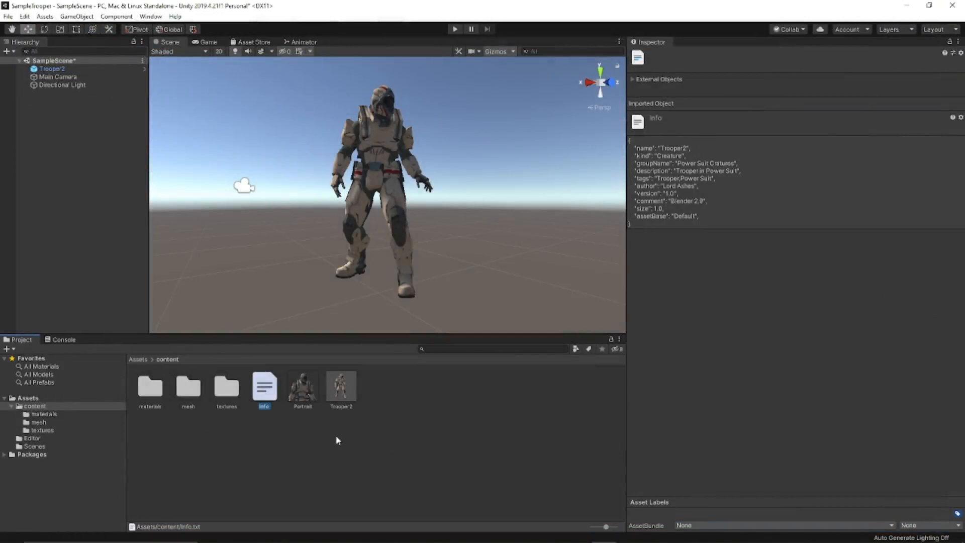
- Rename the Trooper2 prefab in the content folder as laTrooper01
click(342, 395)
click(306, 397)
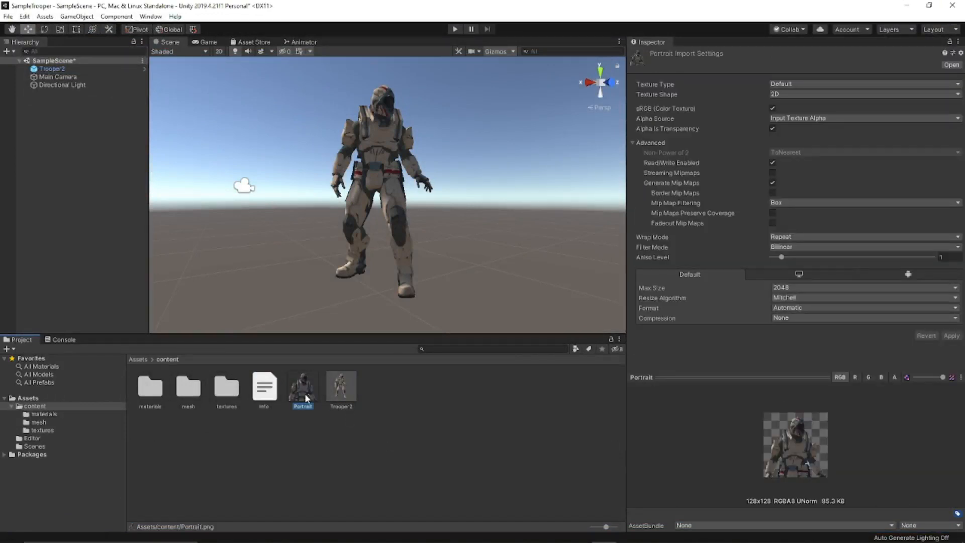
click(346, 401)
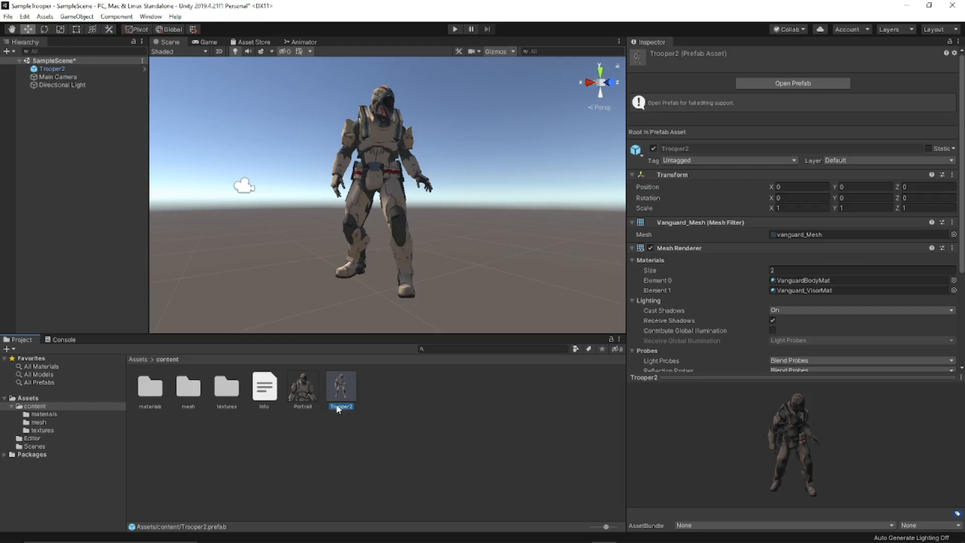
click(339, 409)
click(350, 406)
key(Return)
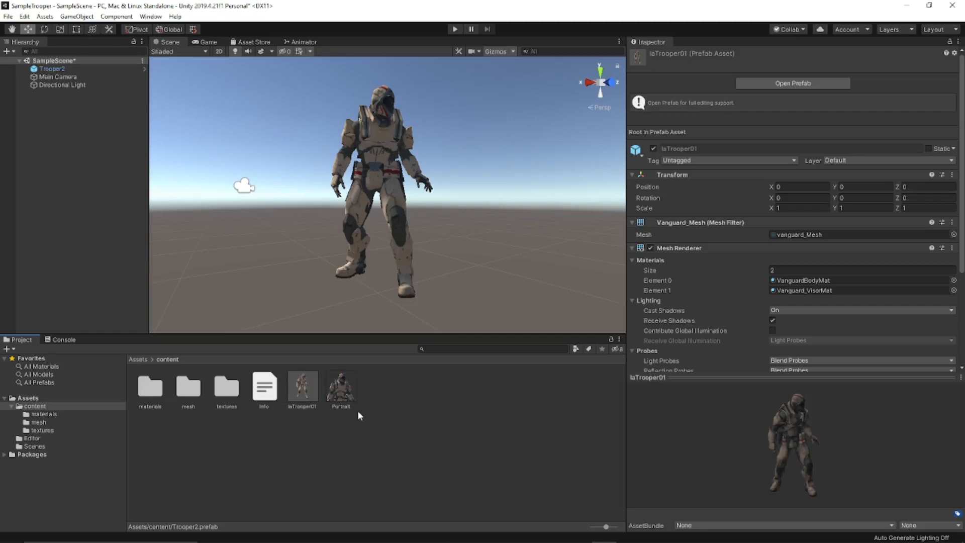
- Create a new AssetBundle named laTrooper01 and assign it to the laTrooper01 prefab
click(305, 411)
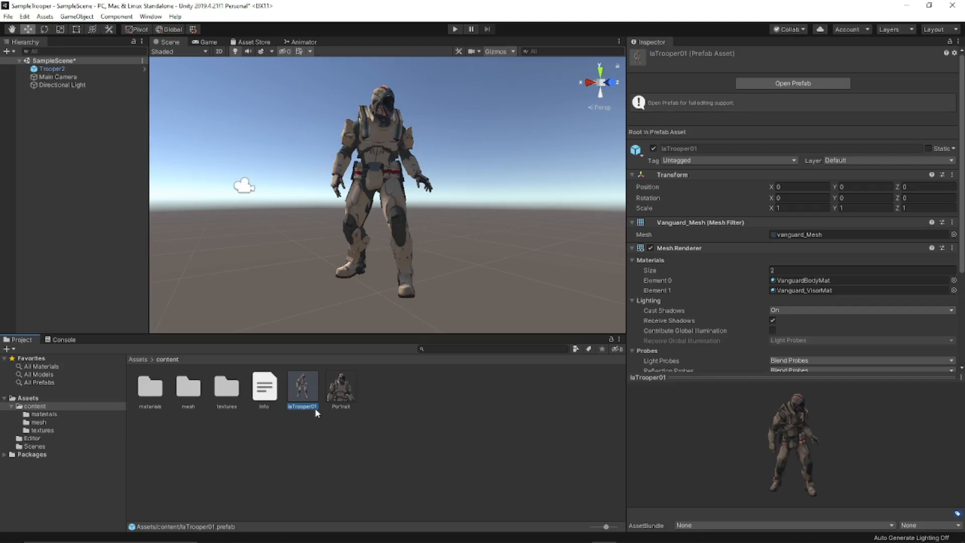
click(374, 424)
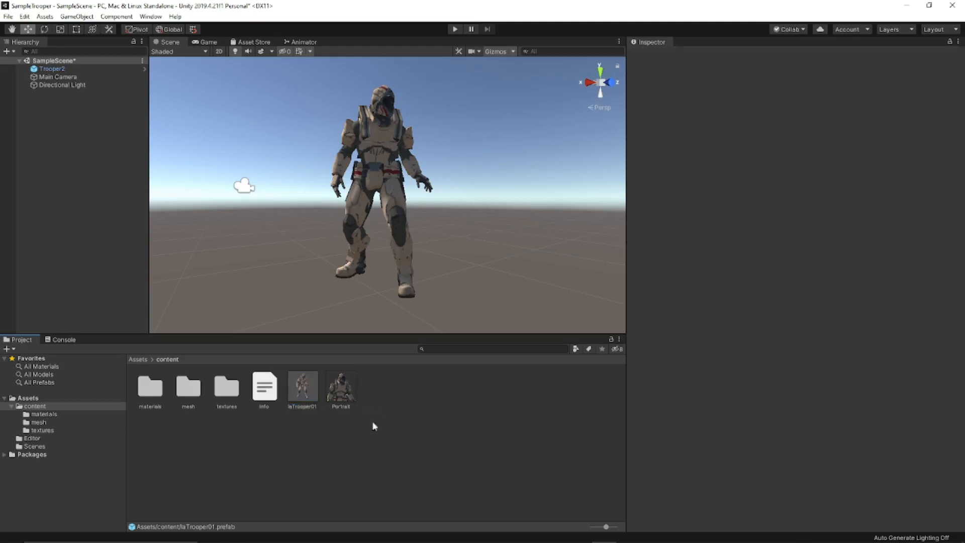
click(299, 391)
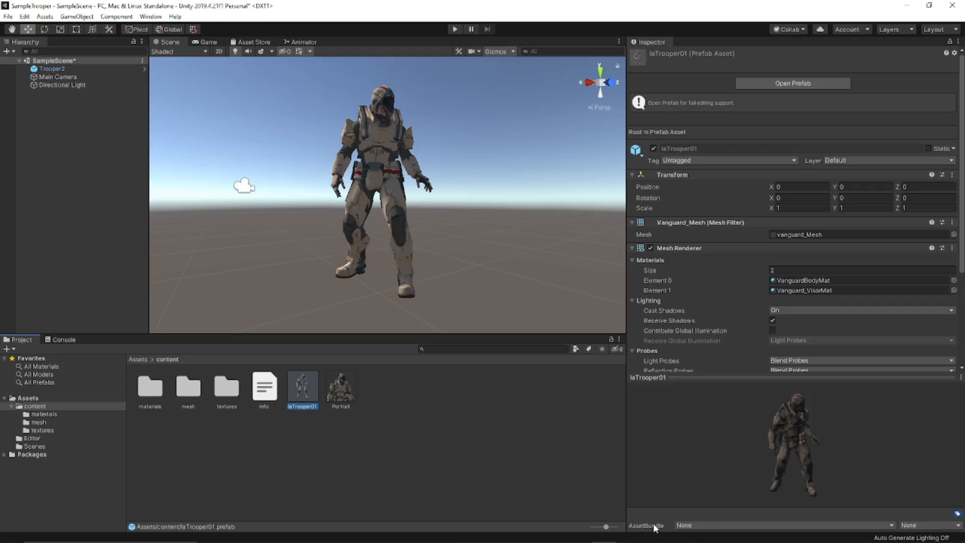
click(690, 526)
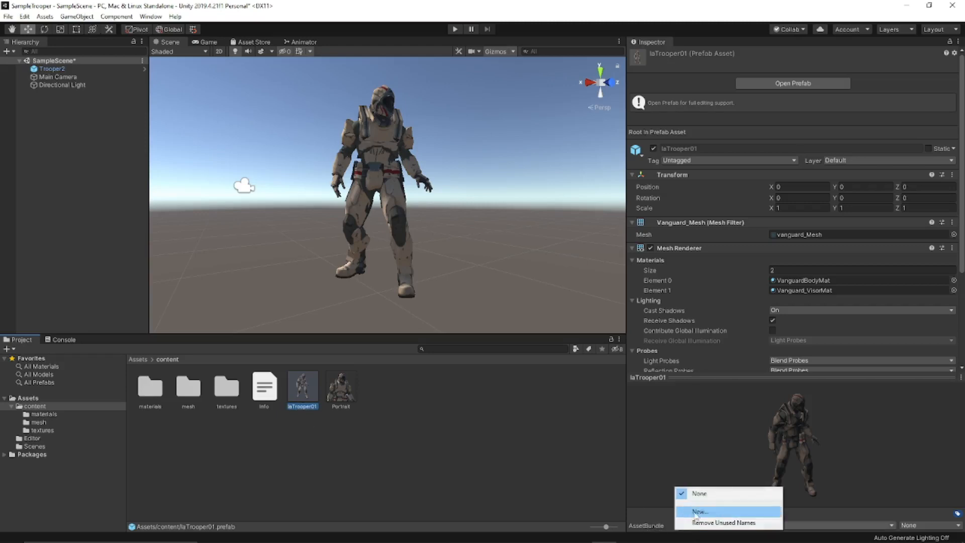
click(694, 509)
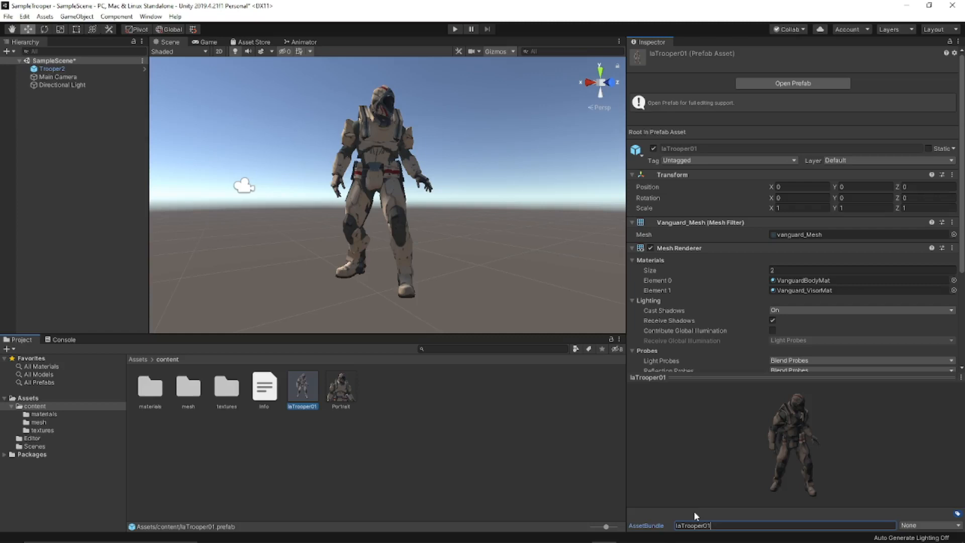
click(588, 497)
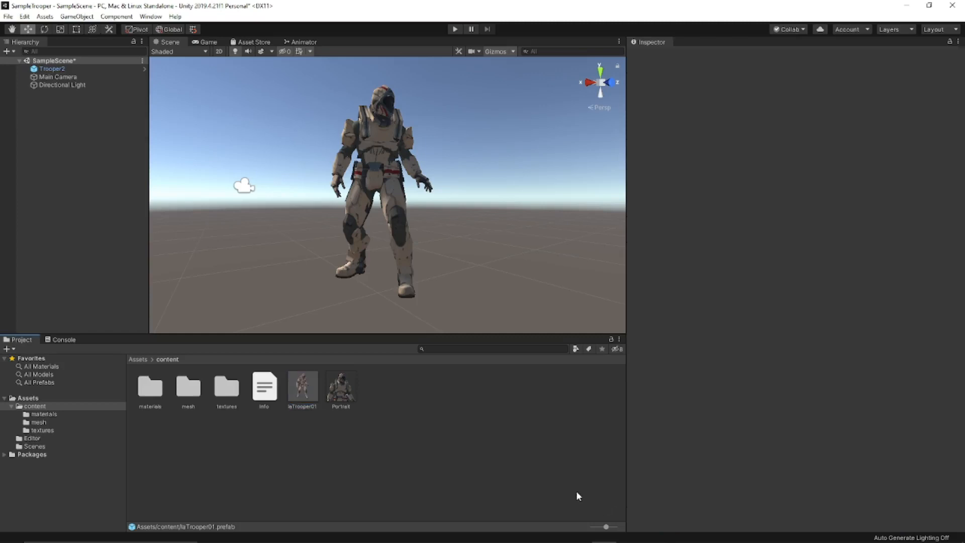
- Reselect the laTrooper01 prefab and check its AssetBundle assignment and the available bundle options
click(302, 387)
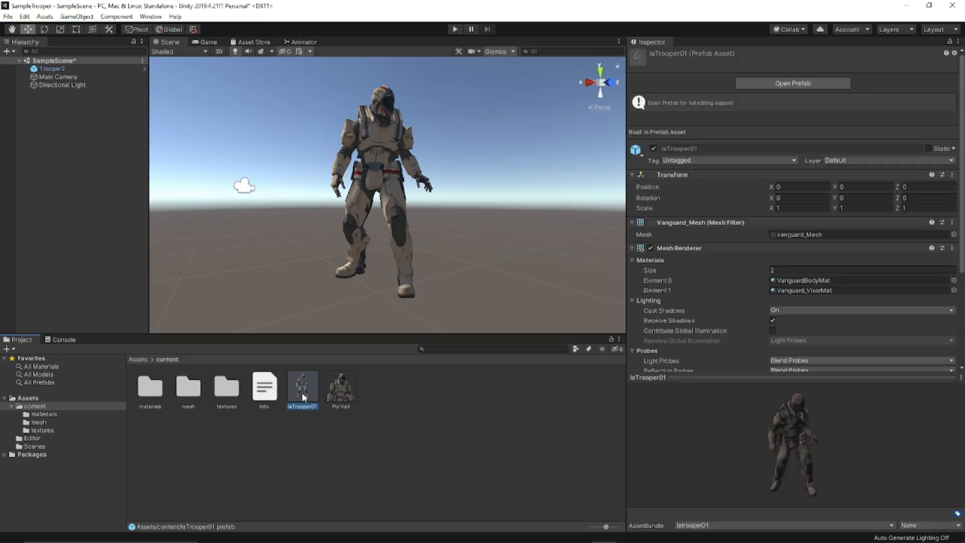
click(699, 525)
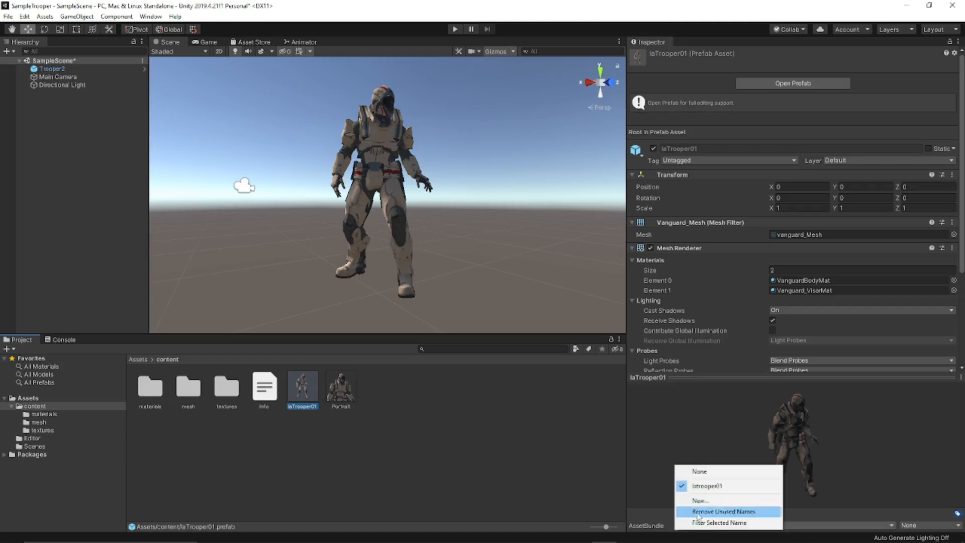
click(548, 496)
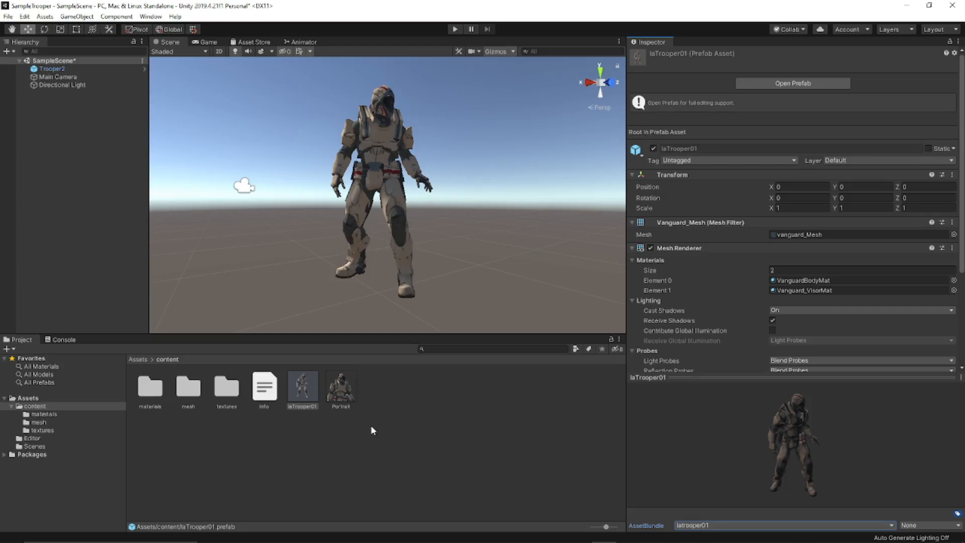
click(300, 399)
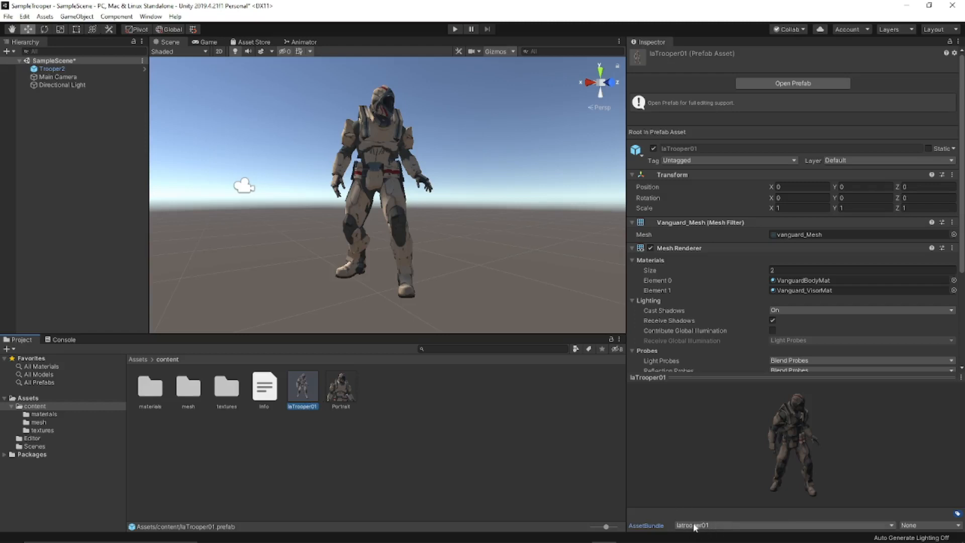
- Assign the materials, mesh and textures folders together to the latrooper01 AssetBundle
click(223, 398)
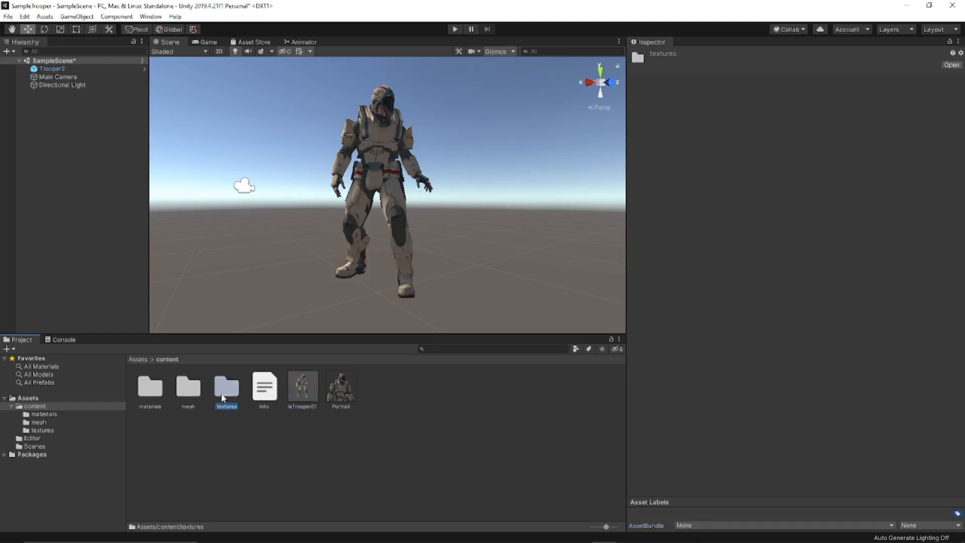
click(190, 392)
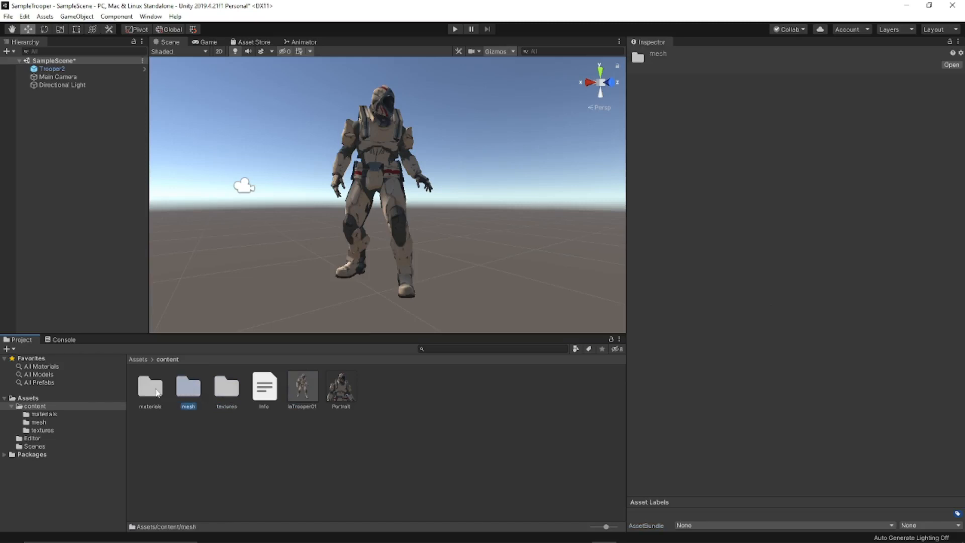
key(Left)
click(301, 465)
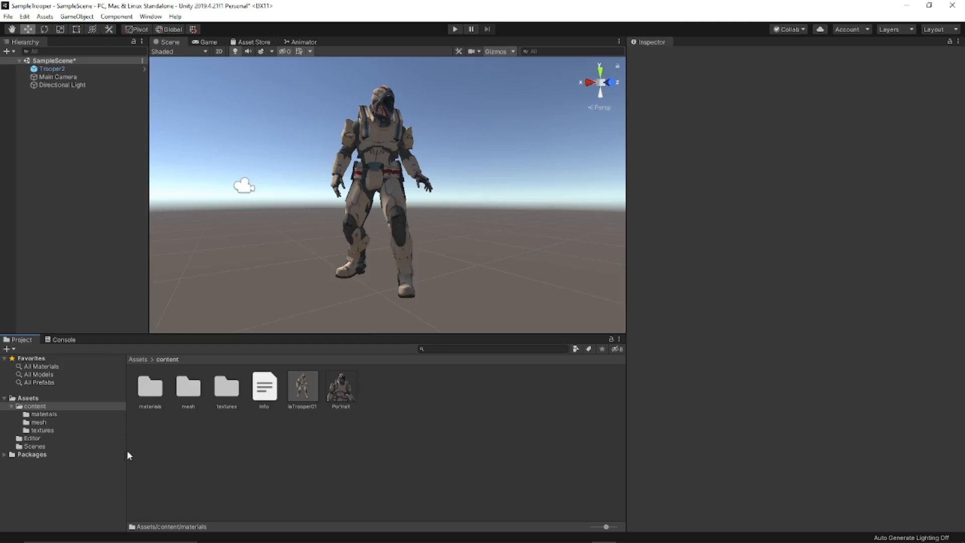
click(229, 395)
shift+click(157, 394)
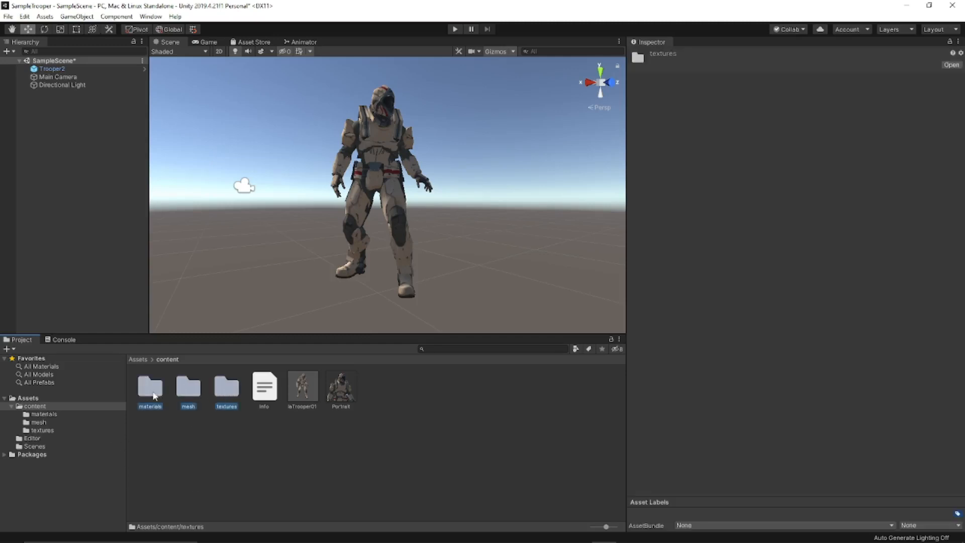
click(683, 524)
click(703, 497)
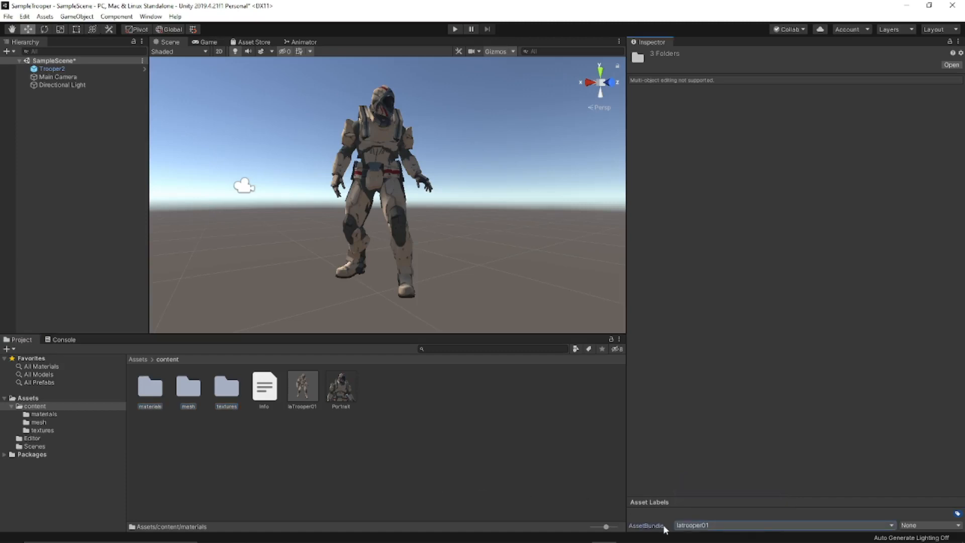
click(447, 491)
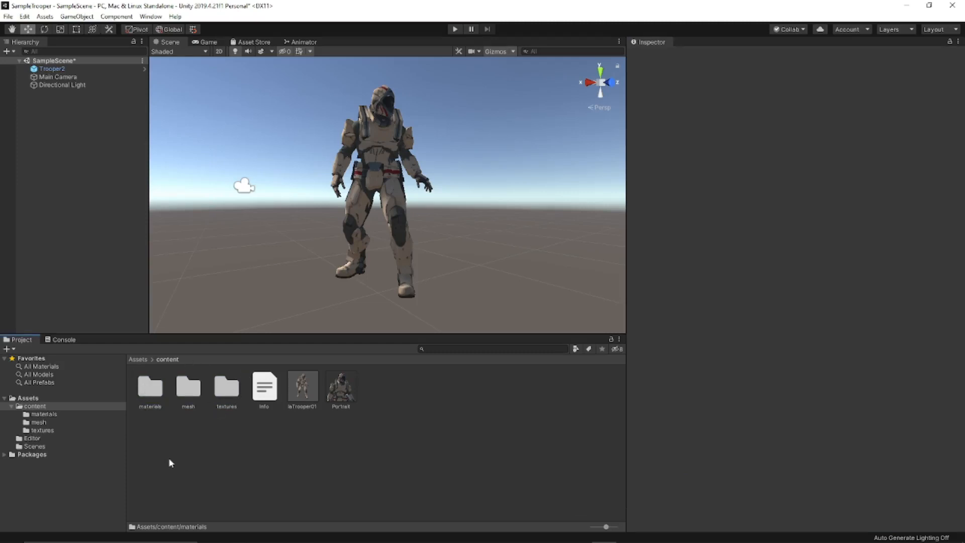
- Look inside the textures folder and check the AssetBundle assignments of the three content subfolders and the laTrooper01 prefab
double_click(223, 388)
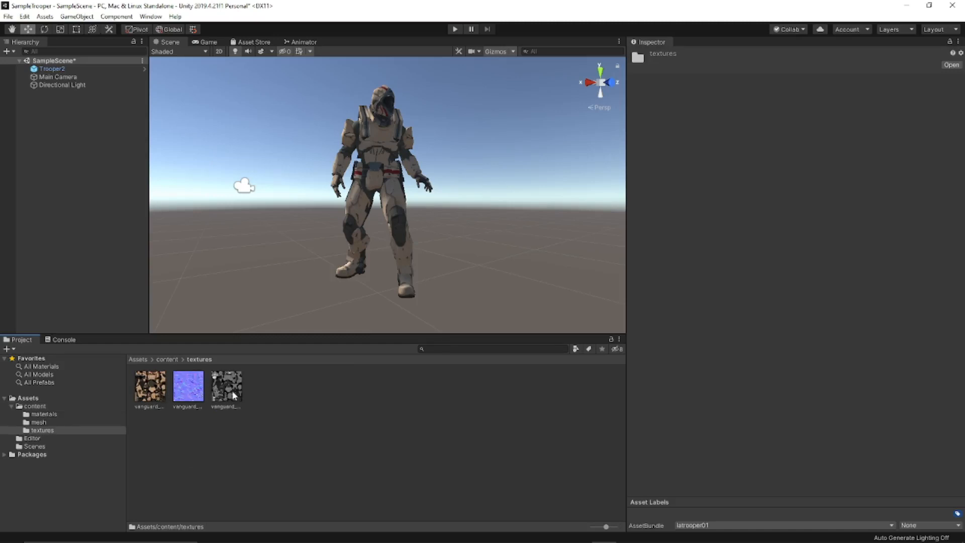
click(176, 359)
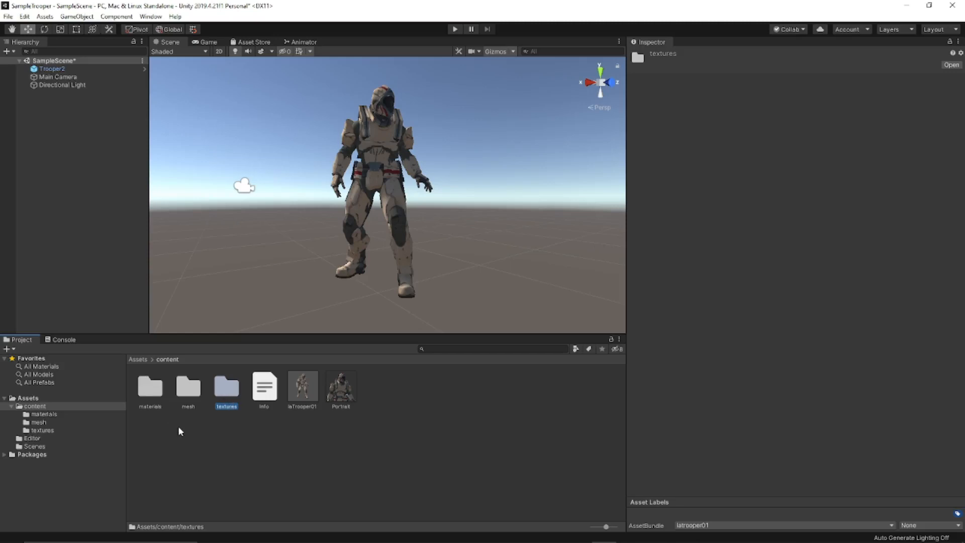
click(151, 388)
click(189, 388)
click(229, 398)
click(300, 389)
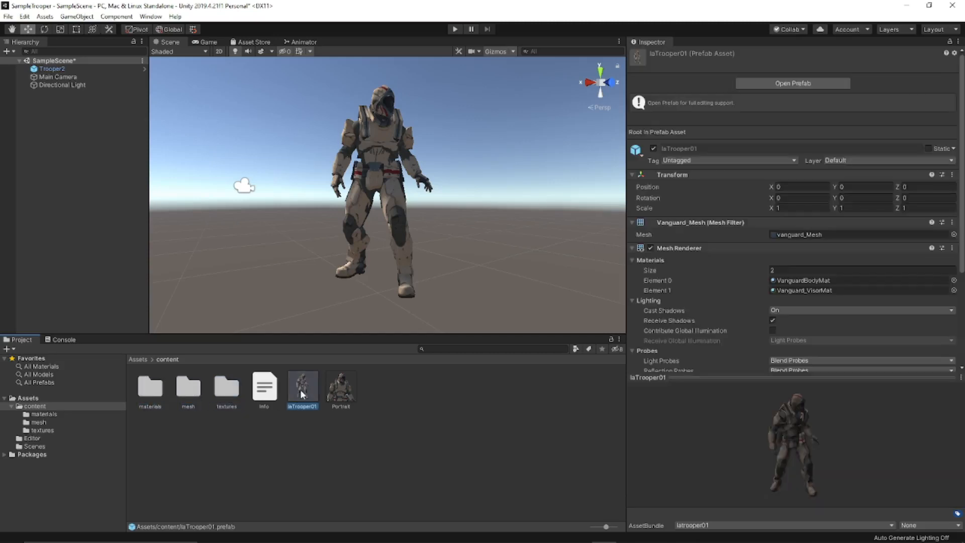
click(303, 436)
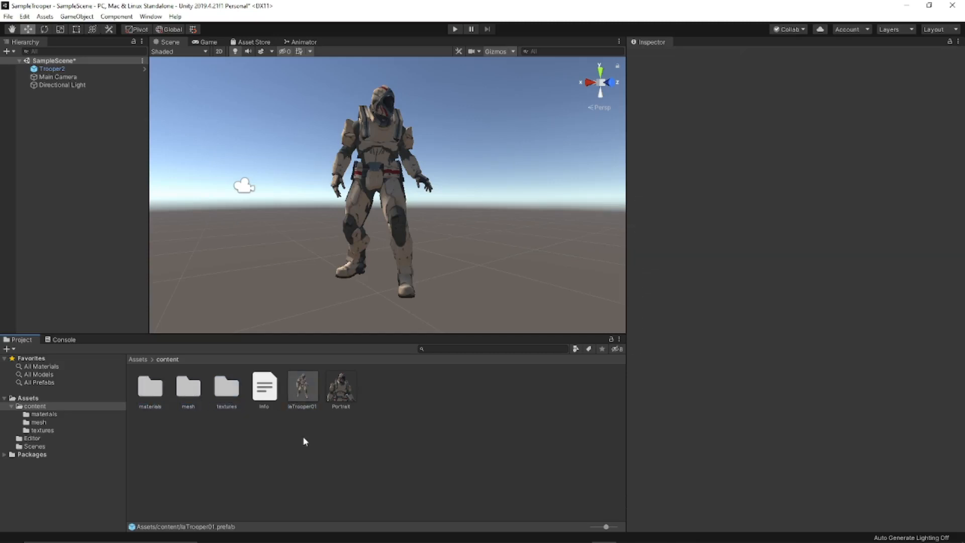
- Assign the Info text file and the Portrait image in the content folder to the latrooper01 AssetBundle
click(269, 394)
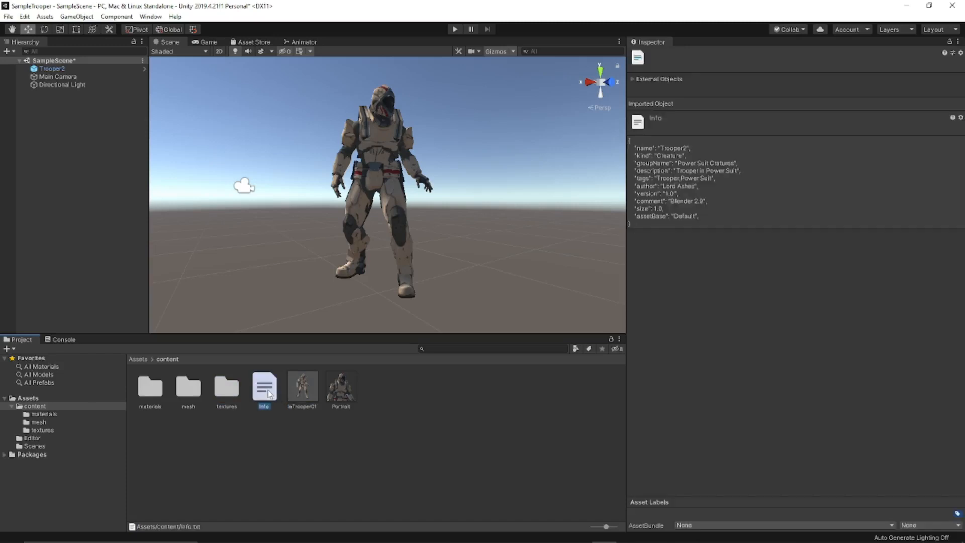
click(683, 525)
click(696, 496)
click(345, 391)
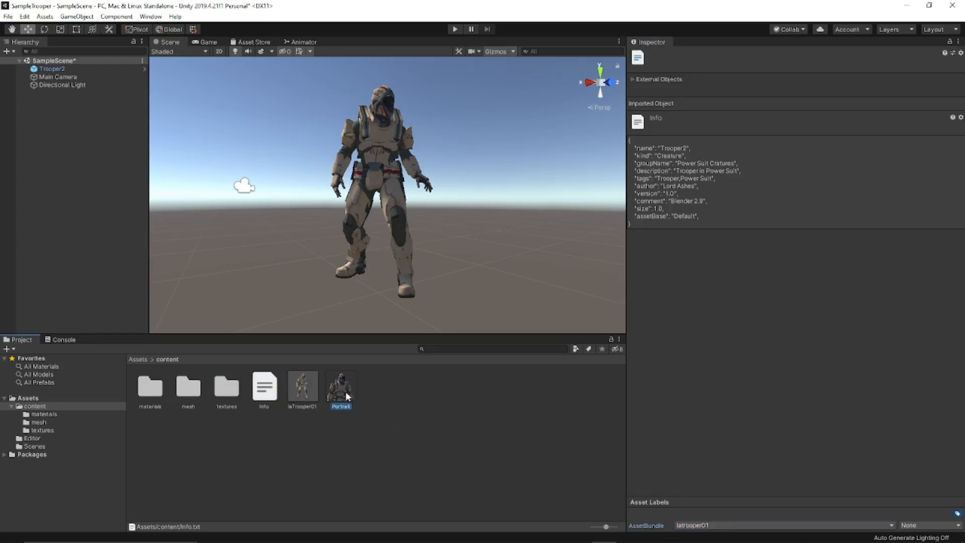
click(714, 525)
click(707, 497)
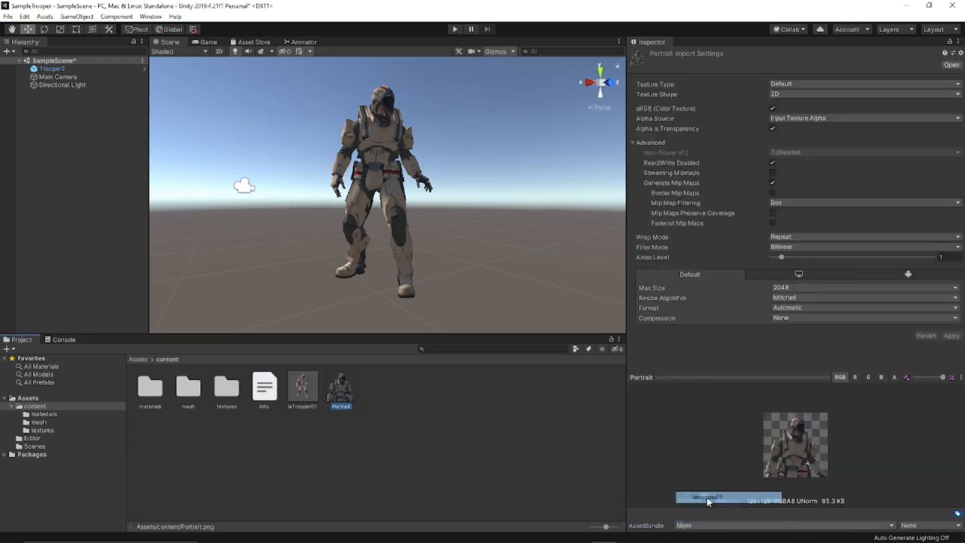
- Build the project's AssetBundles from the content folder with nothing in it selected
click(387, 469)
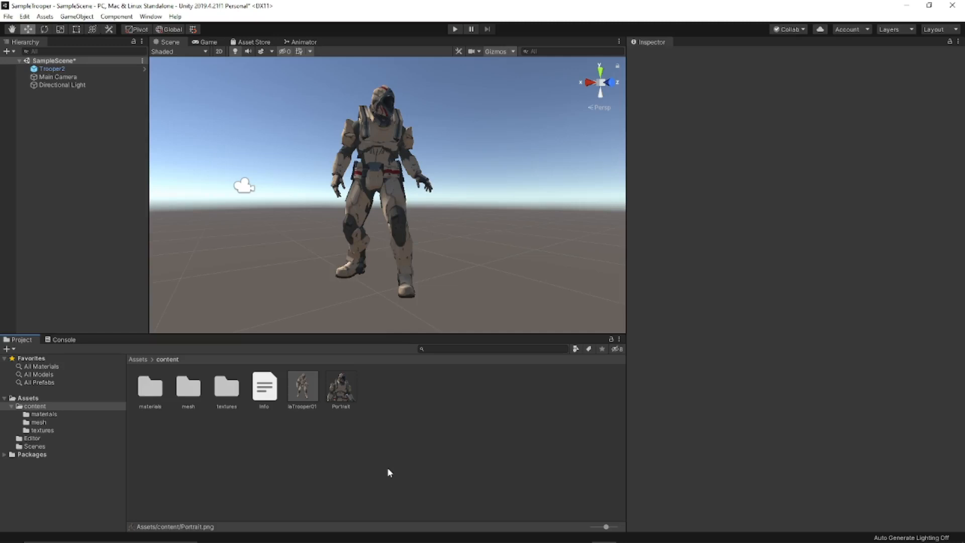
right_click(329, 463)
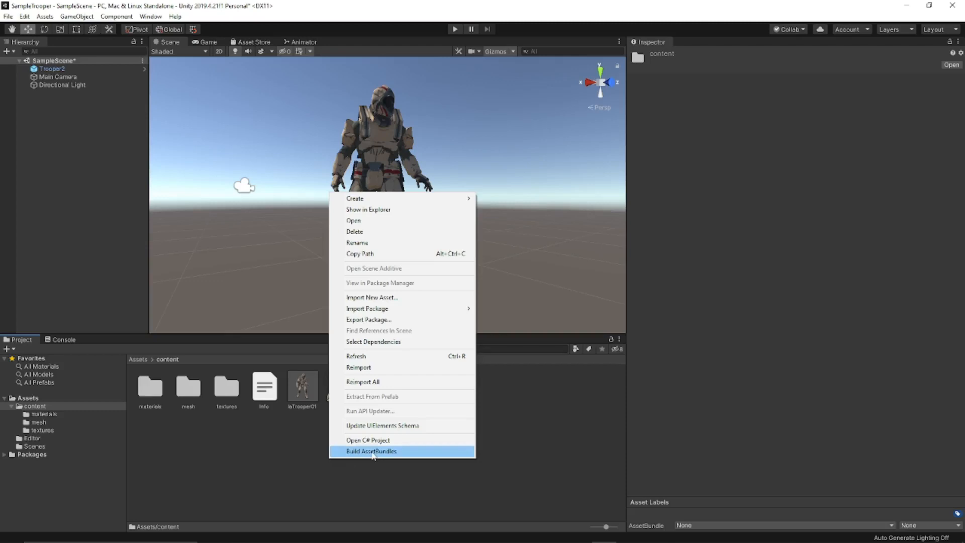
click(373, 451)
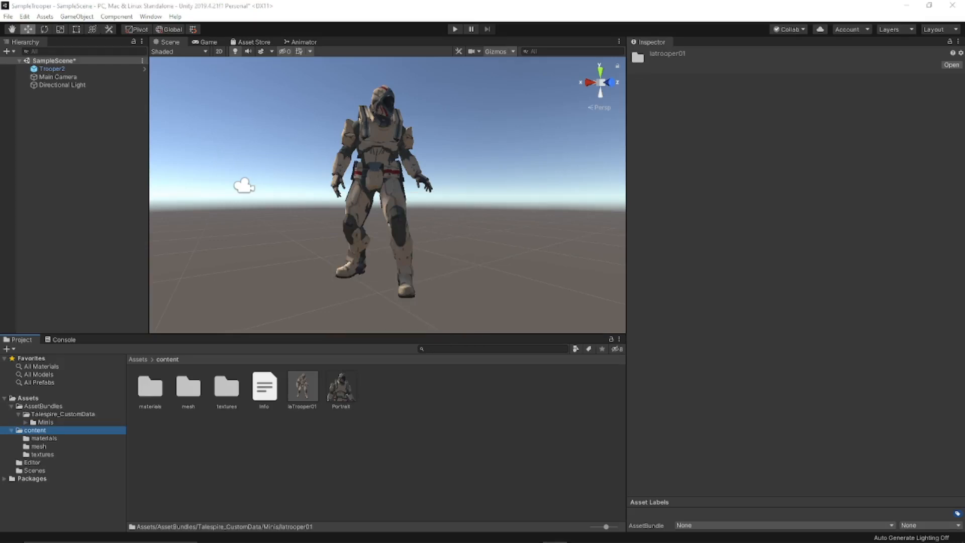
- Examine the generated AssetBundles folder down through Talespire_CustomData to Minis, and return to Talespire_CustomData
click(51, 408)
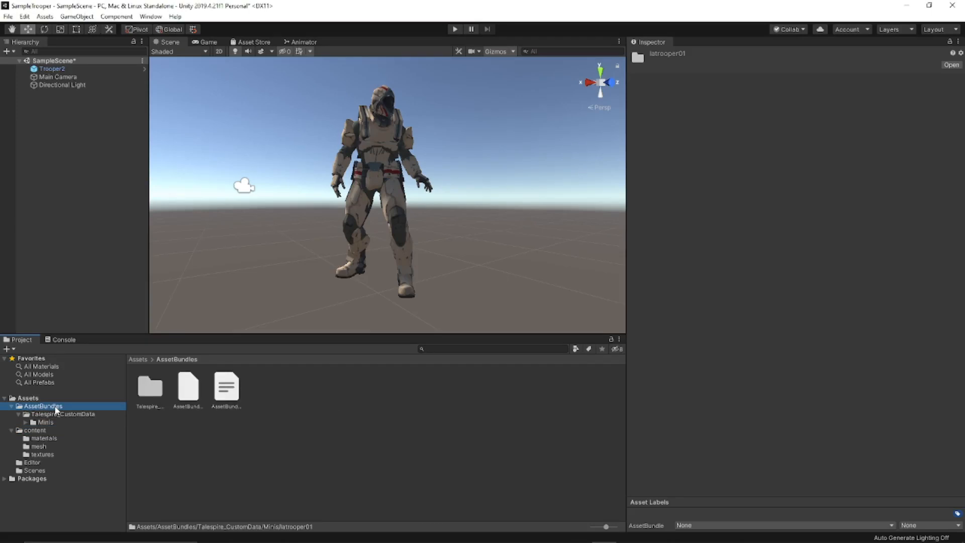
click(19, 414)
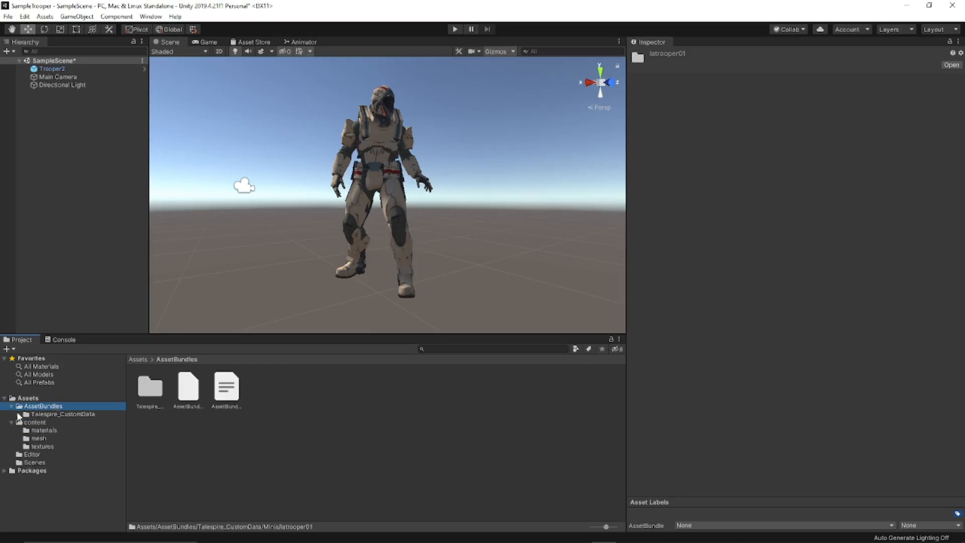
click(227, 431)
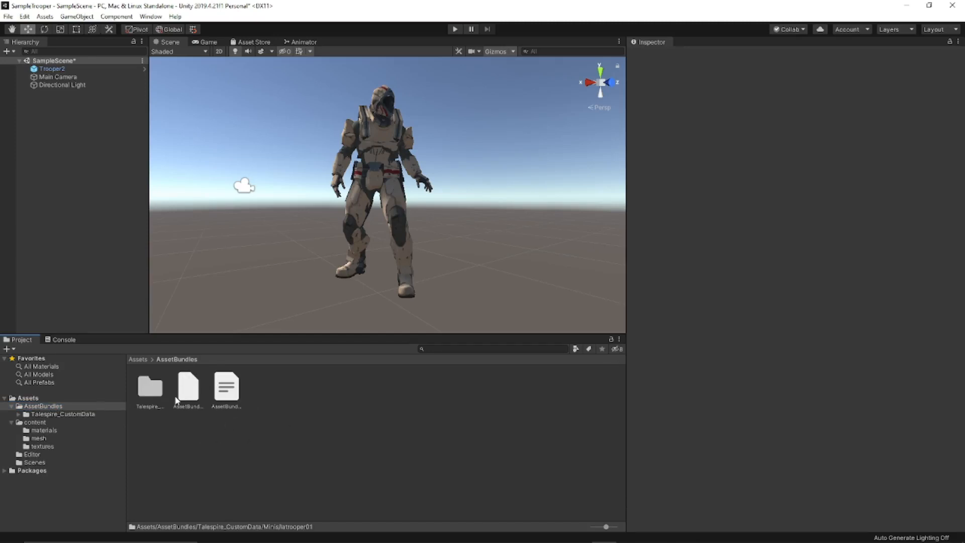
click(19, 414)
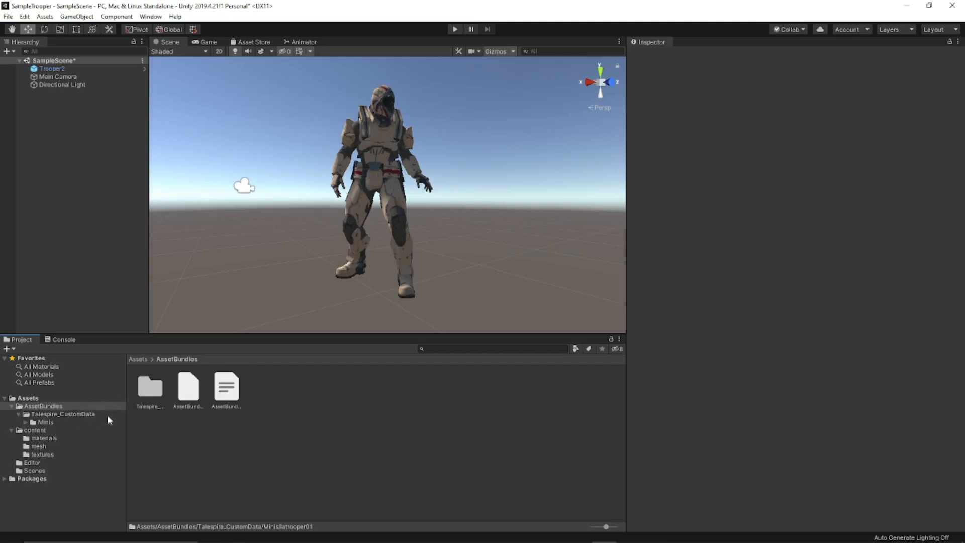
double_click(150, 392)
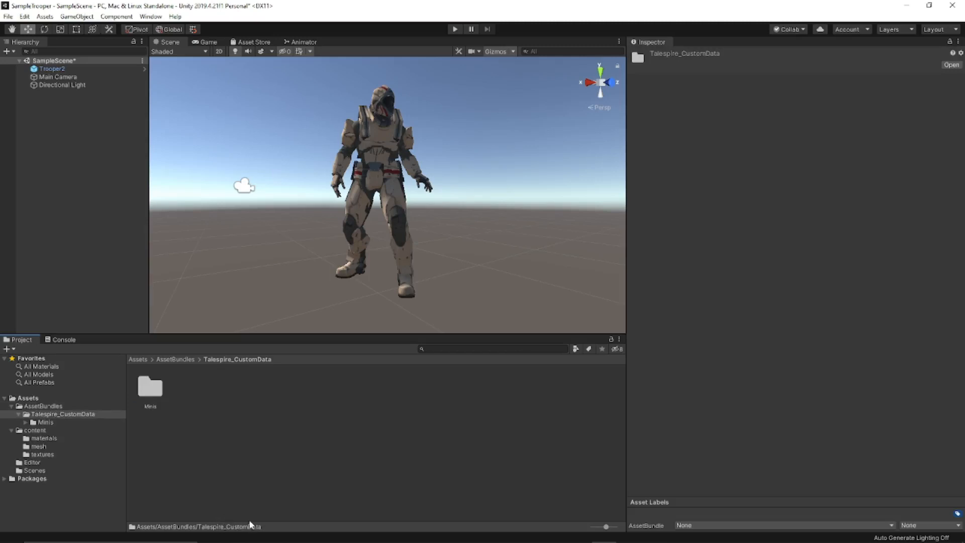
double_click(151, 394)
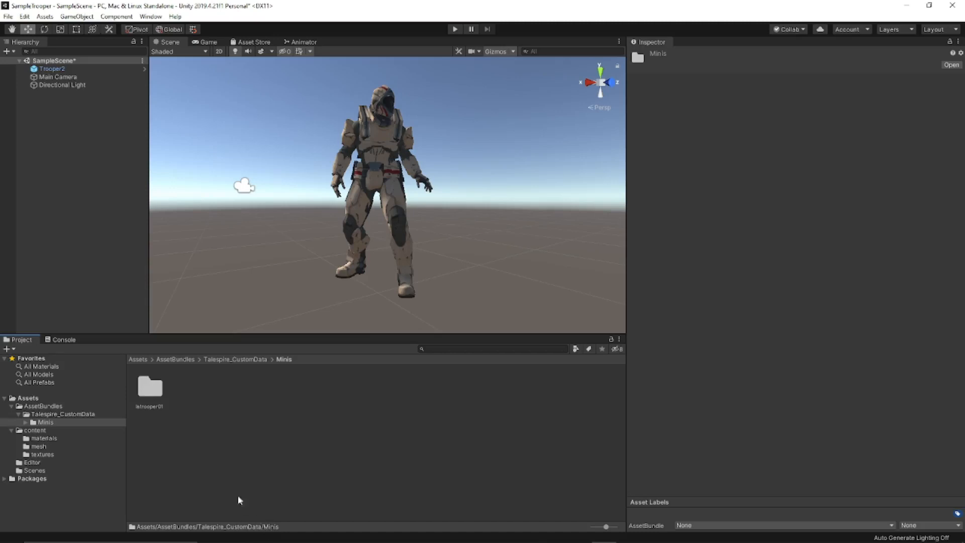
click(251, 360)
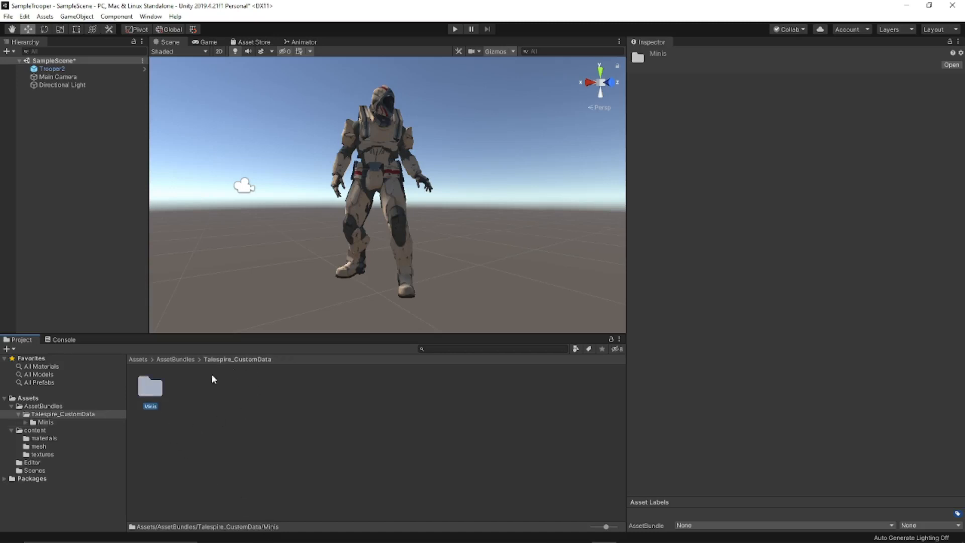